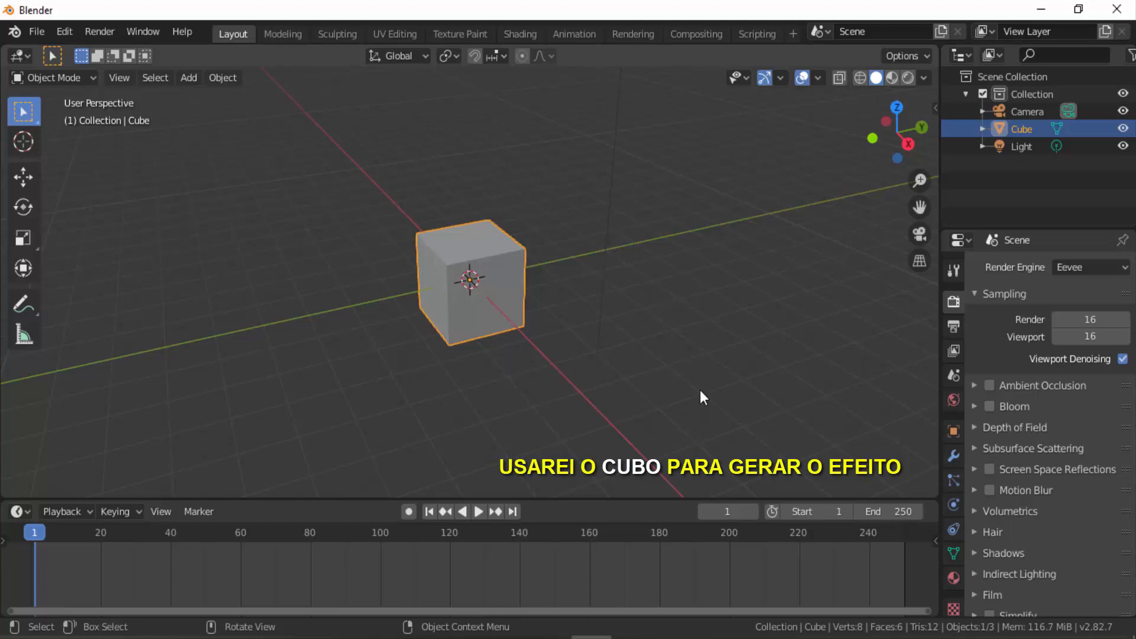
Scale the cube down along the Z axis to flatten it into a low slab.
{"action": "key", "text": "s"}
{"action": "key", "text": "z"}
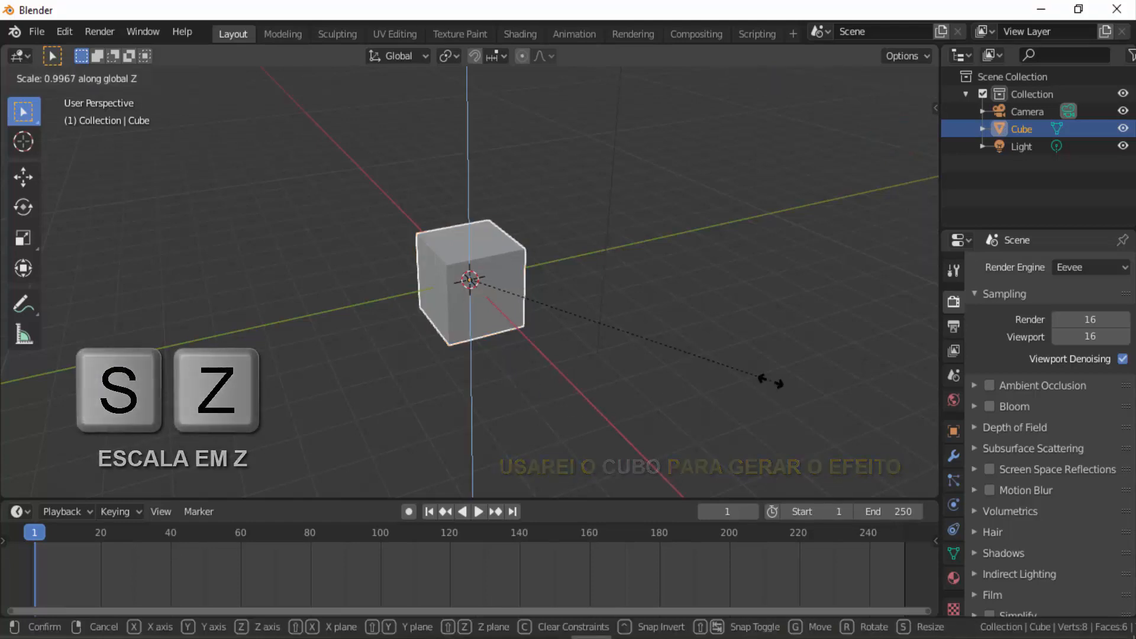
{"action": "left_click", "coordinate": [540, 305]}
In Edit Mode, add three evenly spaced loop cuts across the slab parallel to the Y axis, without sliding them.
{"action": "scroll", "coordinate": [575, 247], "scroll_direction": "up", "scroll_amount": 4}
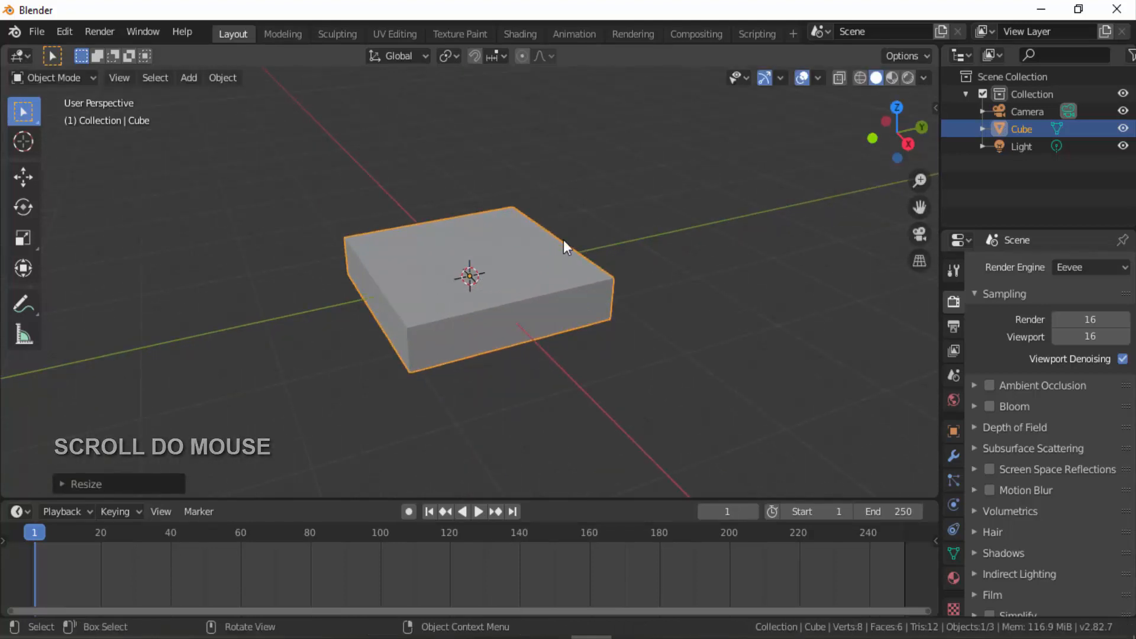
{"action": "left_click", "coordinate": [54, 79]}
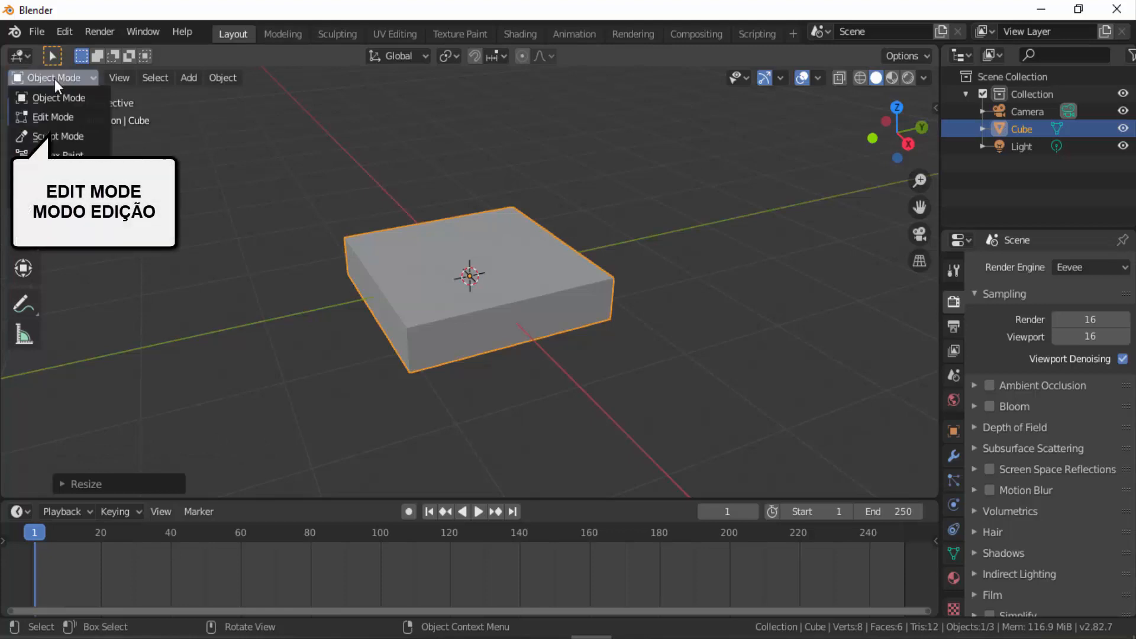
{"action": "left_click", "coordinate": [64, 116]}
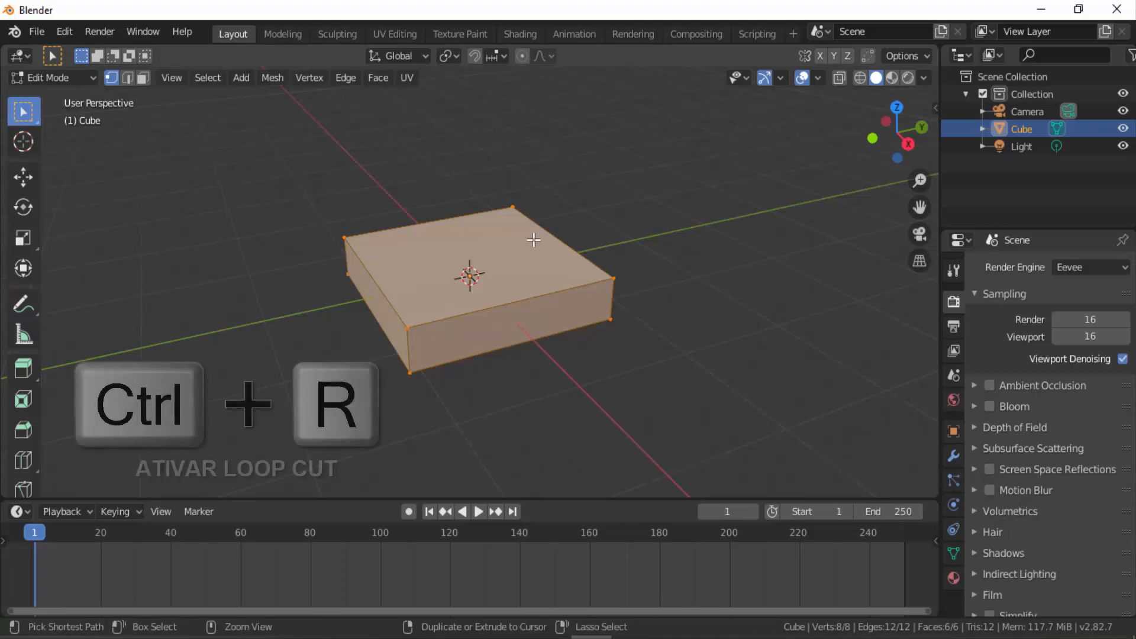
{"action": "key", "text": "ctrl+r"}
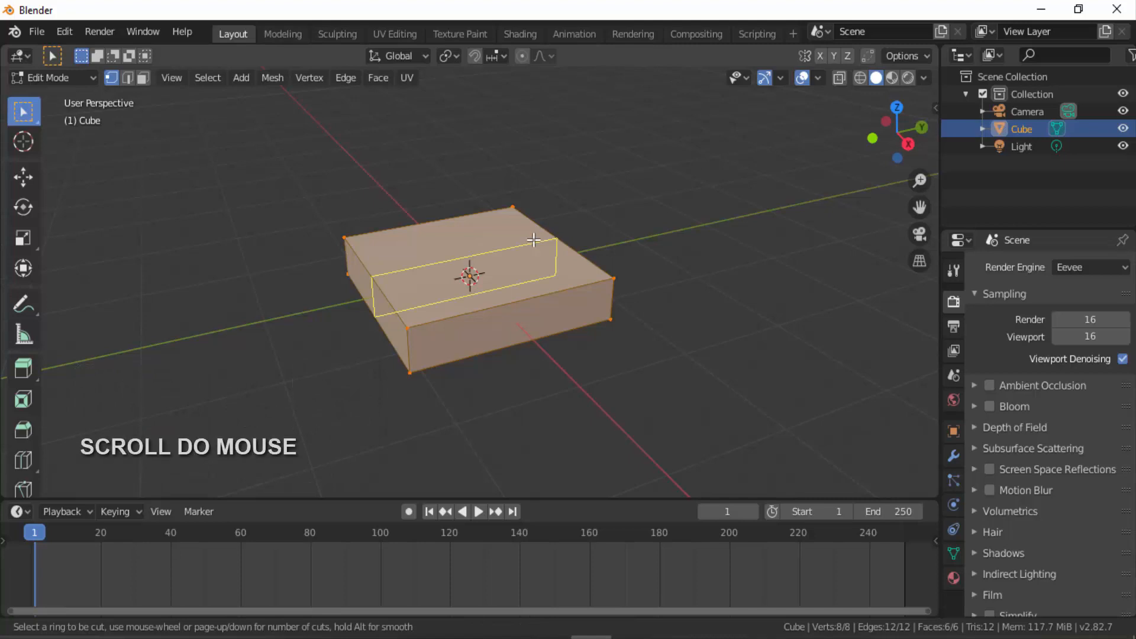
{"action": "scroll", "coordinate": [533, 239], "scroll_direction": "up", "scroll_amount": 2}
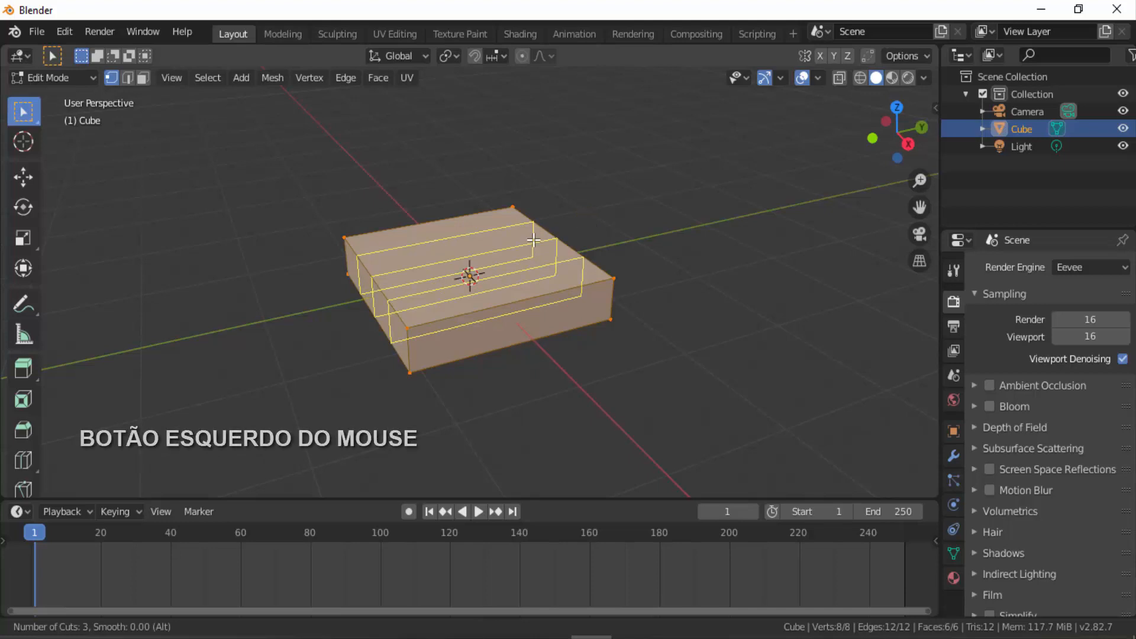
{"action": "left_click", "coordinate": [533, 239]}
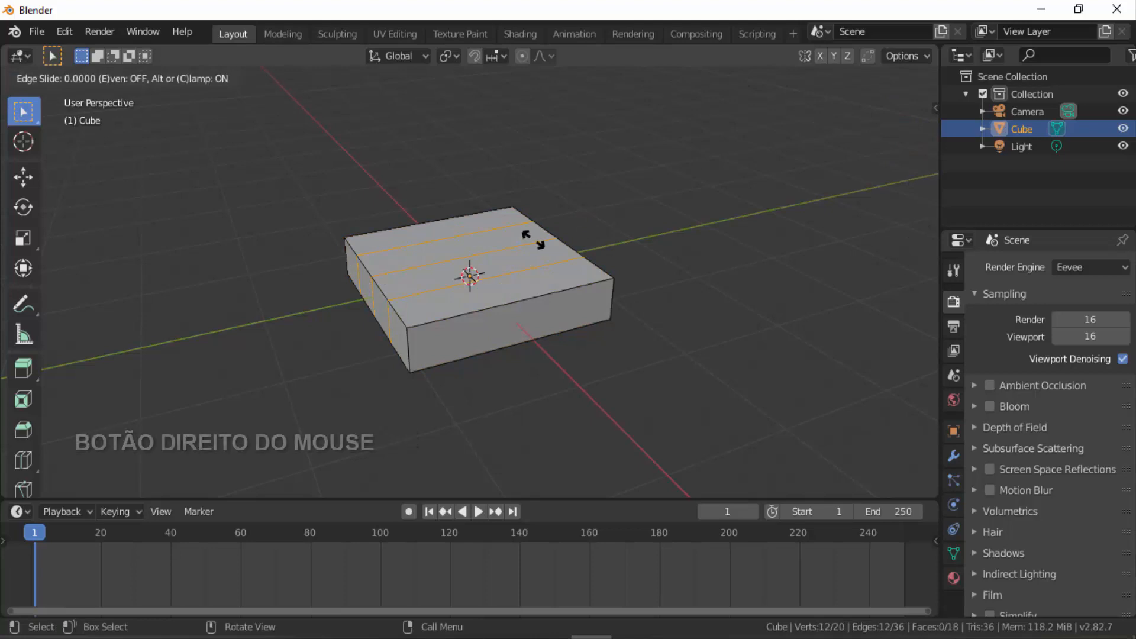
{"action": "right_click", "coordinate": [533, 240]}
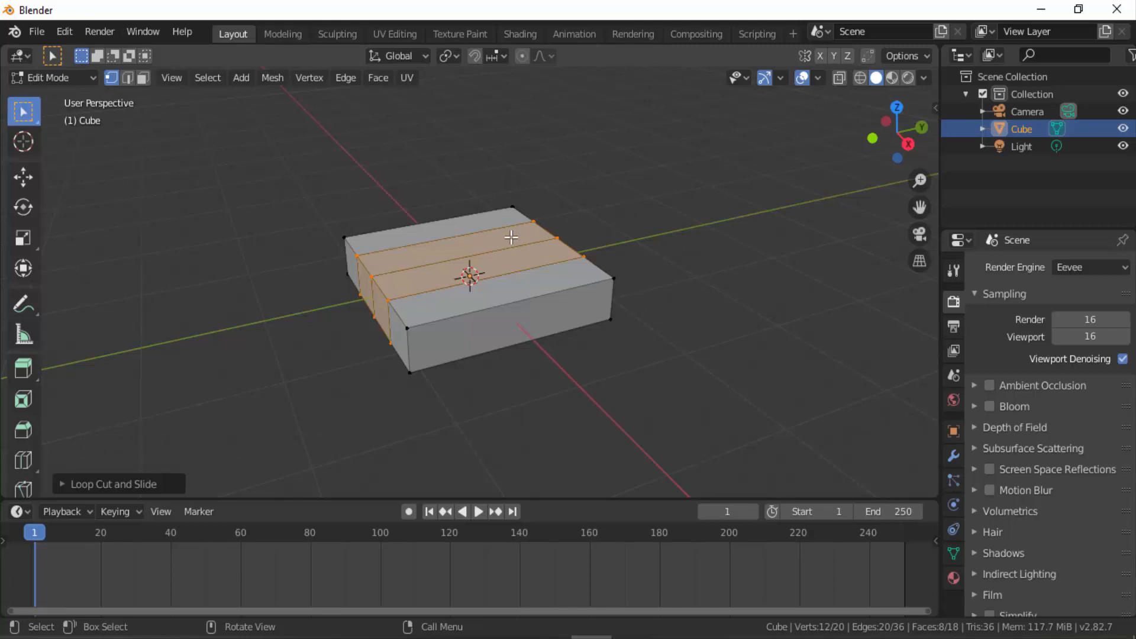
Add three evenly spaced loop cuts parallel to the X axis without sliding them, and deselect all geometry.
{"action": "key", "text": "ctrl+r"}
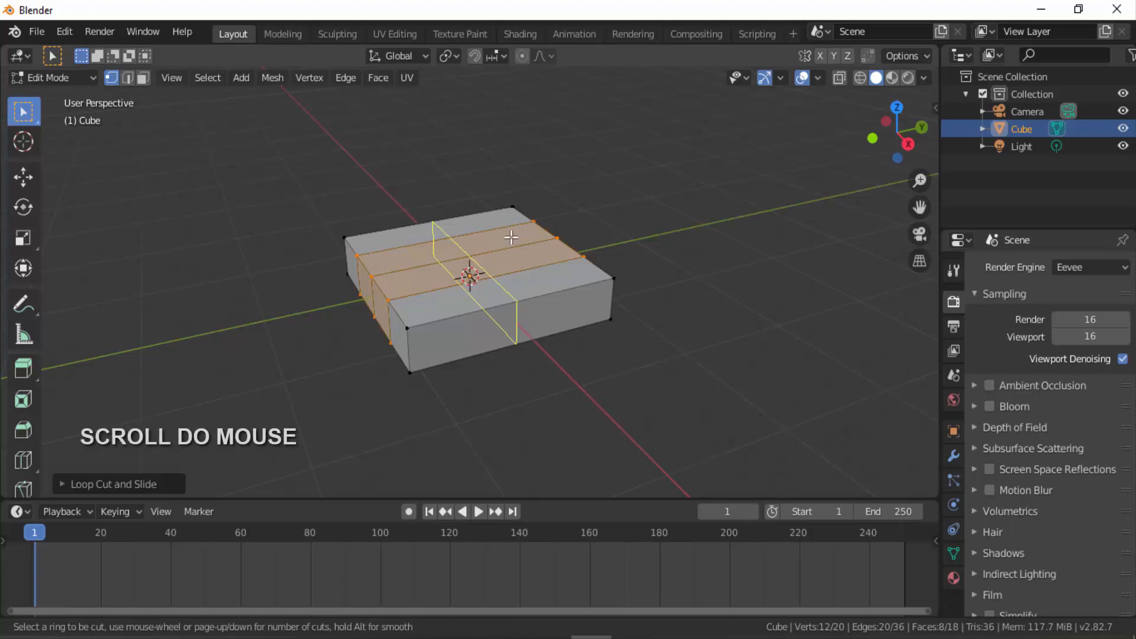
{"action": "scroll", "coordinate": [512, 237], "scroll_direction": "up", "scroll_amount": 2}
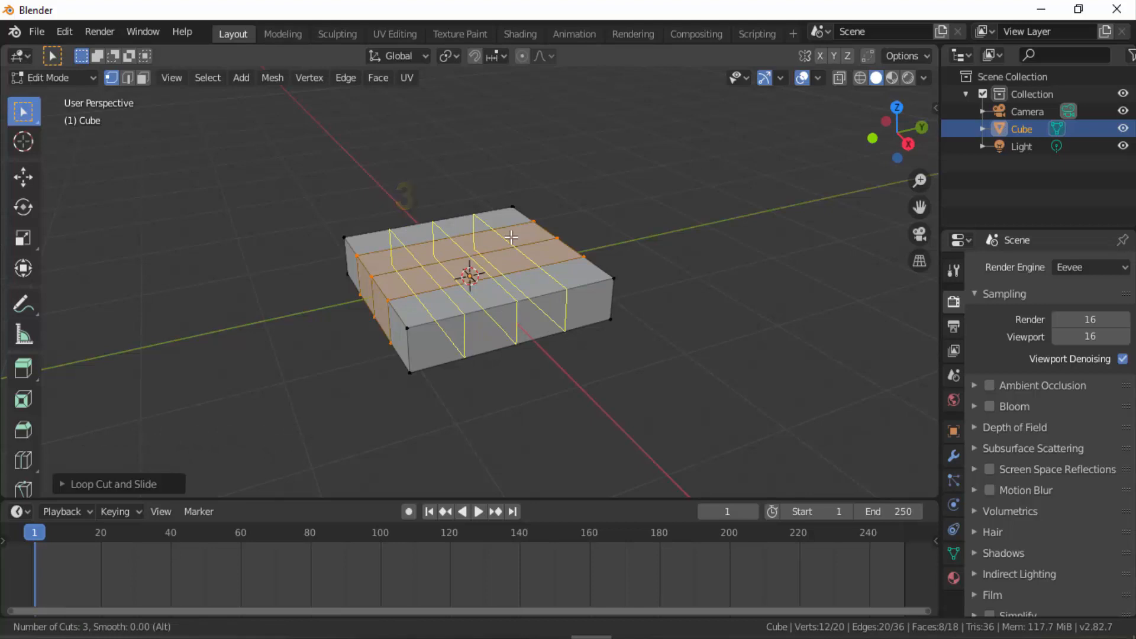
{"action": "left_click", "coordinate": [512, 237]}
{"action": "right_click", "coordinate": [512, 237]}
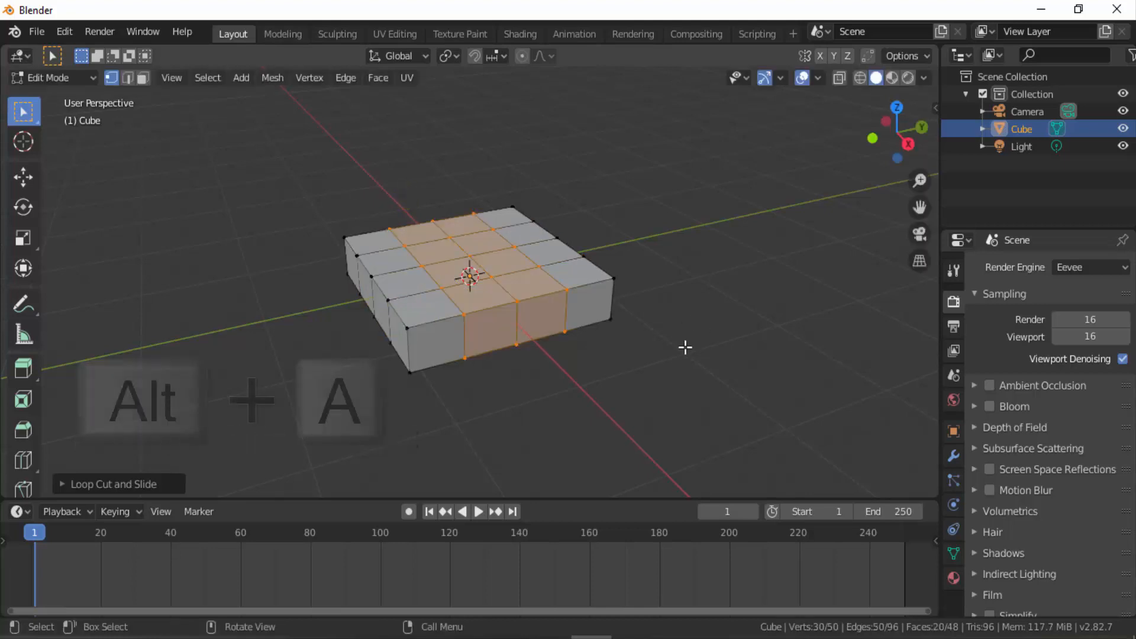
{"action": "key", "text": "alt+a"}
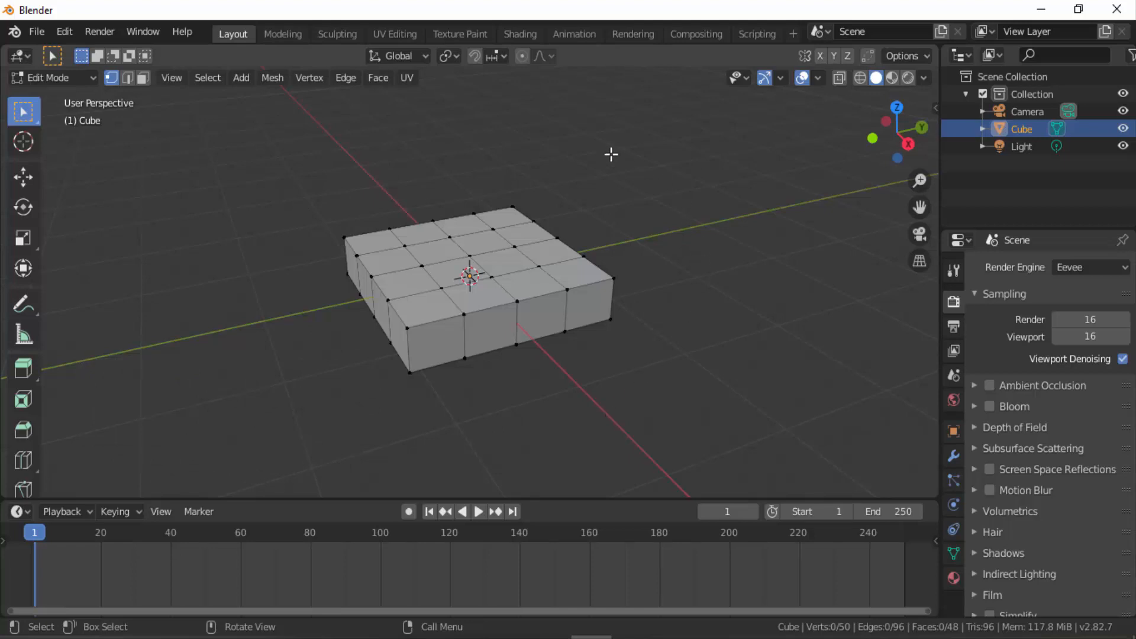
Extrude four alternating top faces in the slab's two middle rows upward into blocks, using face selection and Extrude Region.
{"action": "left_click", "coordinate": [142, 77]}
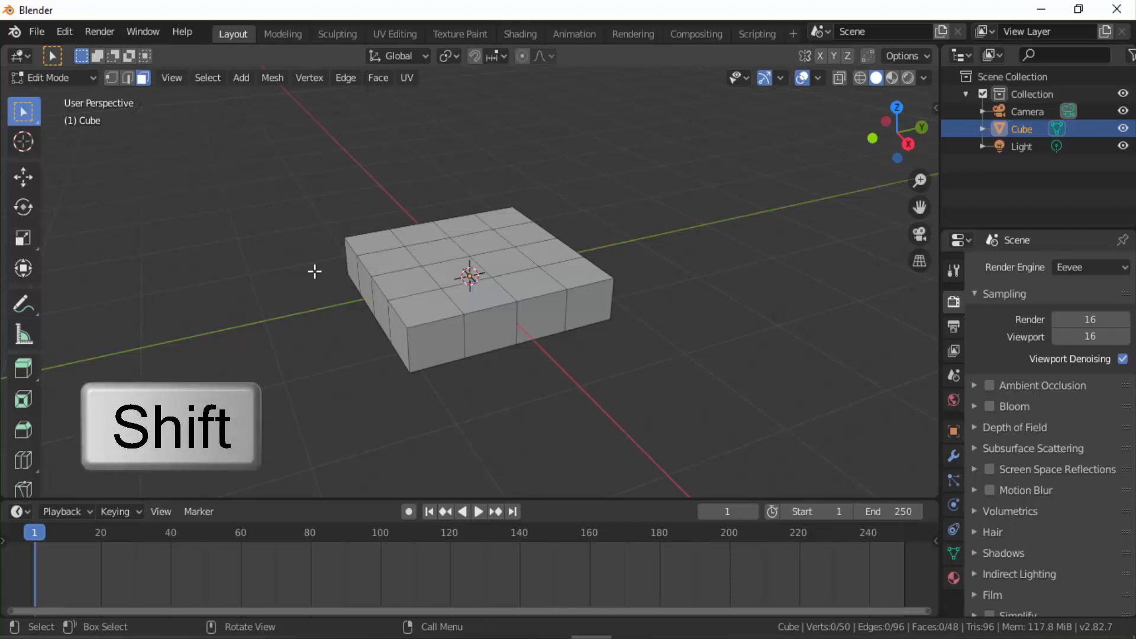
{"action": "left_click", "coordinate": [394, 257], "text": "shift"}
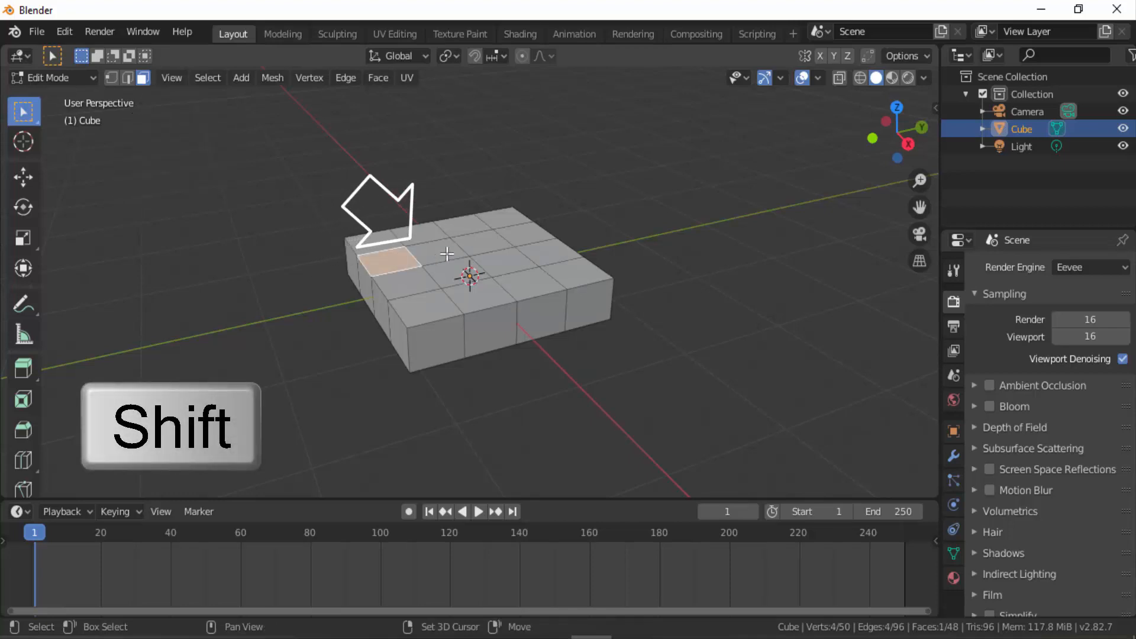
{"action": "left_click", "coordinate": [481, 235], "text": "shift"}
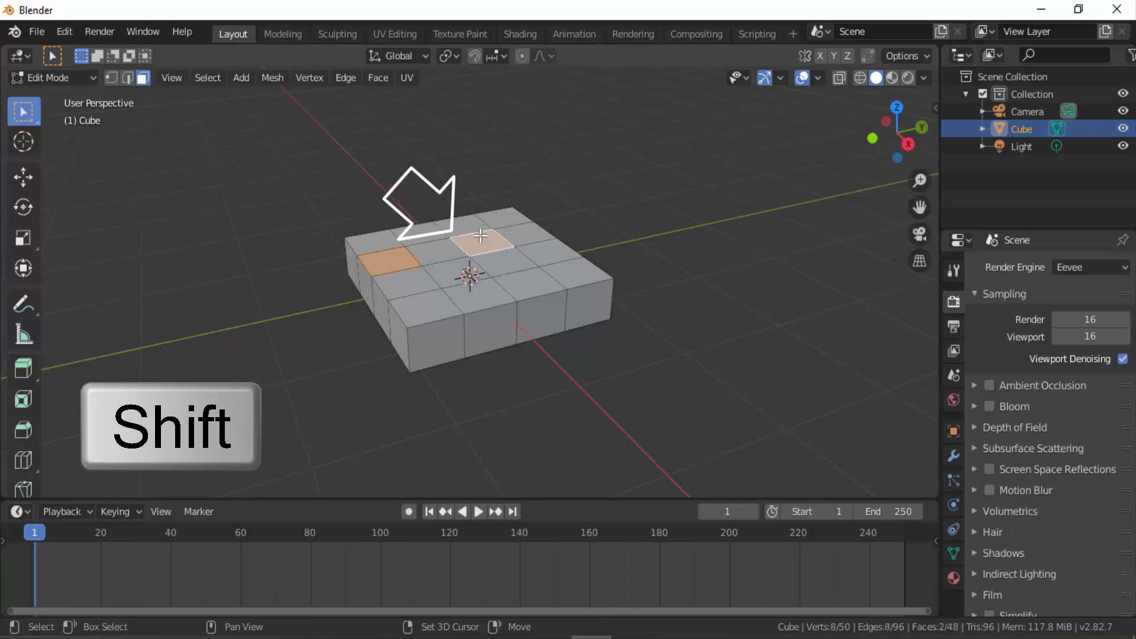
{"action": "left_click", "coordinate": [456, 278], "text": "shift"}
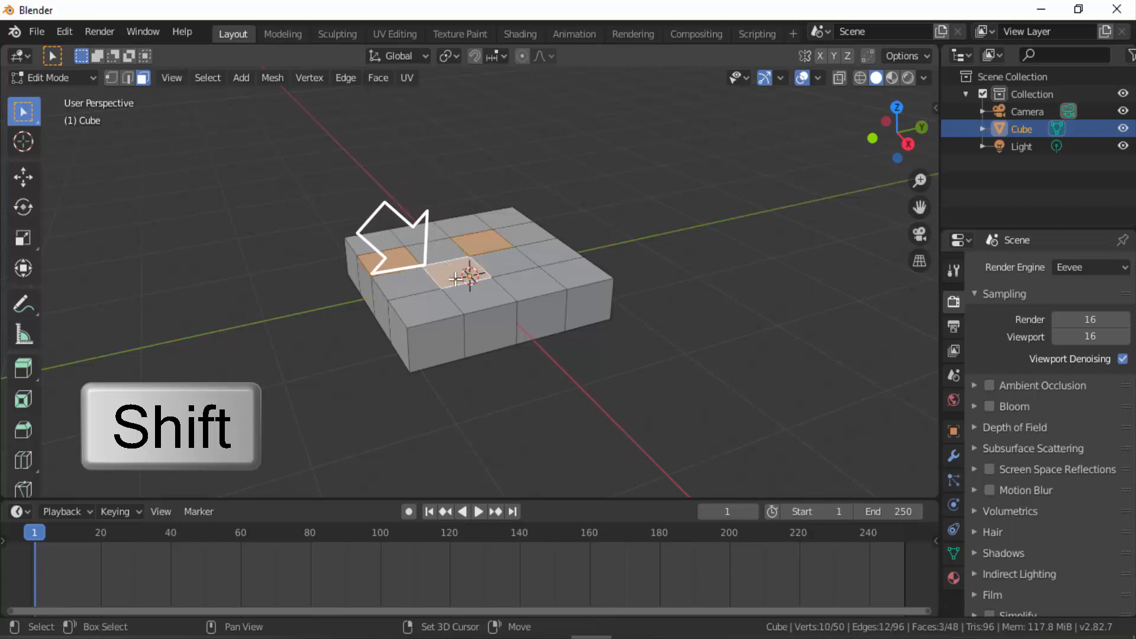
{"action": "left_click", "coordinate": [557, 253], "text": "shift"}
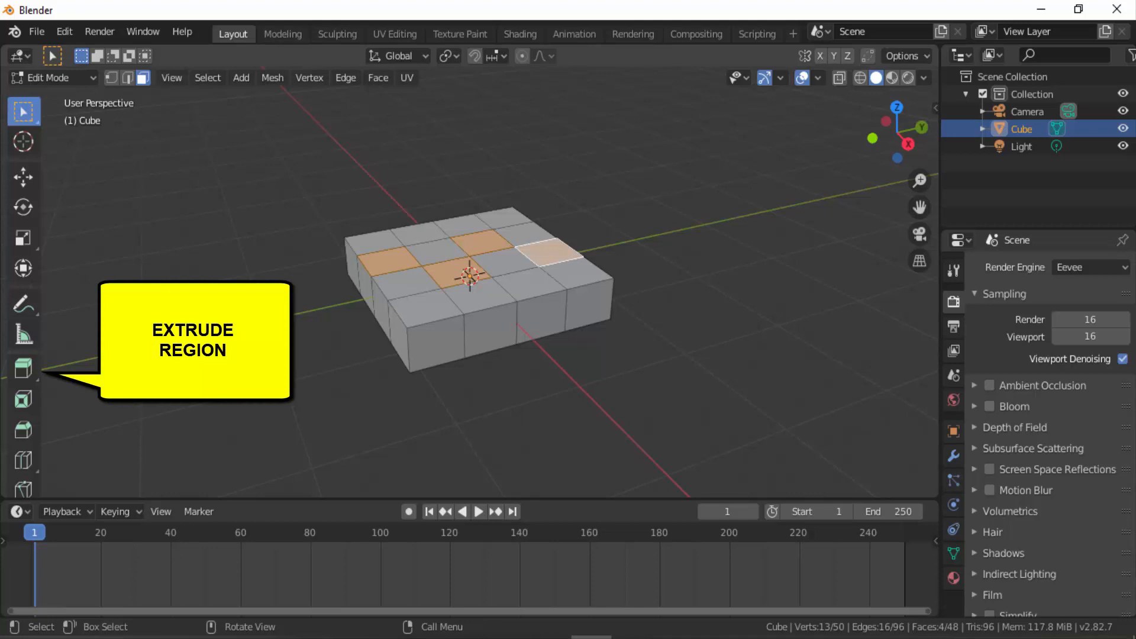
{"action": "left_click", "coordinate": [28, 367]}
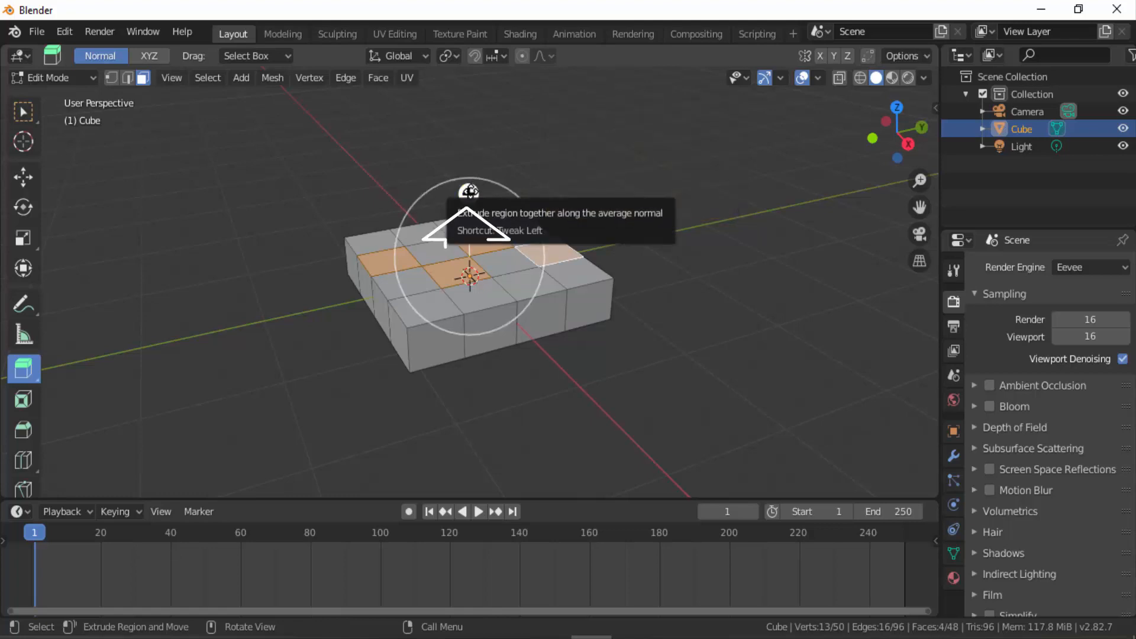
{"action": "left_click_drag", "start_coordinate": [469, 191], "coordinate": [468, 155]}
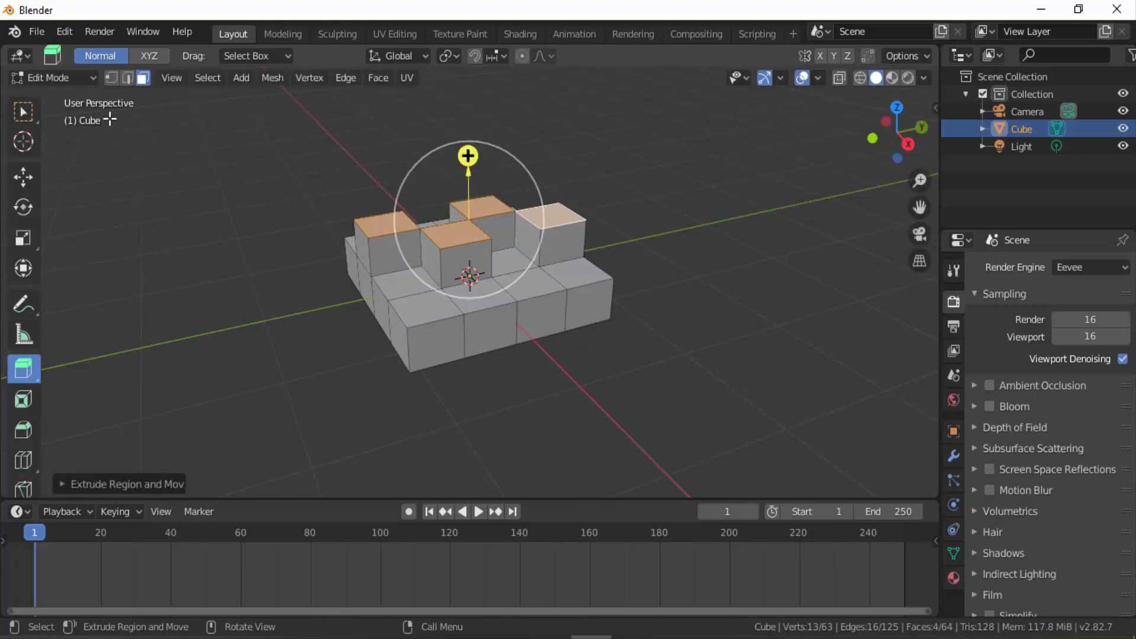
Return to Object Mode and apply the cube's scale and location transforms.
{"action": "left_click", "coordinate": [69, 76]}
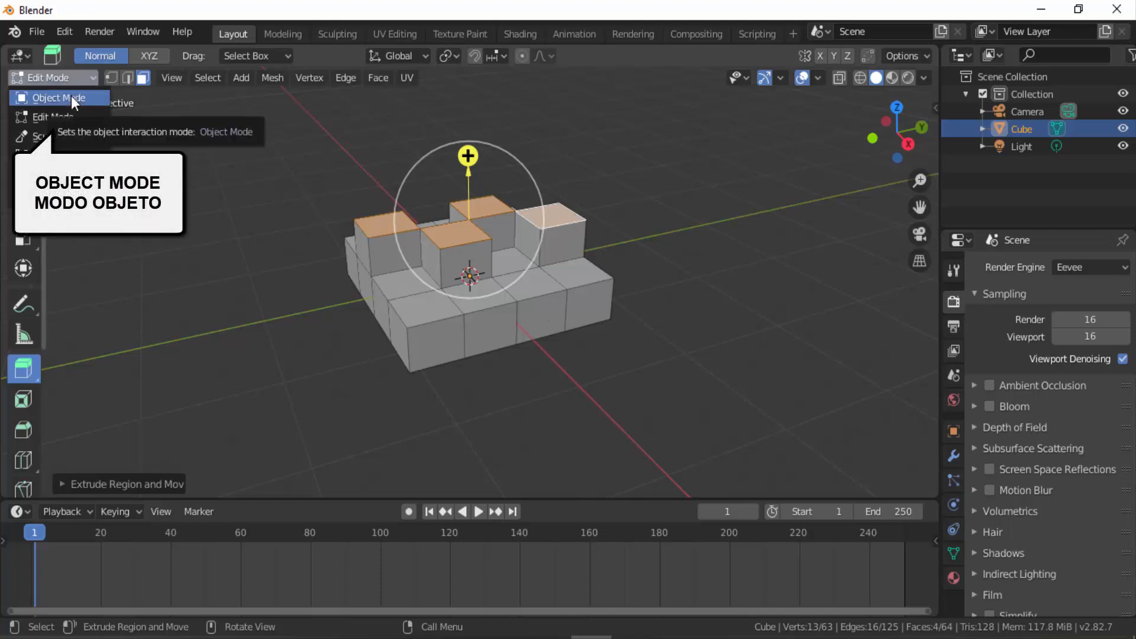
{"action": "left_click", "coordinate": [71, 96]}
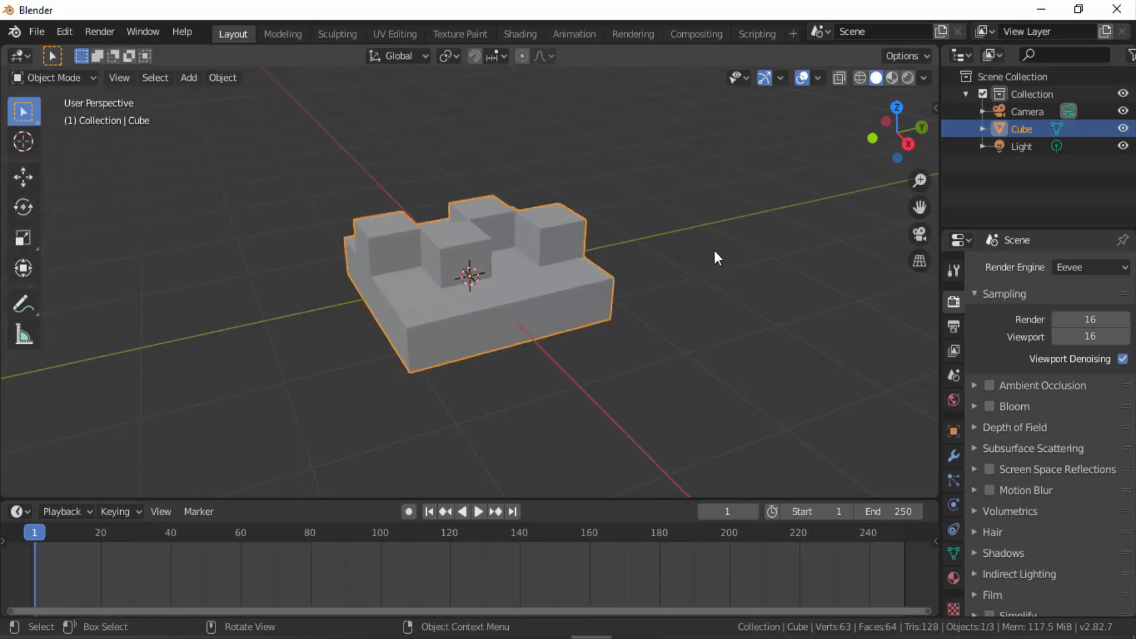
{"action": "scroll", "coordinate": [722, 251], "scroll_direction": "down", "scroll_amount": 1}
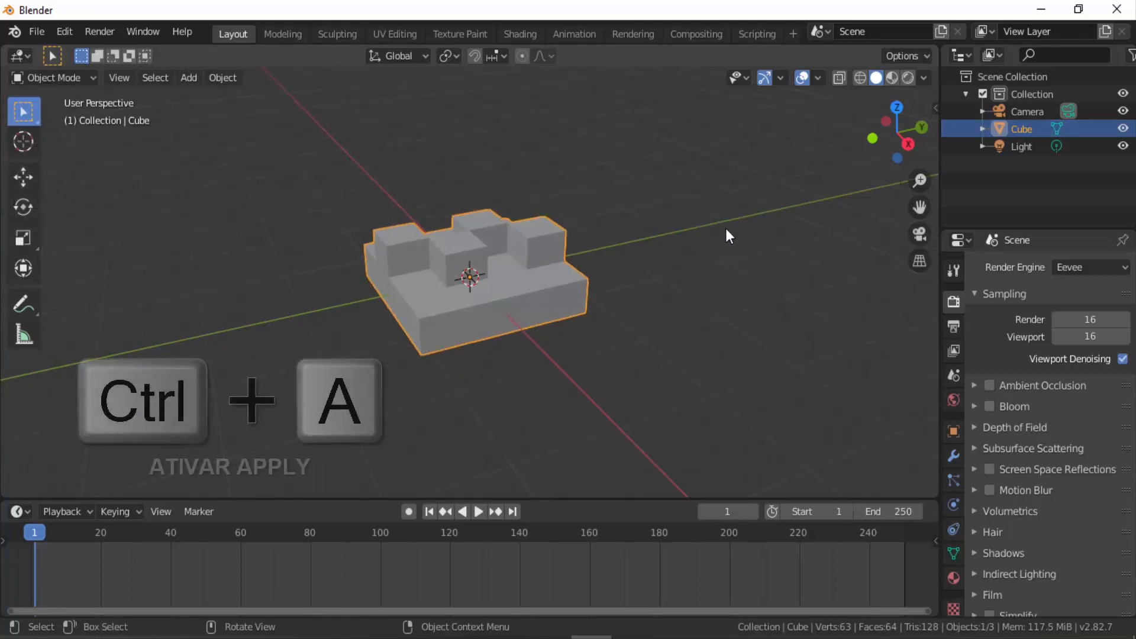
{"action": "key", "text": "ctrl"}
{"action": "key", "text": "ctrl+a"}
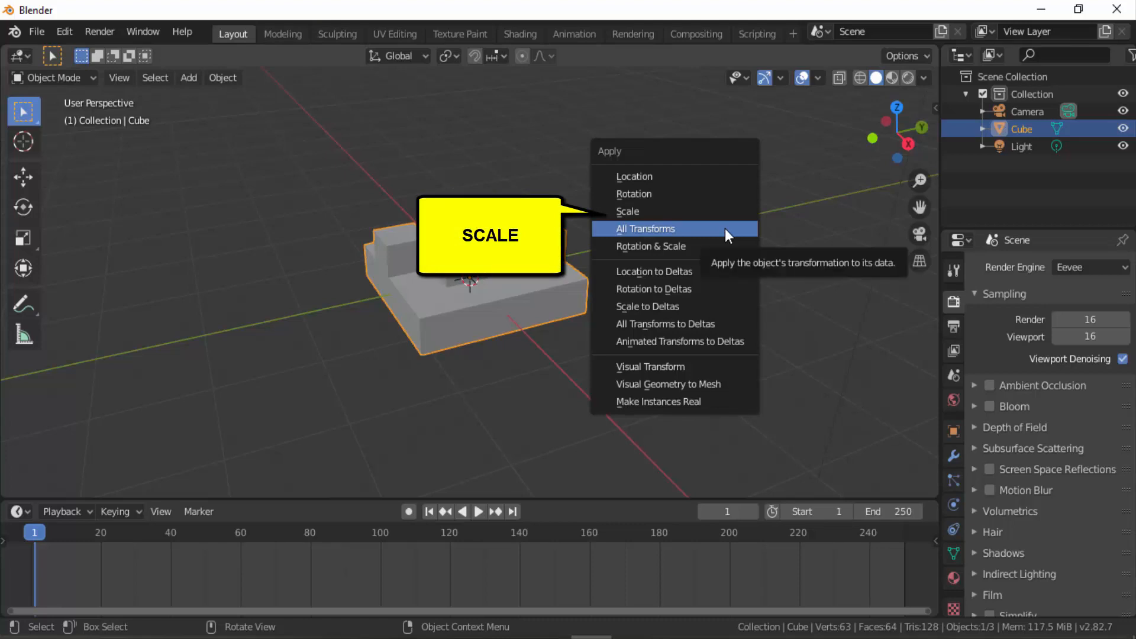
{"action": "left_click", "coordinate": [686, 213]}
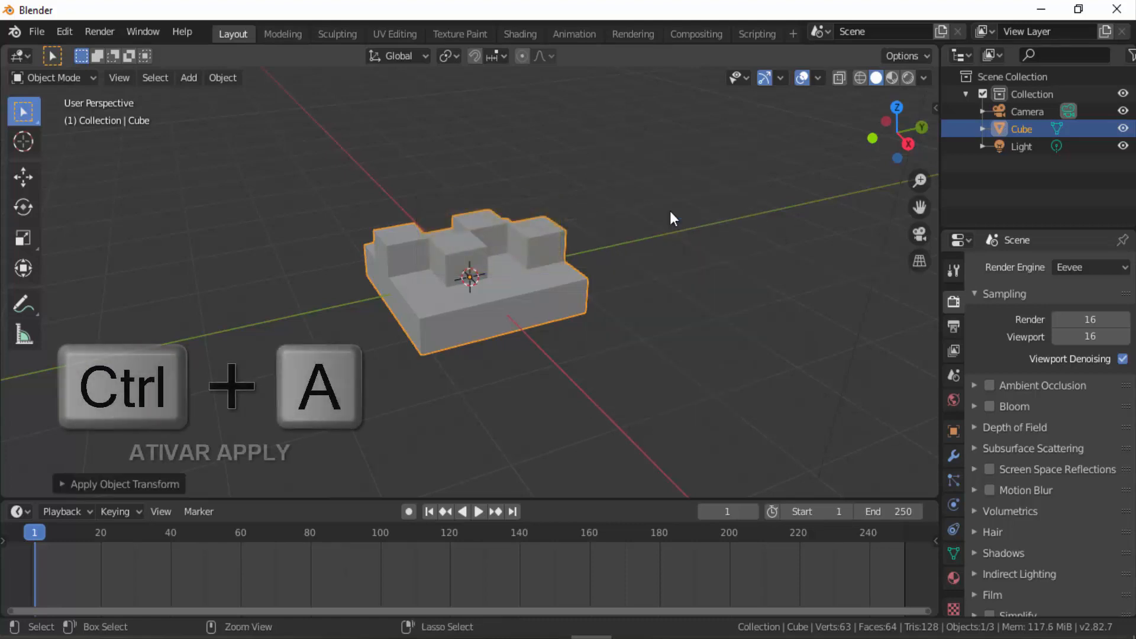
{"action": "key", "text": "ctrl+a"}
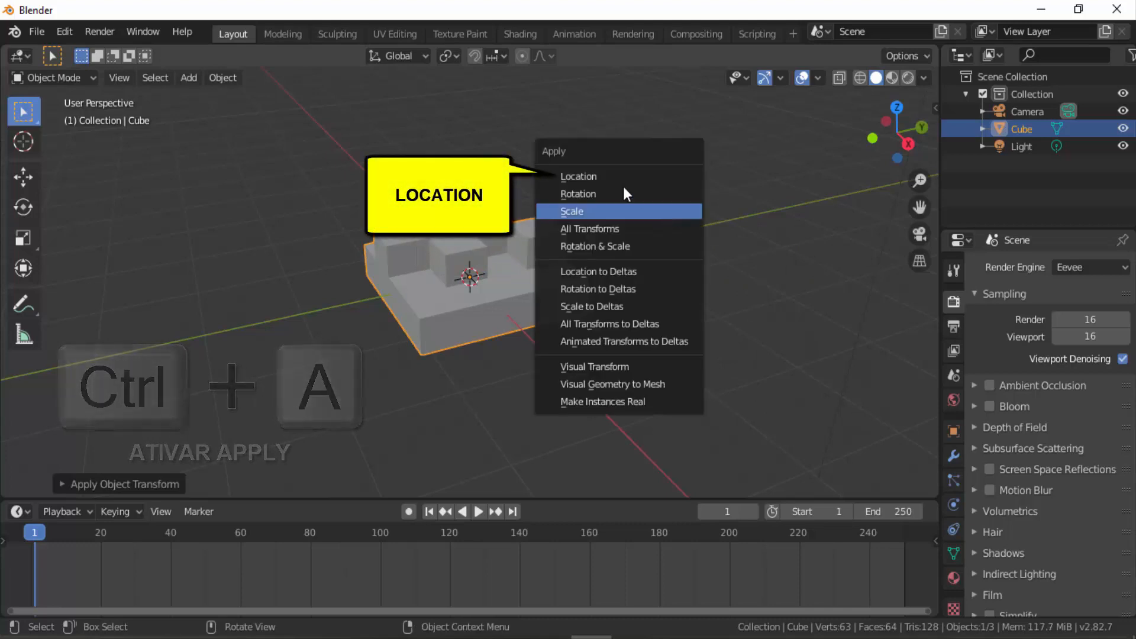
{"action": "left_click", "coordinate": [608, 176]}
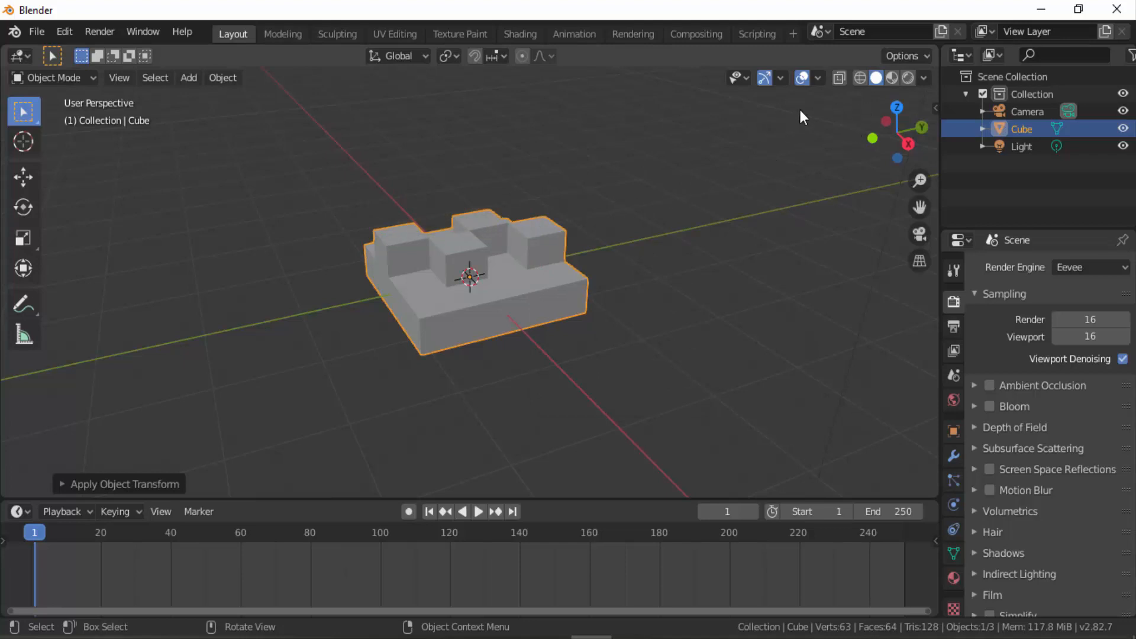
Set the viewport shading's lighting to MatCap with the glossy light-grey sphere, sixth in the first row.
{"action": "left_click", "coordinate": [924, 79]}
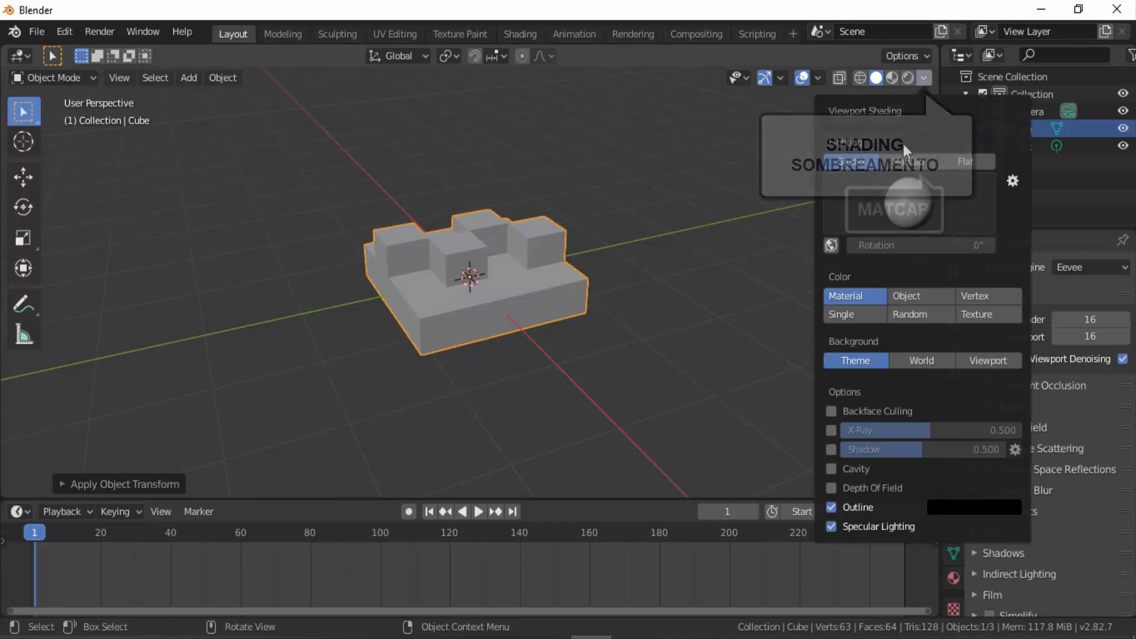
{"action": "left_click", "coordinate": [914, 161]}
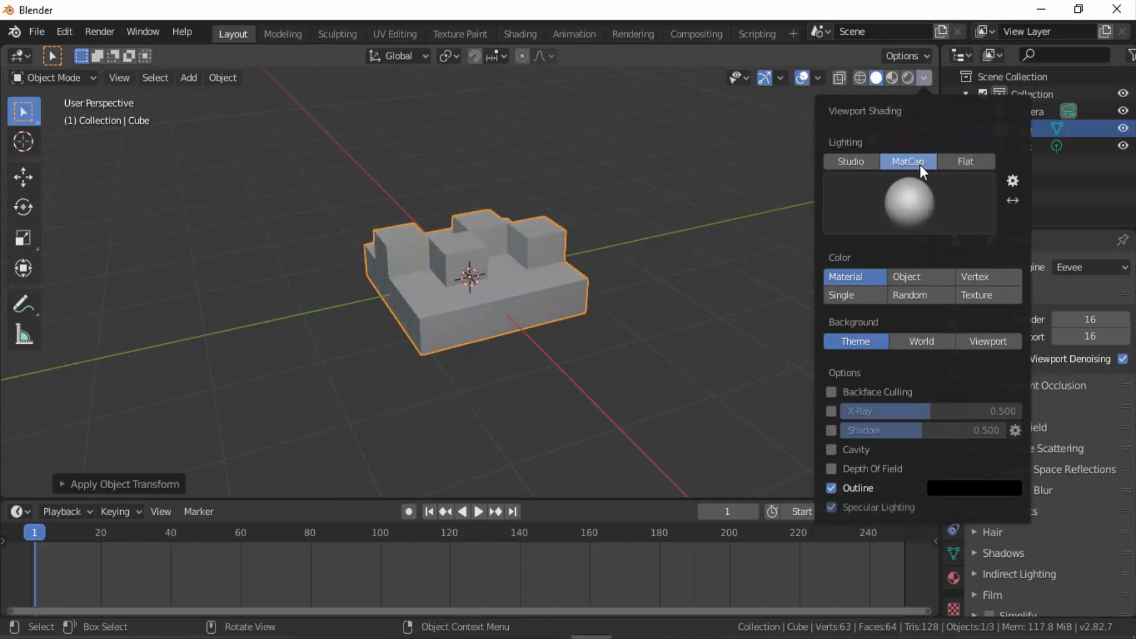
{"action": "left_click", "coordinate": [909, 208]}
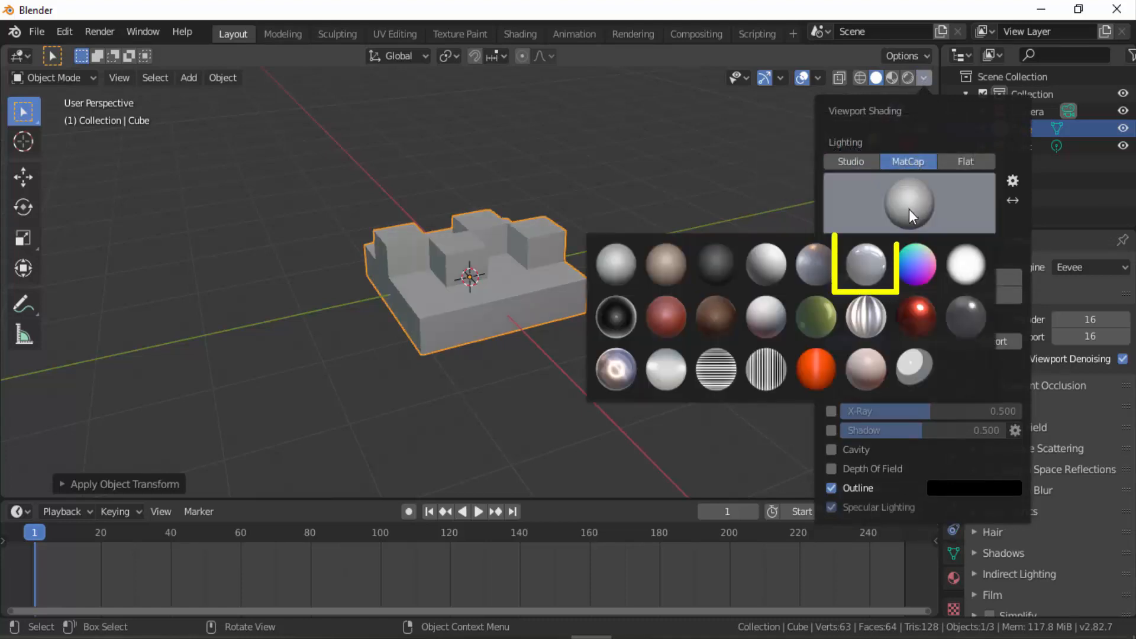
{"action": "left_click", "coordinate": [871, 253]}
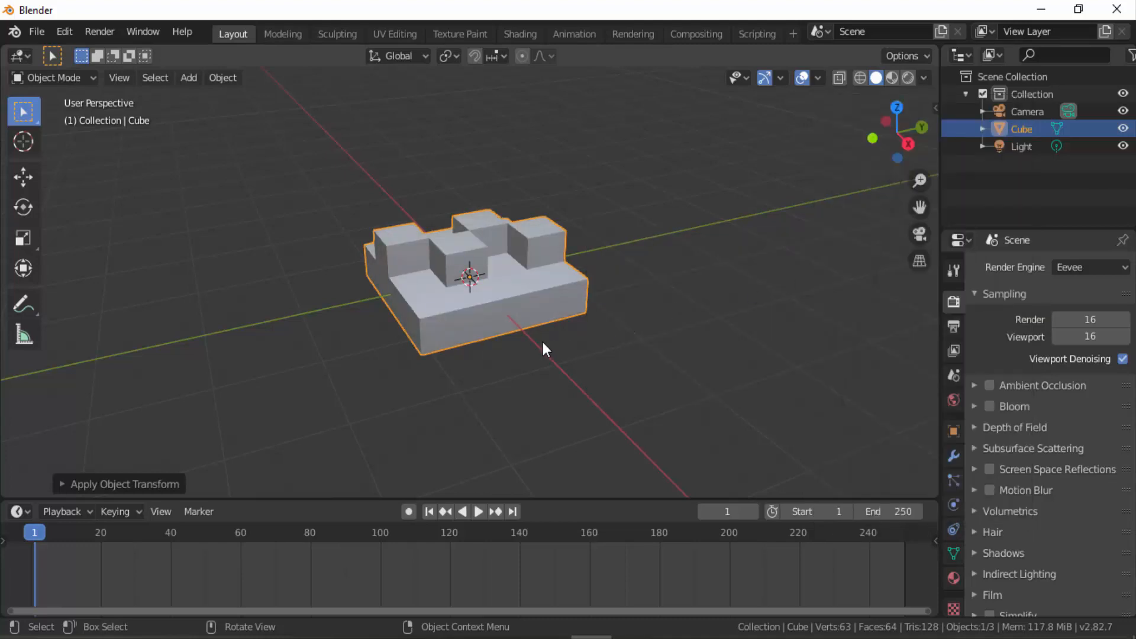
Add a Bezier circle curve at the origin and scale it up uniformly so it surrounds the block piece with generous clearance.
{"action": "scroll", "coordinate": [544, 343], "scroll_direction": "down", "scroll_amount": 4}
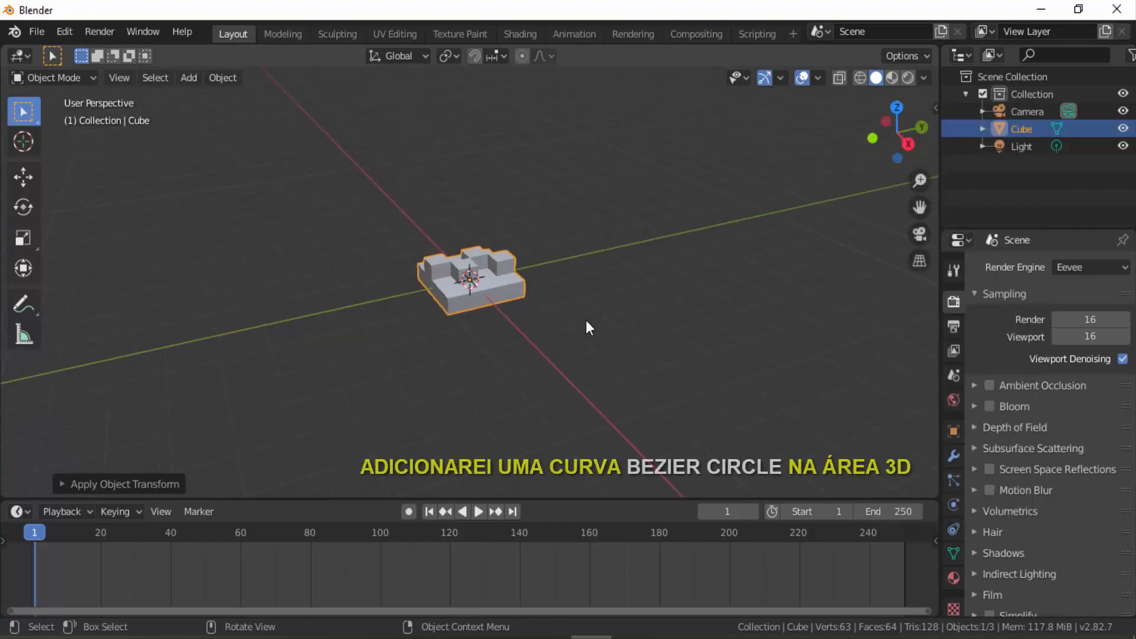
{"action": "left_click", "coordinate": [188, 78]}
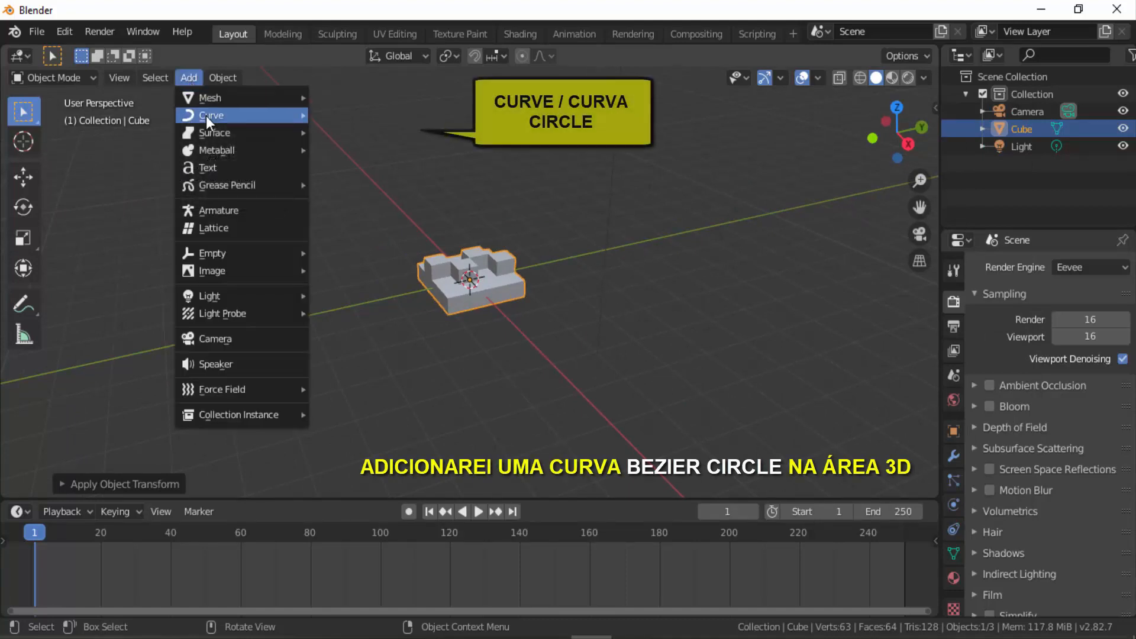
{"action": "mouse_move", "coordinate": [205, 116]}
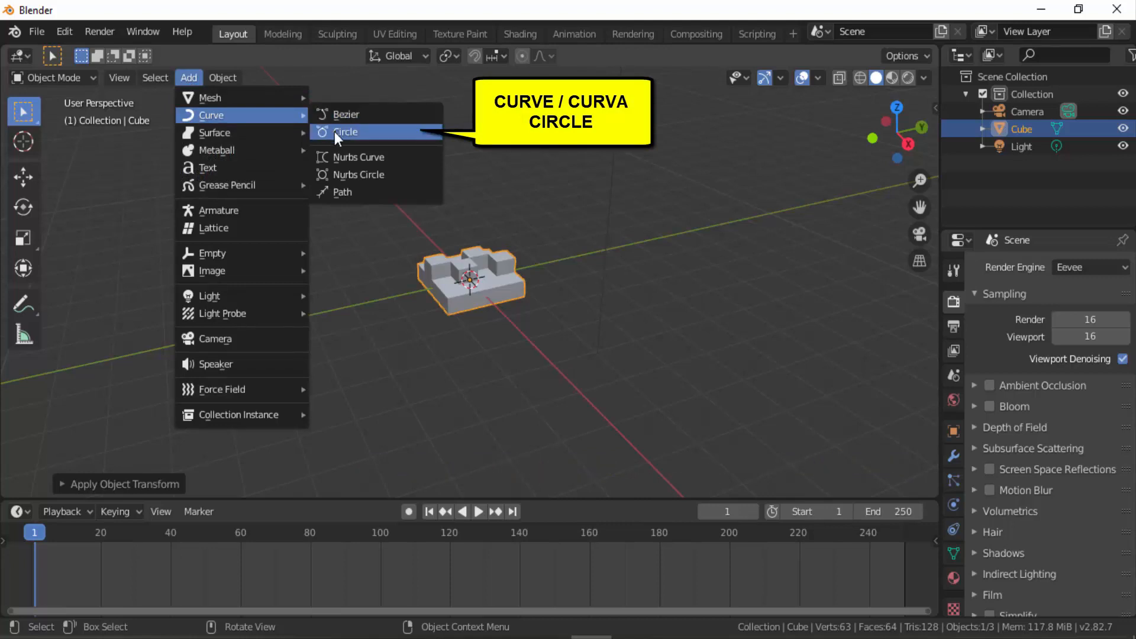
{"action": "left_click", "coordinate": [389, 136]}
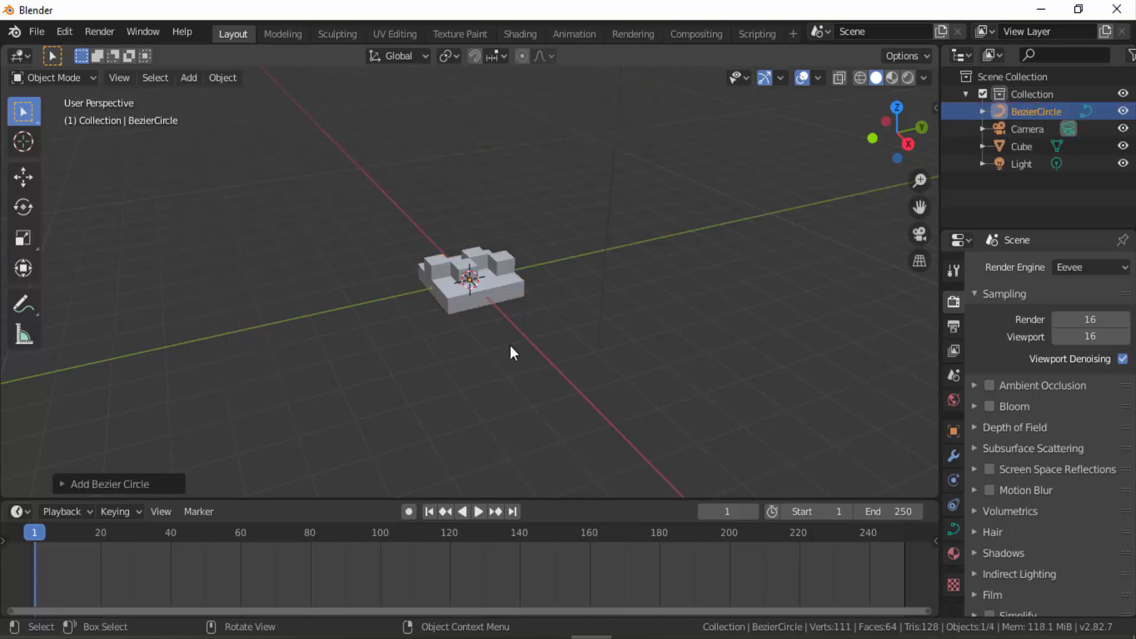
{"action": "key", "text": "s"}
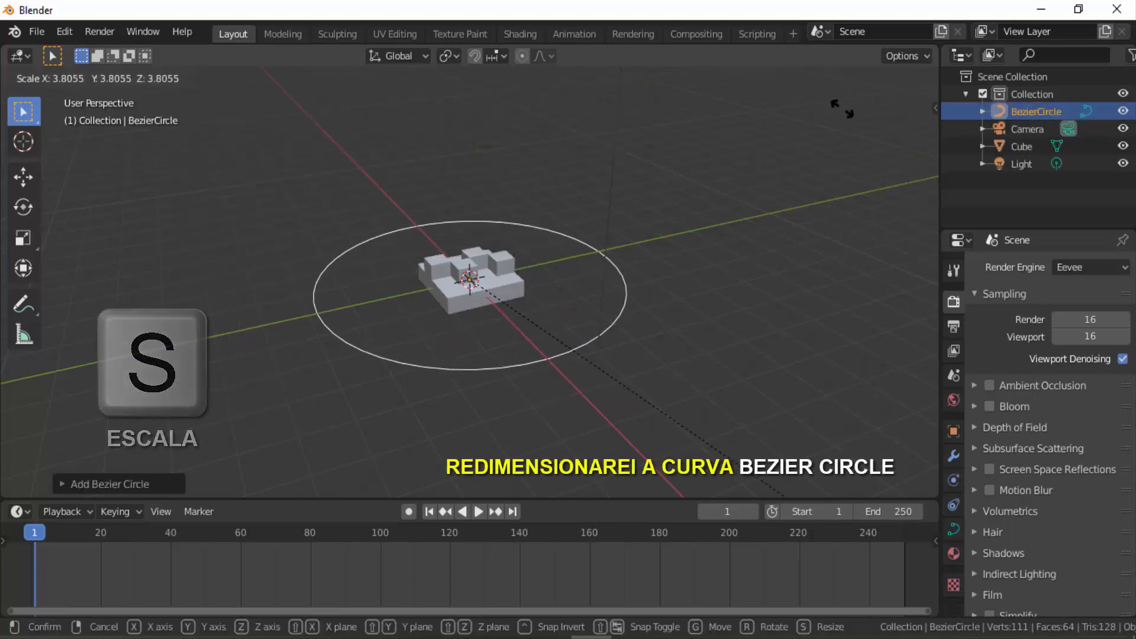
{"action": "left_click", "coordinate": [25, 179]}
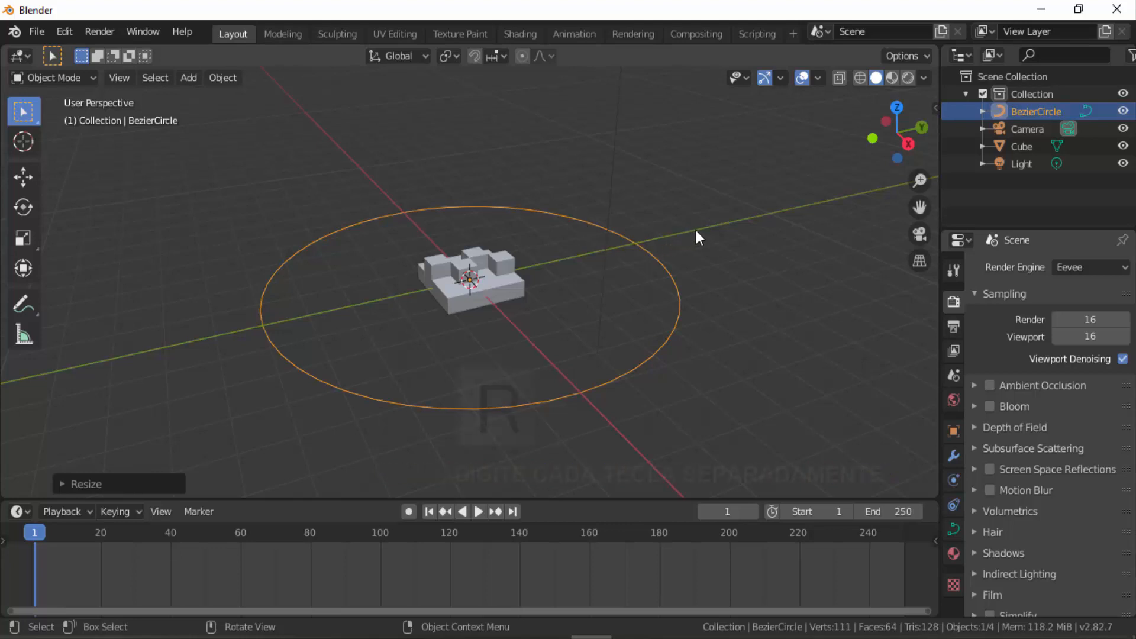
Rotate the Bezier circle 90° about the global Y axis and apply its rotation.
{"action": "key", "text": "r"}
{"action": "key", "text": "y"}
{"action": "key", "text": "9"}
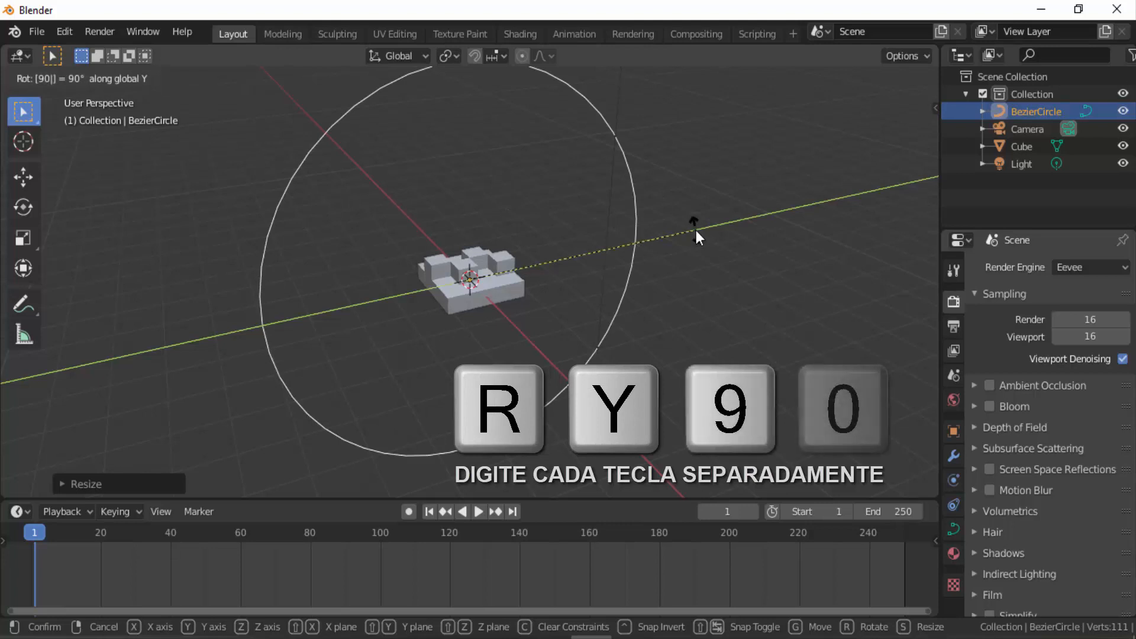
{"action": "left_click", "coordinate": [696, 229]}
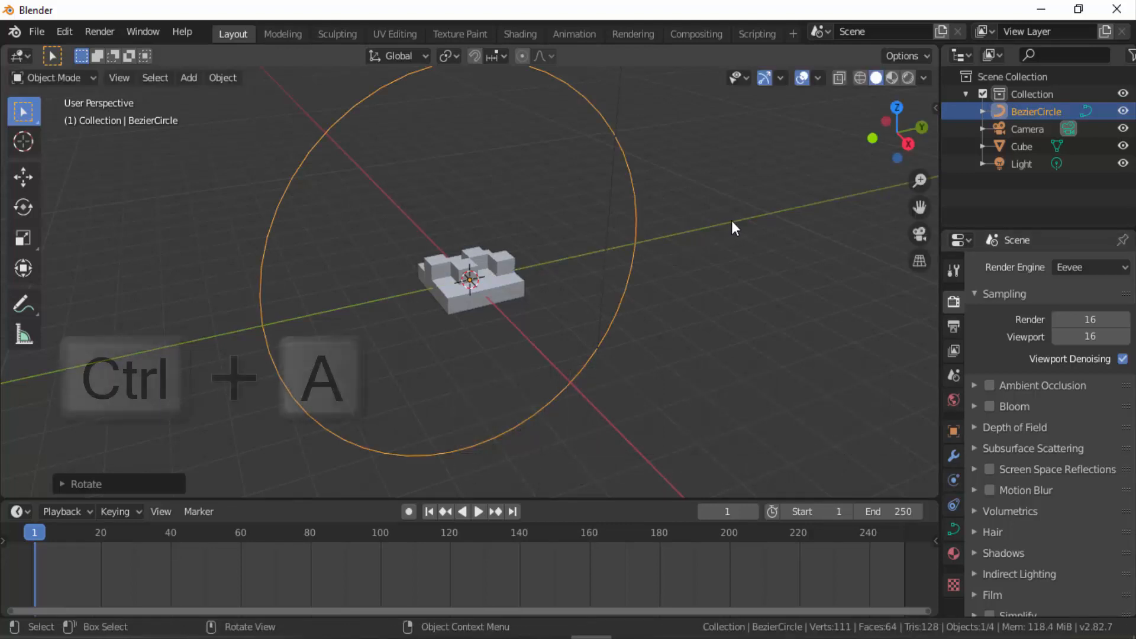
{"action": "key", "text": "ctrl+a"}
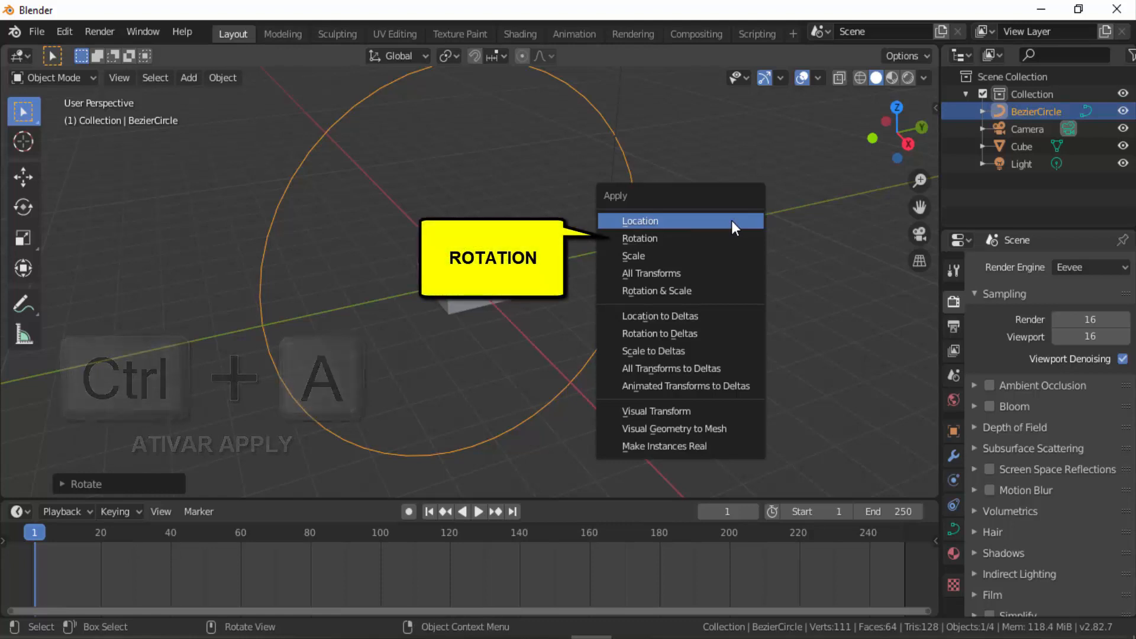
{"action": "left_click", "coordinate": [701, 238]}
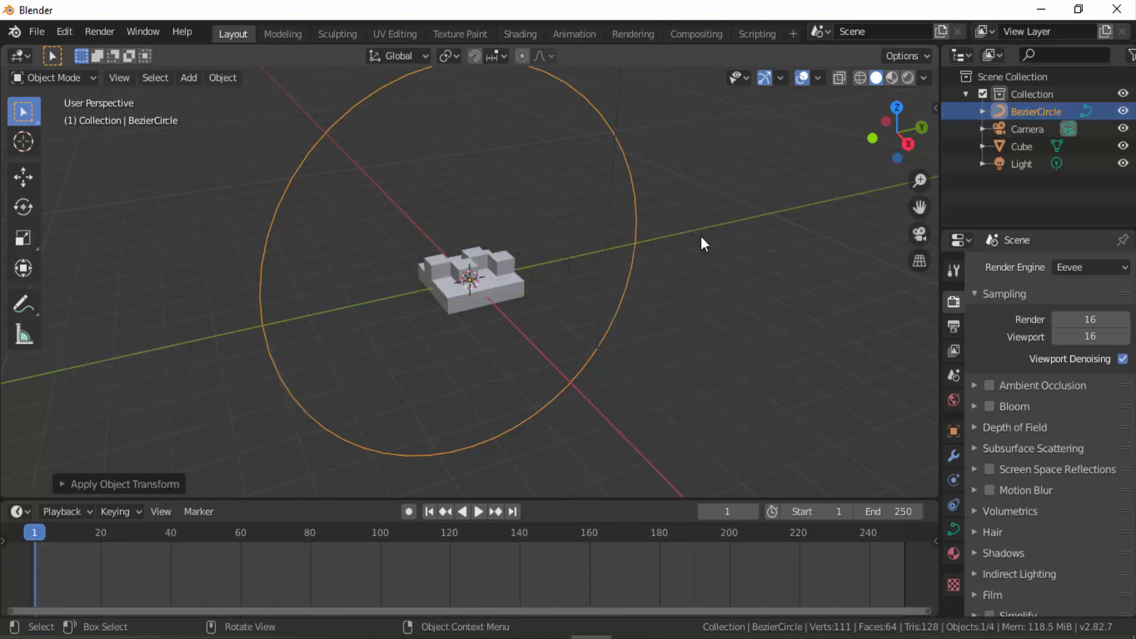
Add an Array modifier with a count of 4 to the block piece, and widen the Properties editor to show the full option names.
{"action": "scroll", "coordinate": [537, 260], "scroll_direction": "down", "scroll_amount": 4}
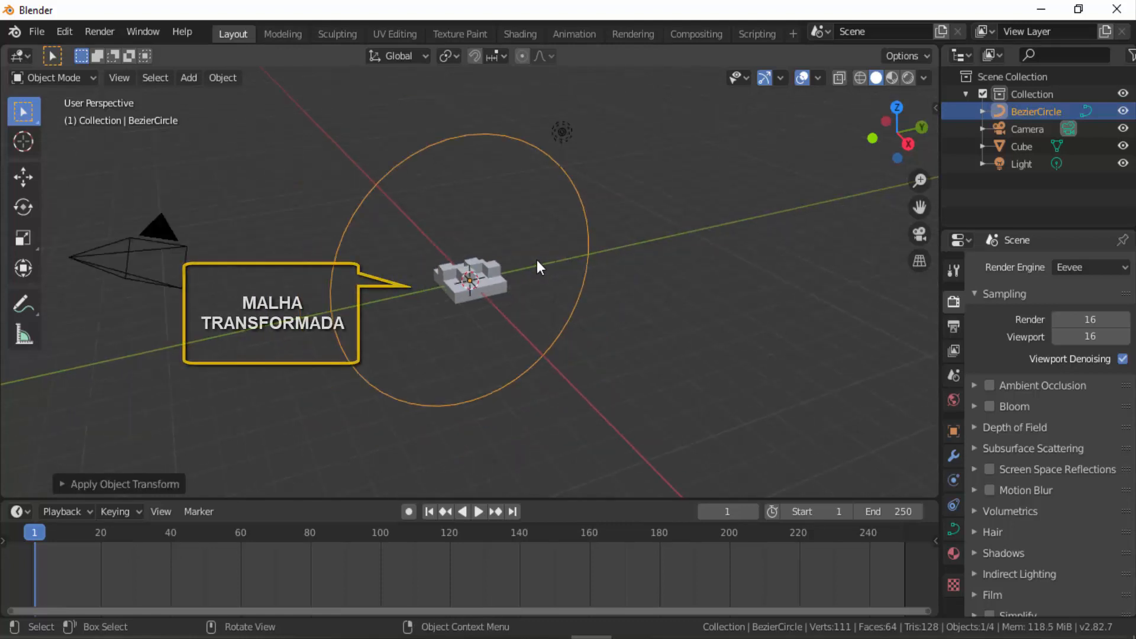
{"action": "left_click", "coordinate": [479, 261]}
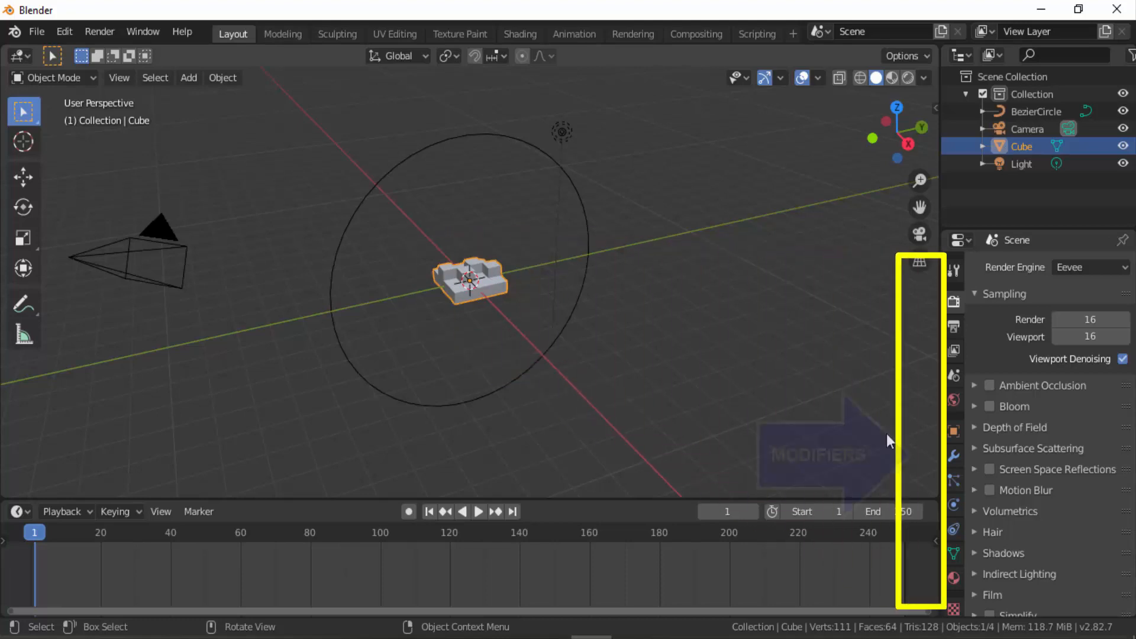
{"action": "left_click", "coordinate": [954, 454]}
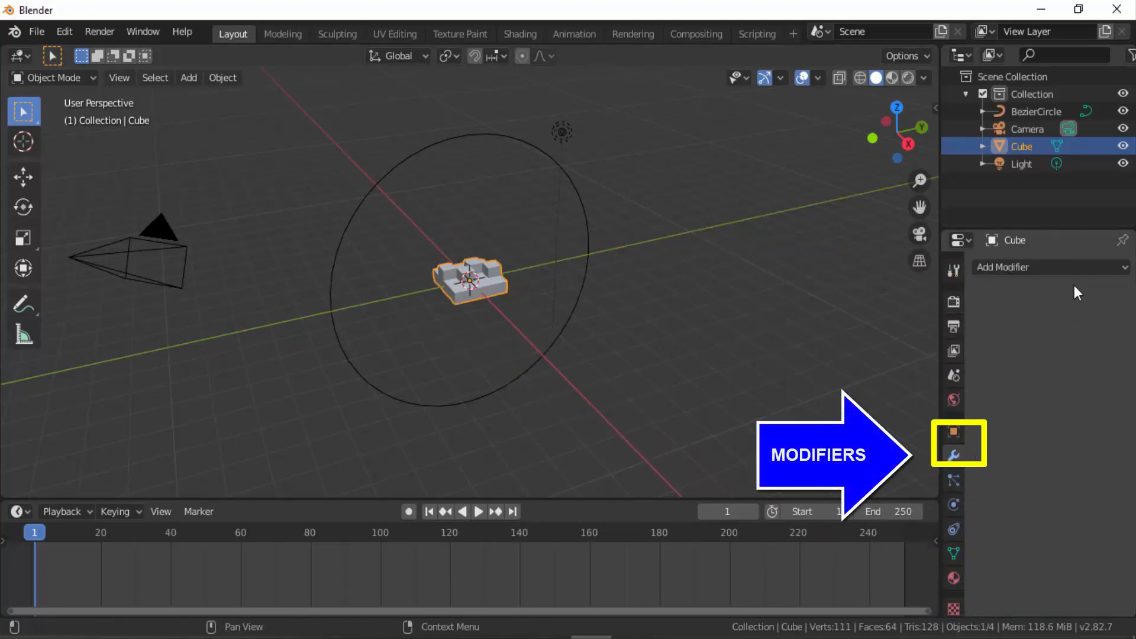
{"action": "left_click", "coordinate": [1043, 267]}
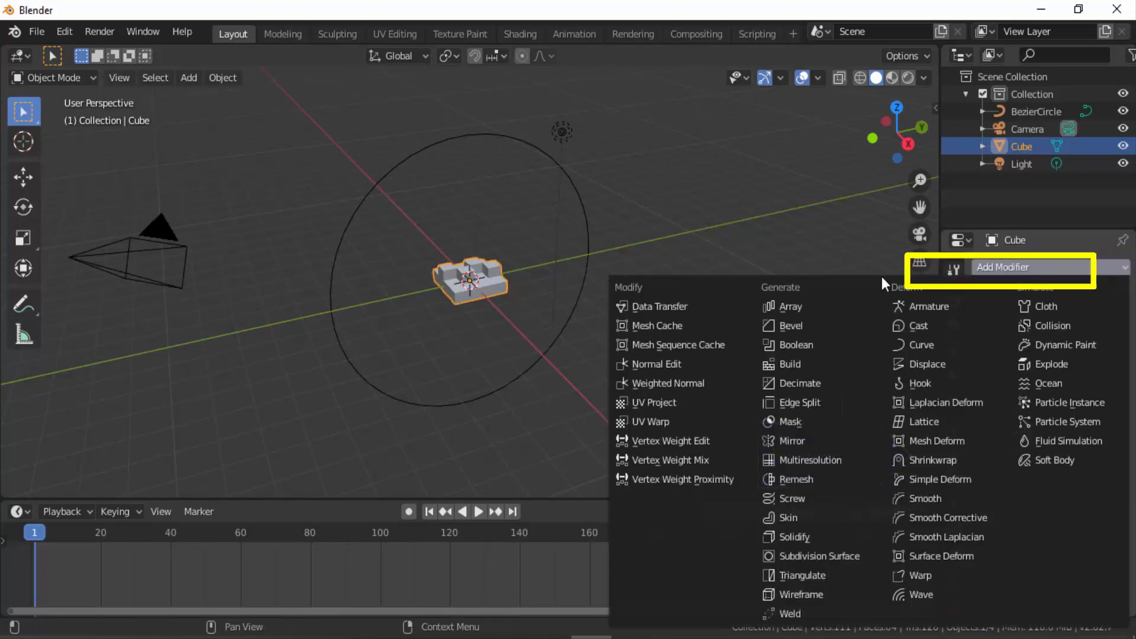
{"action": "left_click", "coordinate": [801, 305]}
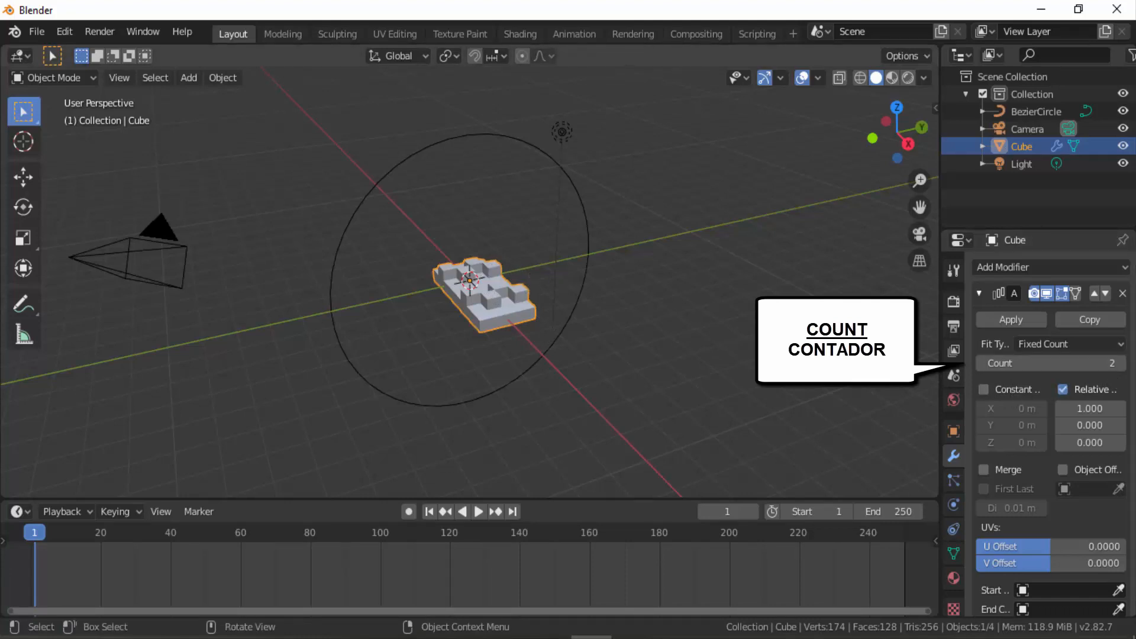
{"action": "left_click", "coordinate": [1120, 363]}
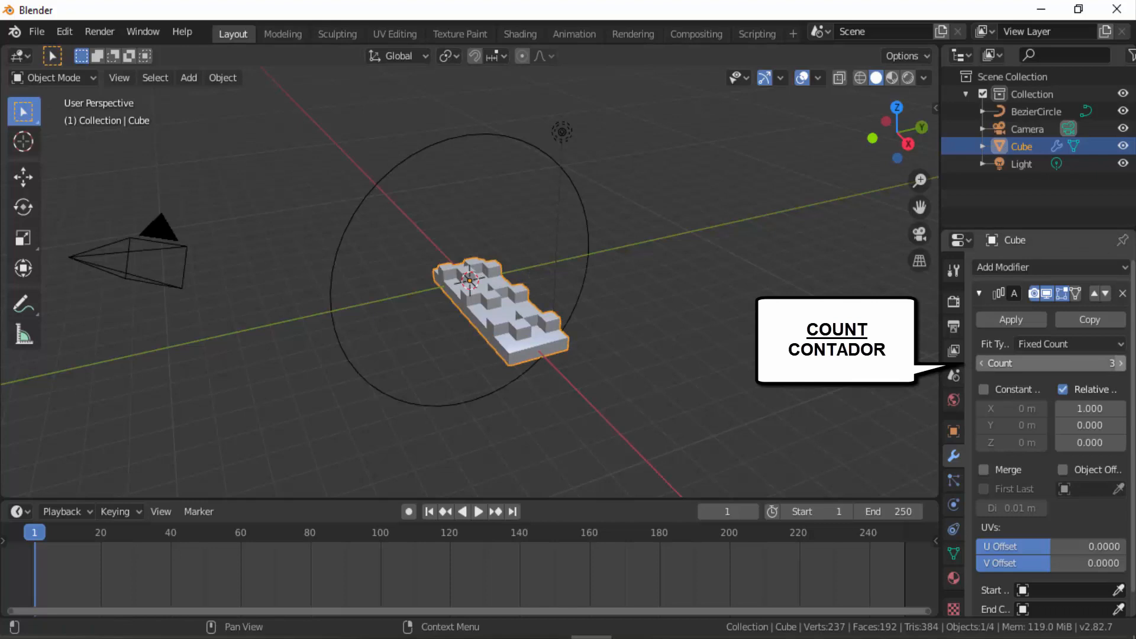
{"action": "left_click", "coordinate": [1121, 363]}
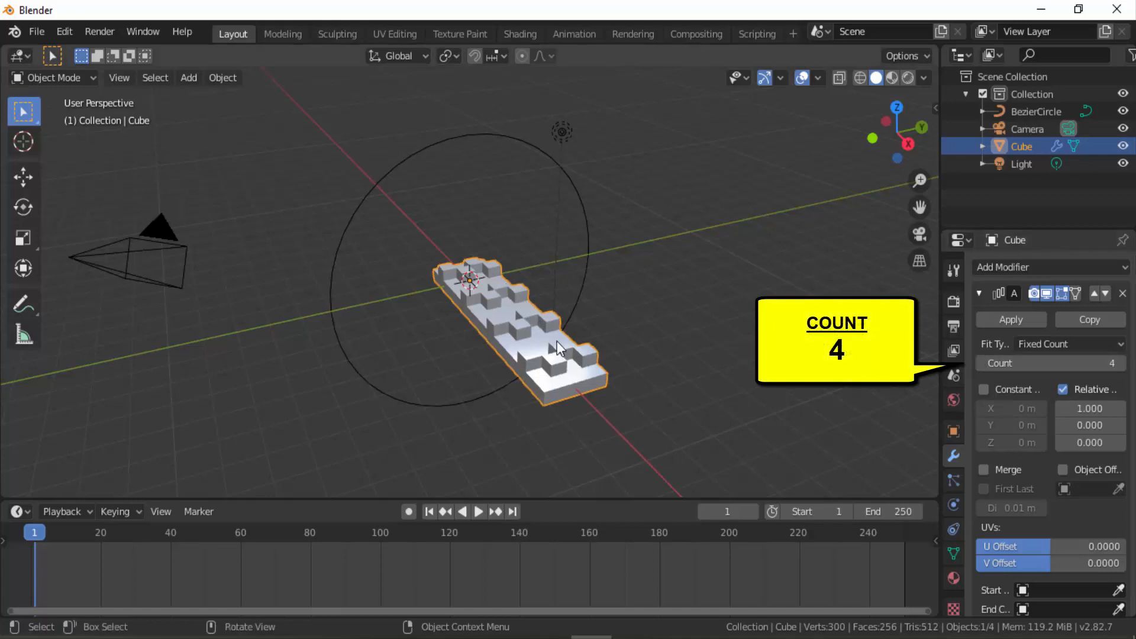
{"action": "scroll", "coordinate": [690, 360], "scroll_direction": "down", "scroll_amount": 1}
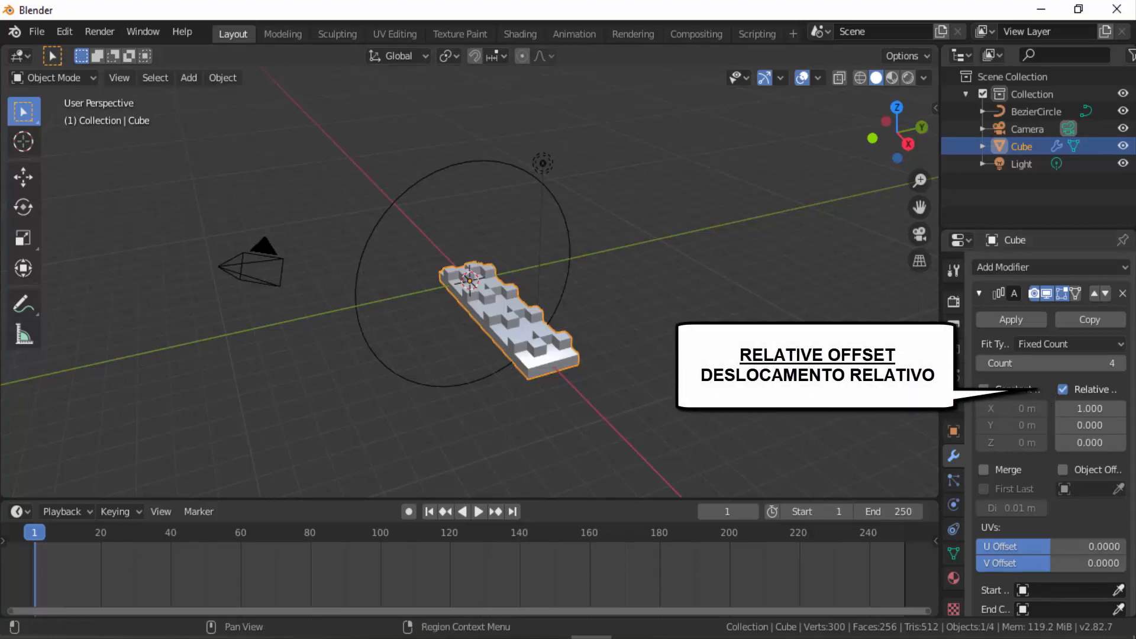
{"action": "left_click_drag", "start_coordinate": [941, 366], "coordinate": [837, 367]}
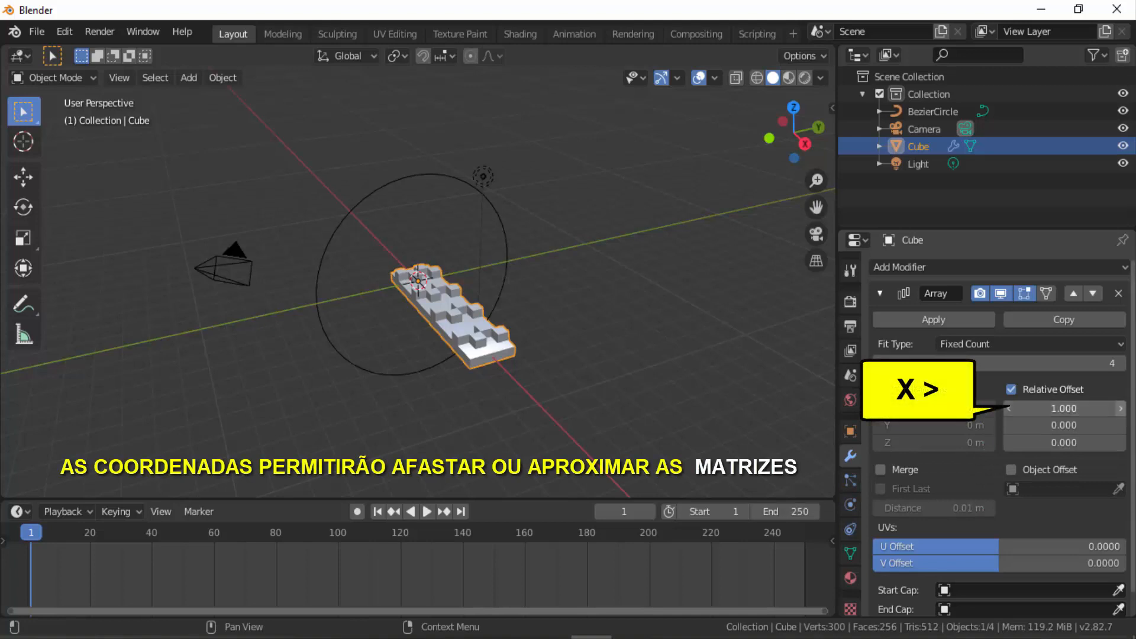
Spread the array copies apart by setting the relative X offset to 1.300.
{"action": "left_click", "coordinate": [1121, 408]}
{"action": "left_click", "coordinate": [1120, 408]}
{"action": "left_click", "coordinate": [1120, 409]}
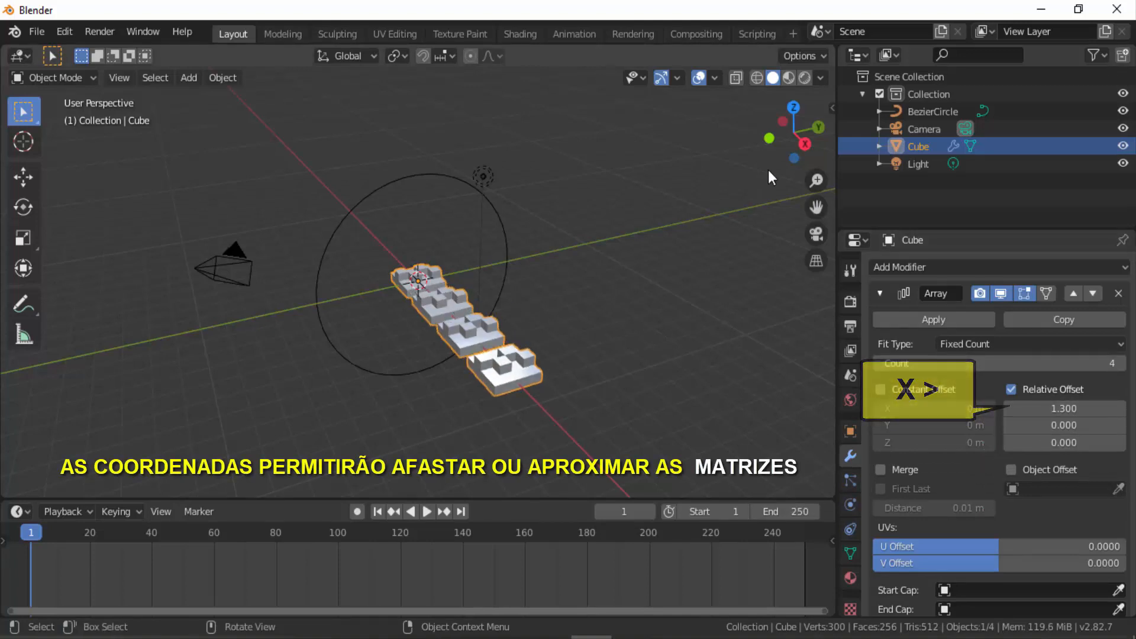
Bring the array copies back together by setting the relative X offset to 1.000.
{"action": "left_click_drag", "start_coordinate": [773, 157], "coordinate": [868, 139]}
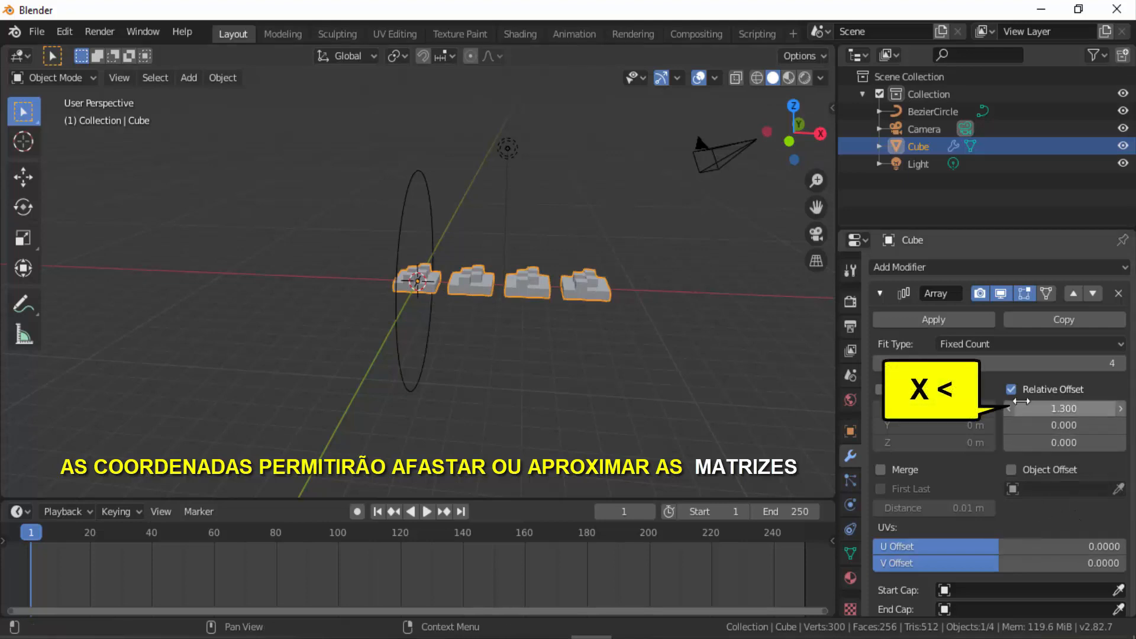
{"action": "left_click", "coordinate": [1010, 408]}
{"action": "left_click", "coordinate": [1010, 409]}
{"action": "left_click", "coordinate": [1010, 409]}
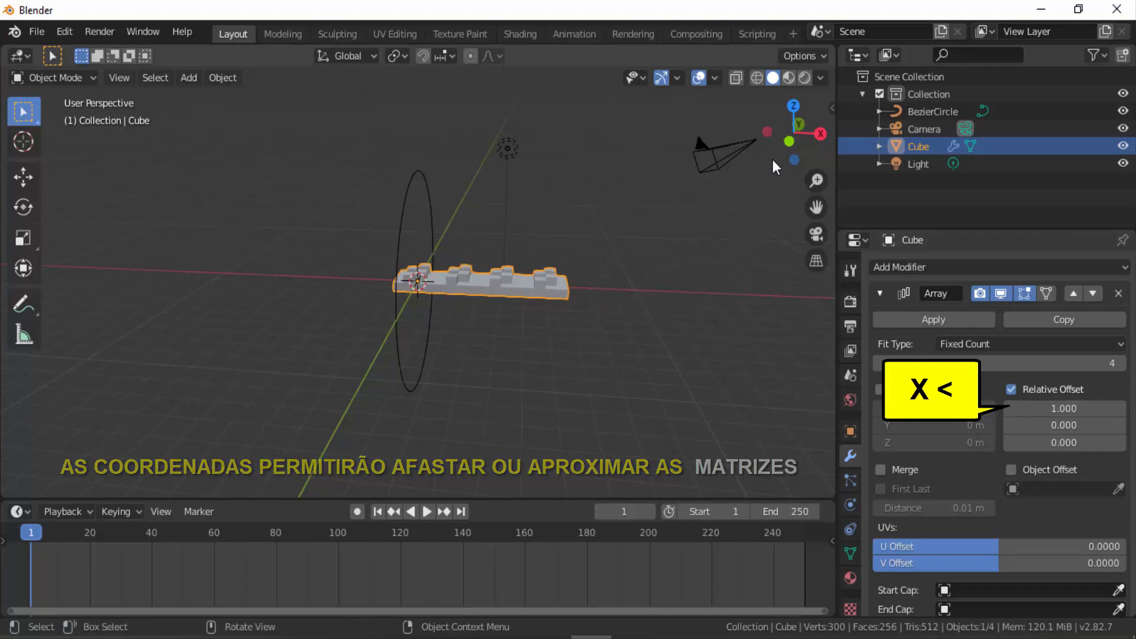
Line the array copies up along the Y axis by setting the relative offset to X 0 and Y 1.
{"action": "left_click_drag", "start_coordinate": [795, 135], "coordinate": [638, 175]}
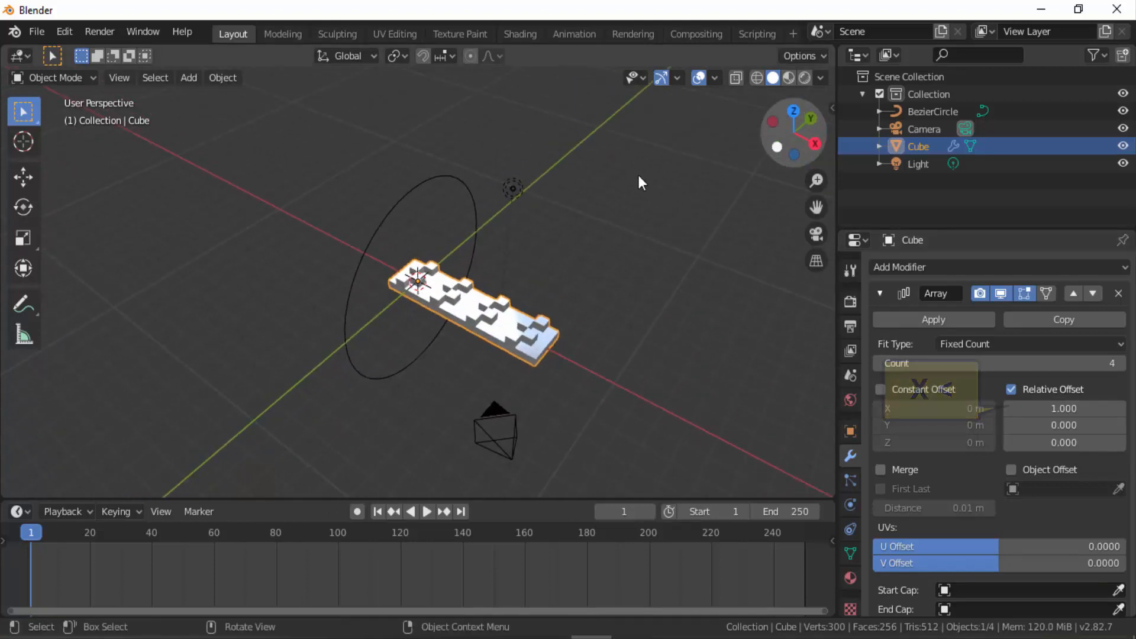
{"action": "scroll", "coordinate": [591, 205], "scroll_direction": "up", "scroll_amount": 4}
{"action": "scroll", "coordinate": [593, 207], "scroll_direction": "down", "scroll_amount": 3}
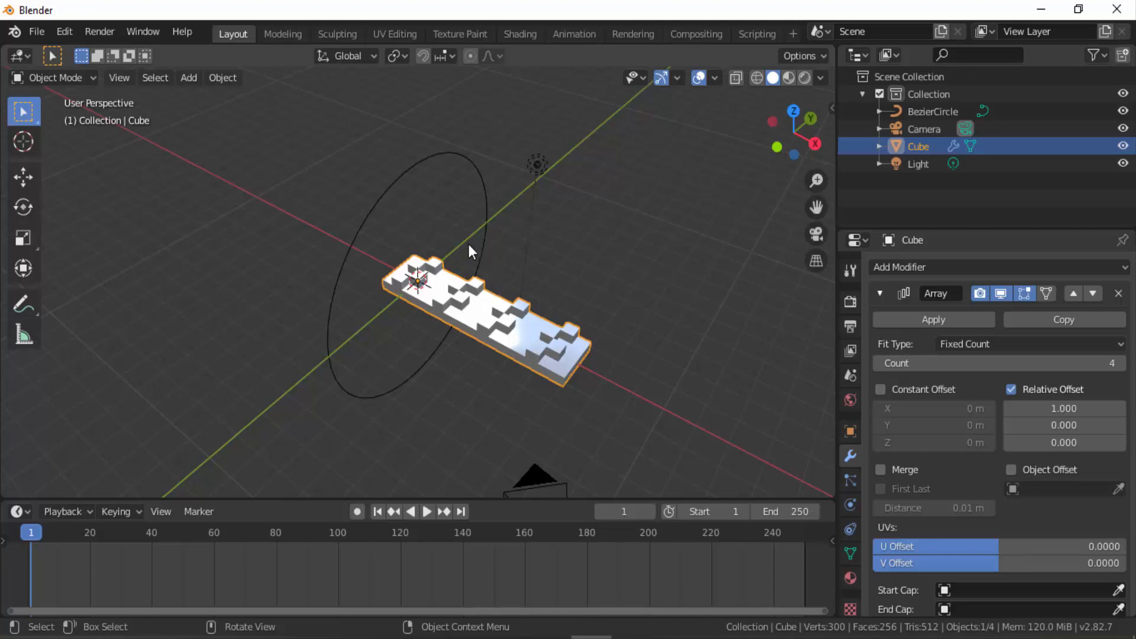
{"action": "left_click", "coordinate": [1047, 409]}
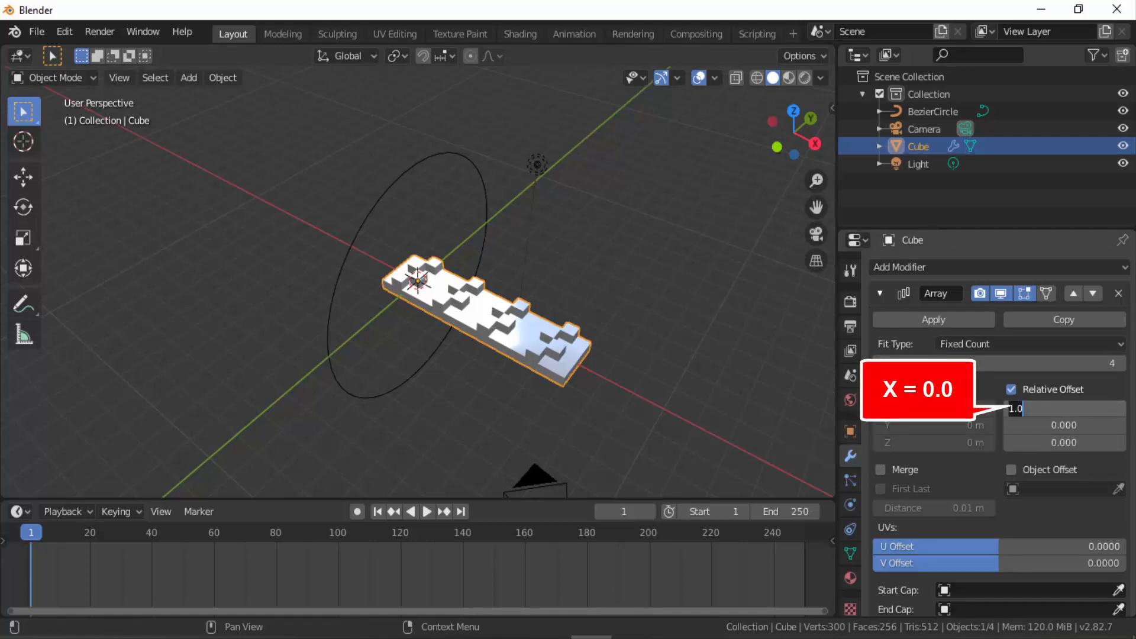
{"action": "type", "text": "0"}
{"action": "key", "text": "Return"}
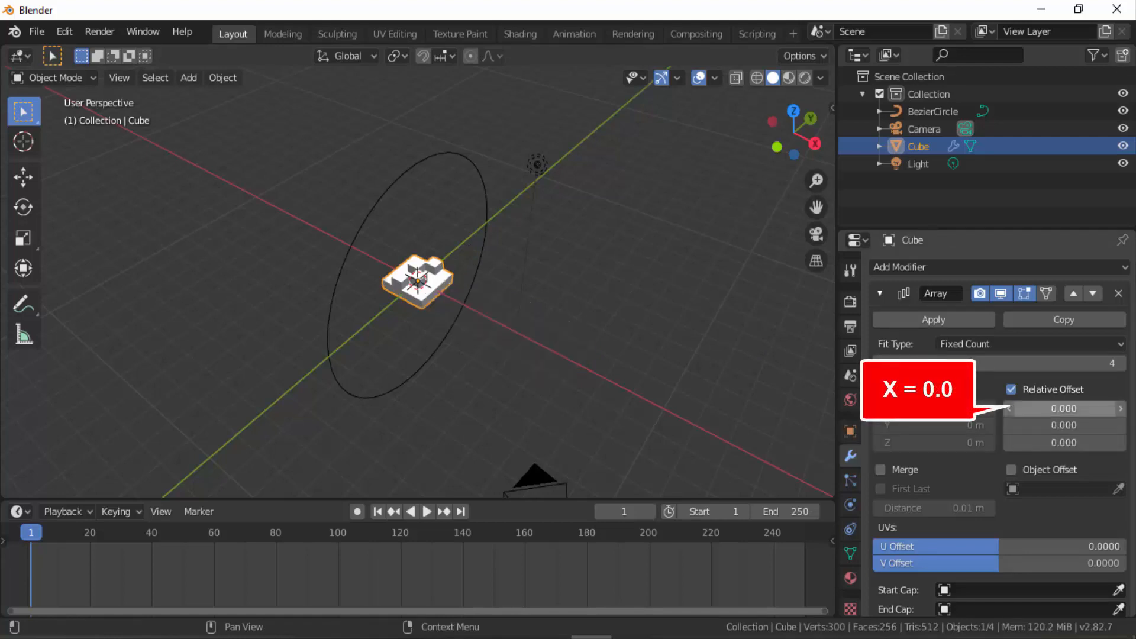
{"action": "left_click", "coordinate": [1034, 419]}
{"action": "type", "text": "1"}
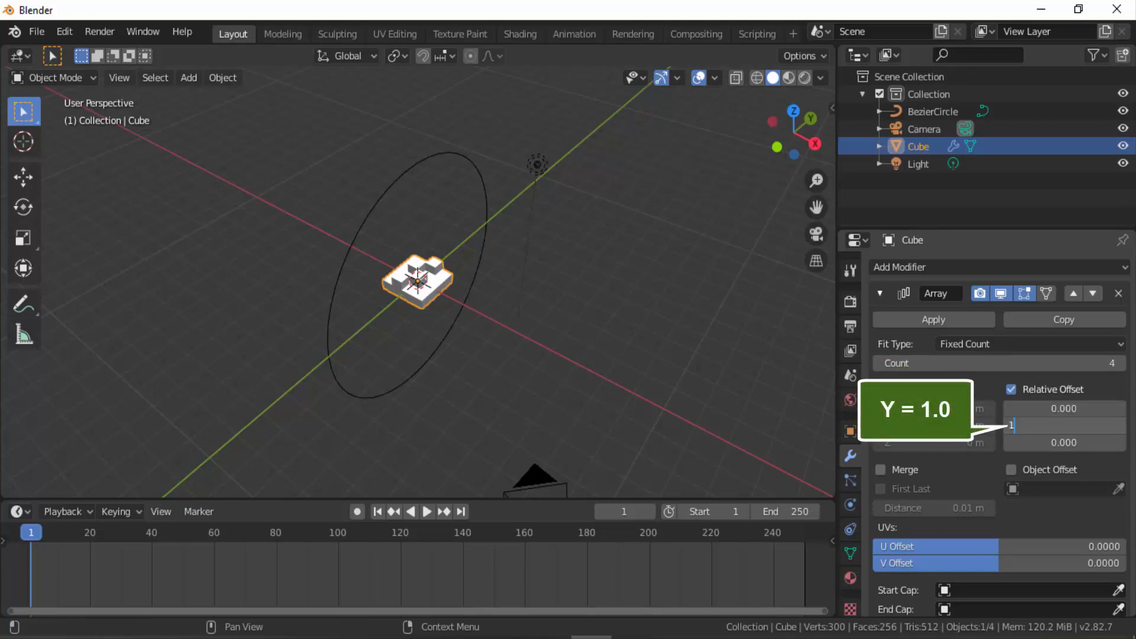
{"action": "key", "text": "Return"}
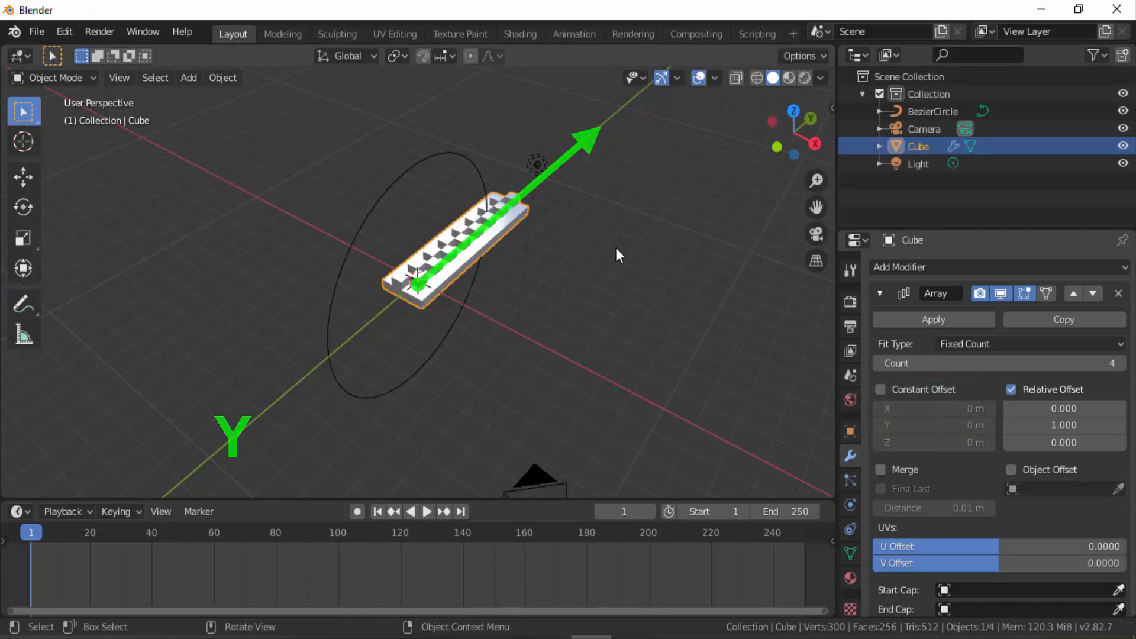
Set the array's fit type to Fit Curve and assign BezierCircle as its curve.
{"action": "left_click_drag", "start_coordinate": [783, 155], "coordinate": [727, 222]}
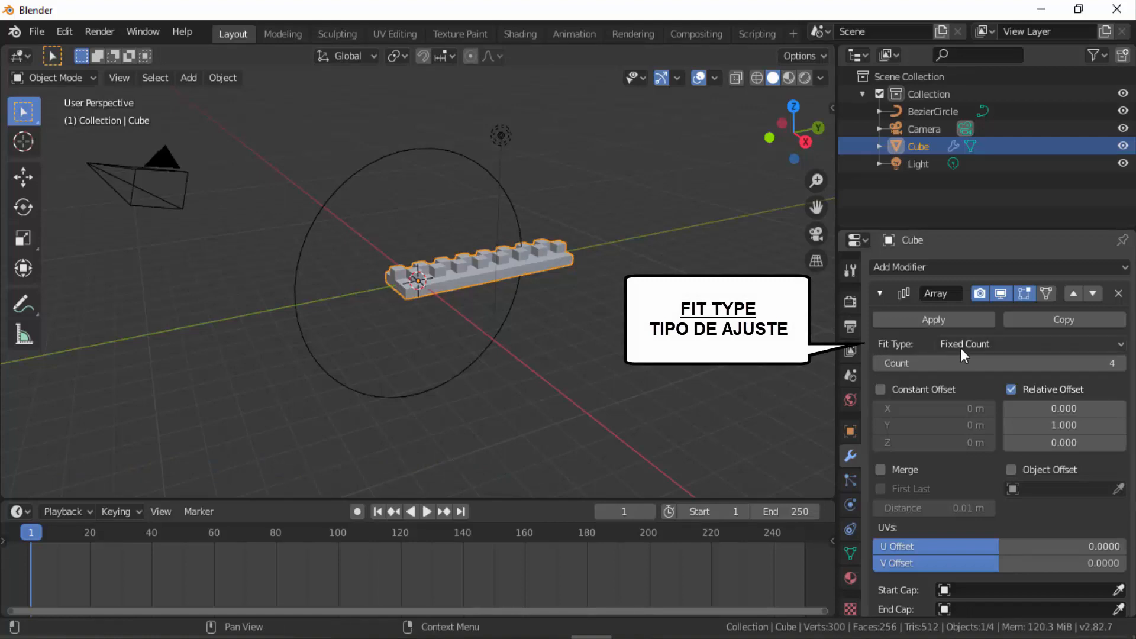
{"action": "left_click", "coordinate": [1090, 343]}
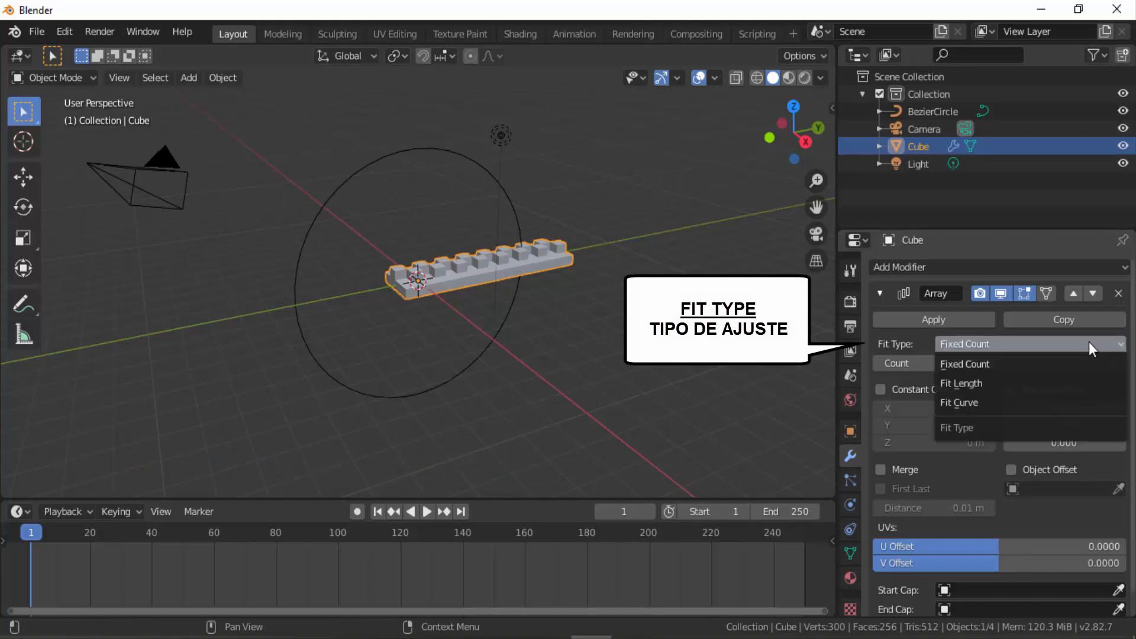
{"action": "left_click", "coordinate": [978, 402]}
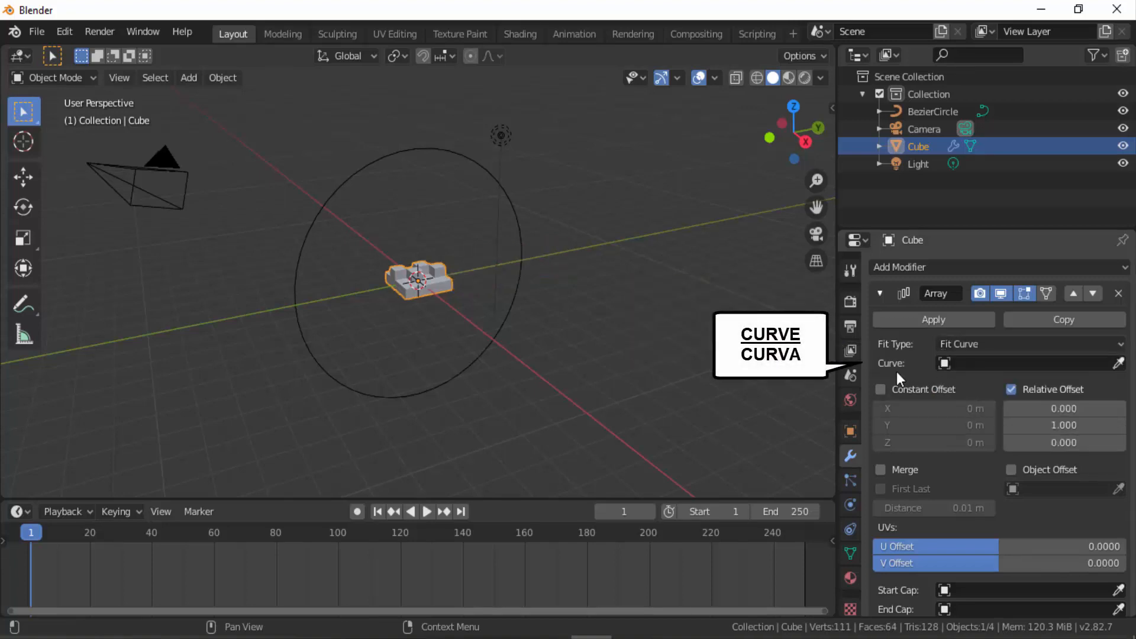
{"action": "left_click", "coordinate": [1001, 365]}
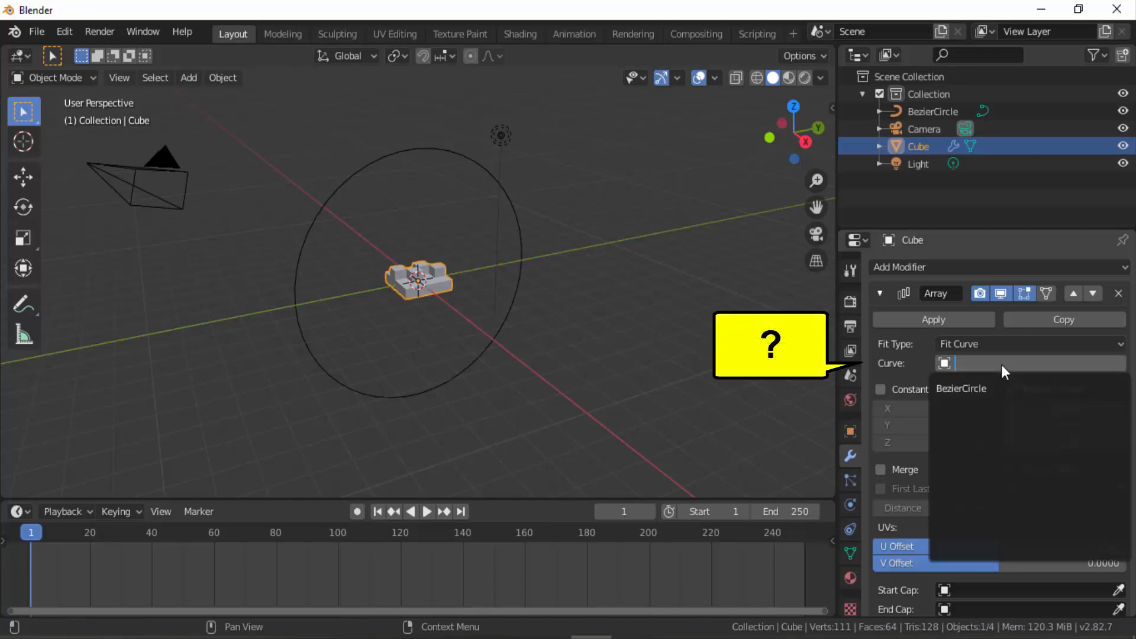
{"action": "left_click", "coordinate": [906, 365]}
{"action": "left_click", "coordinate": [1118, 363]}
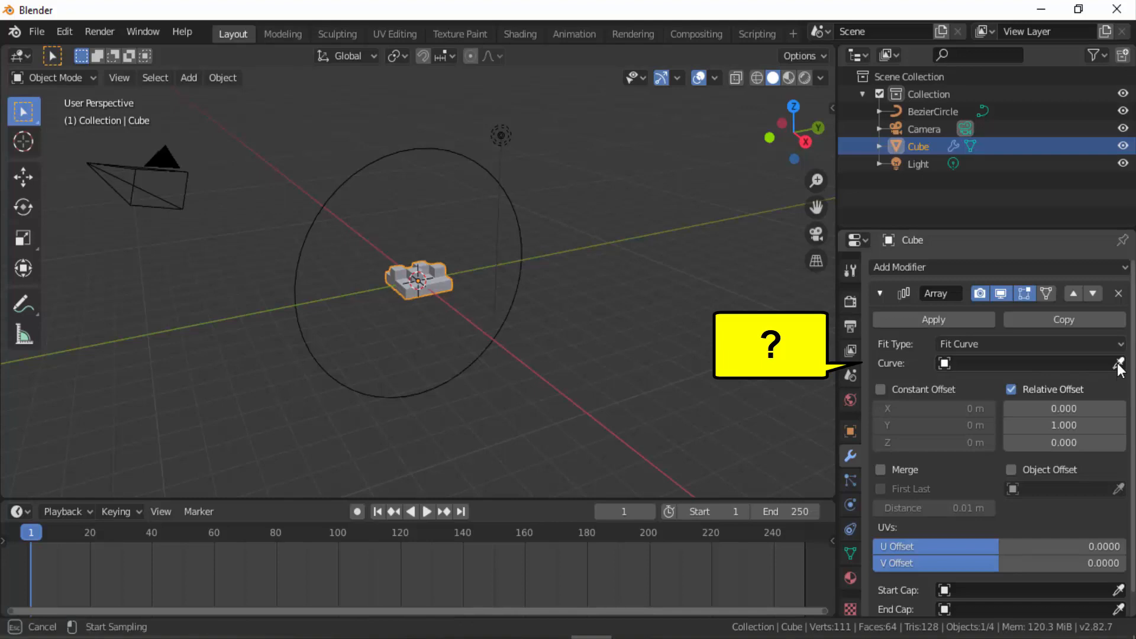
{"action": "left_click", "coordinate": [409, 147]}
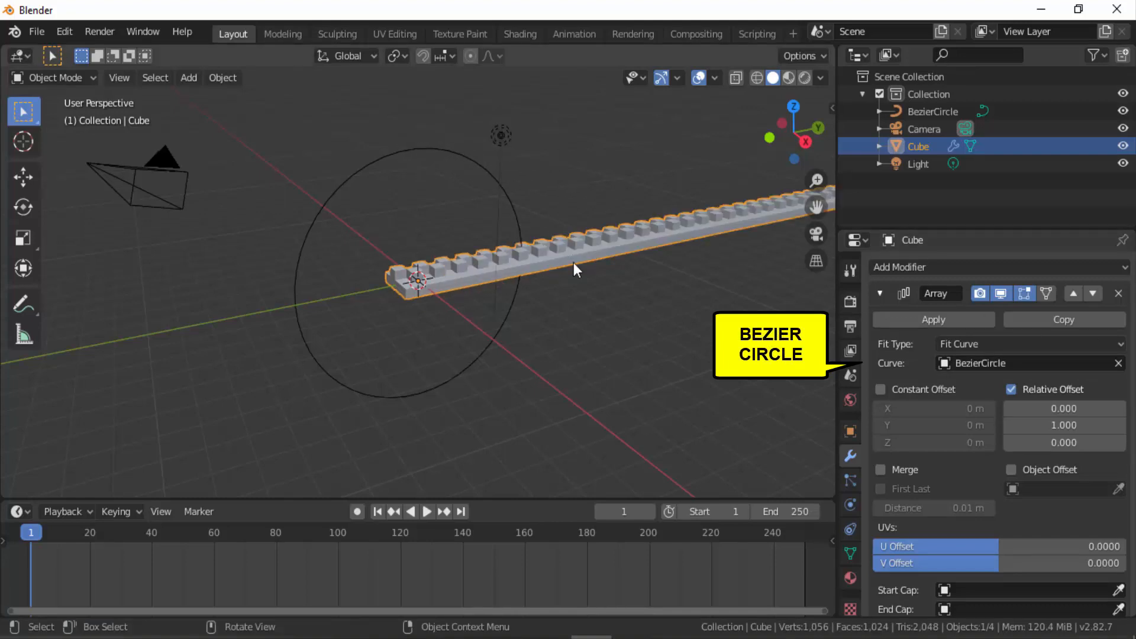
{"action": "scroll", "coordinate": [542, 290], "scroll_direction": "down", "scroll_amount": 3}
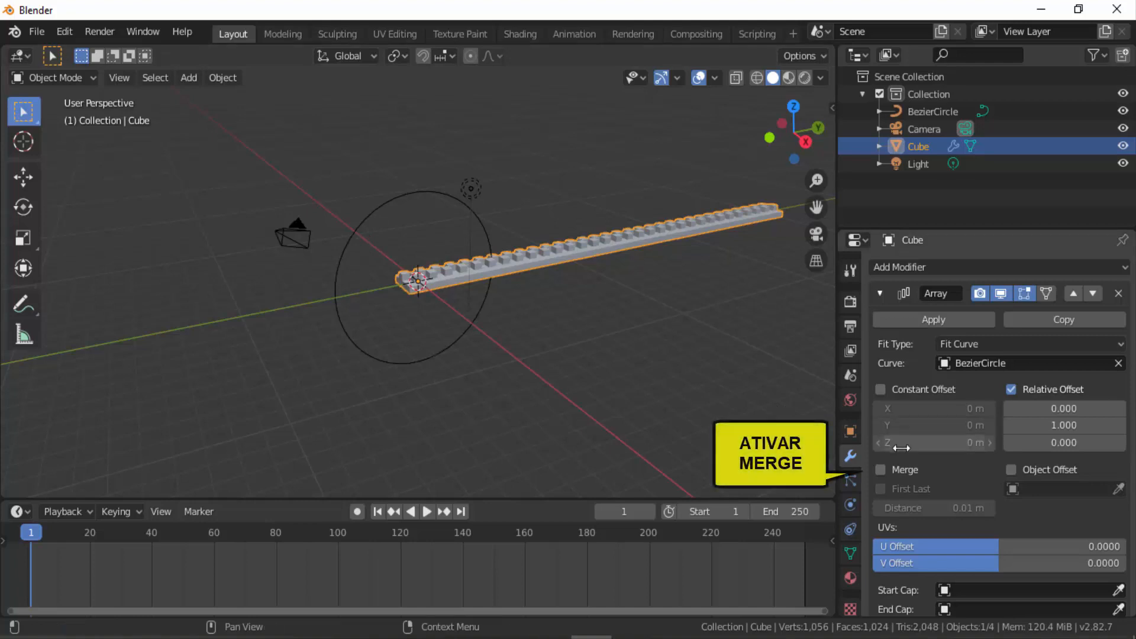
Enable Merge and First Last on the Array modifier and set the merge distance to 0.0001 m.
{"action": "left_click", "coordinate": [881, 469]}
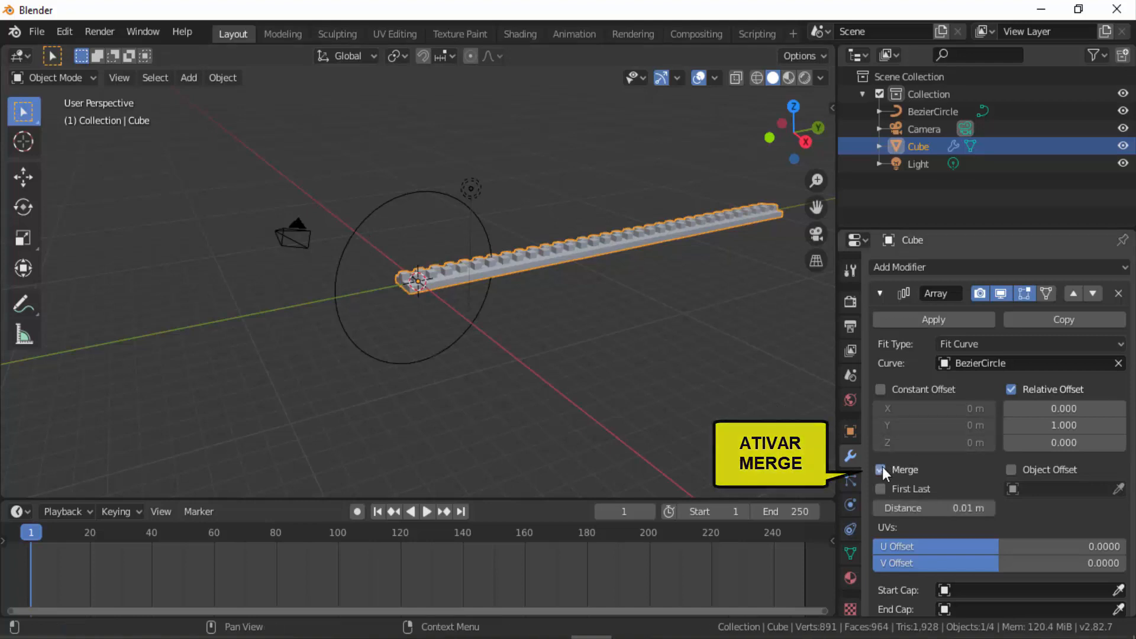
{"action": "left_click", "coordinate": [882, 488]}
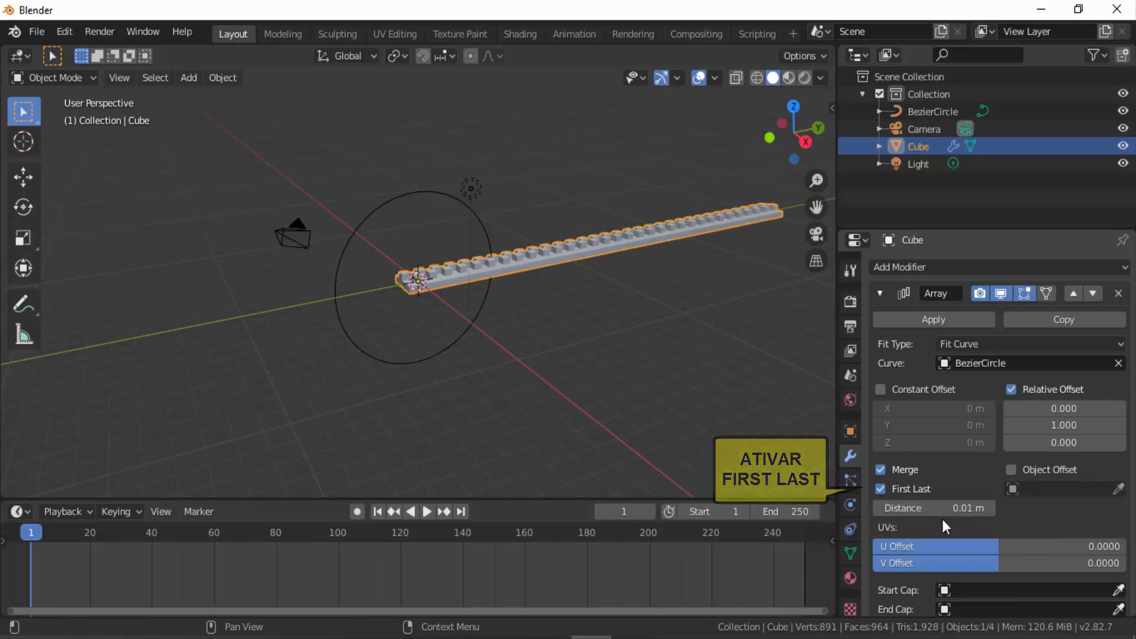
{"action": "double_click", "coordinate": [914, 508]}
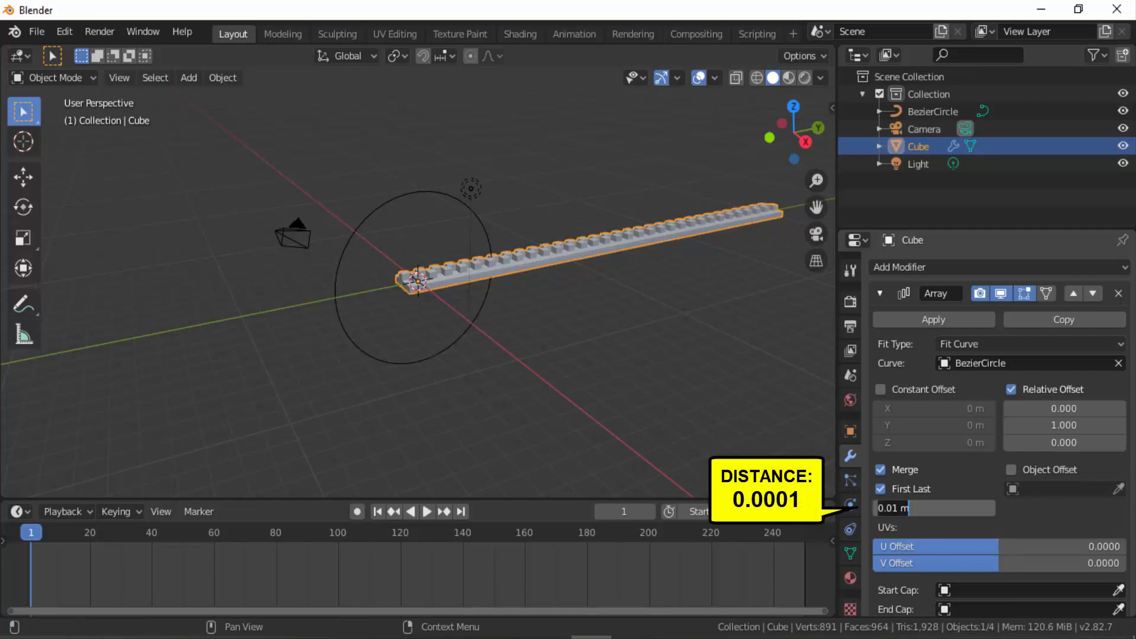
{"action": "key", "text": "ctrl+a"}
{"action": "type", "text": "0.0001"}
{"action": "key", "text": "Return"}
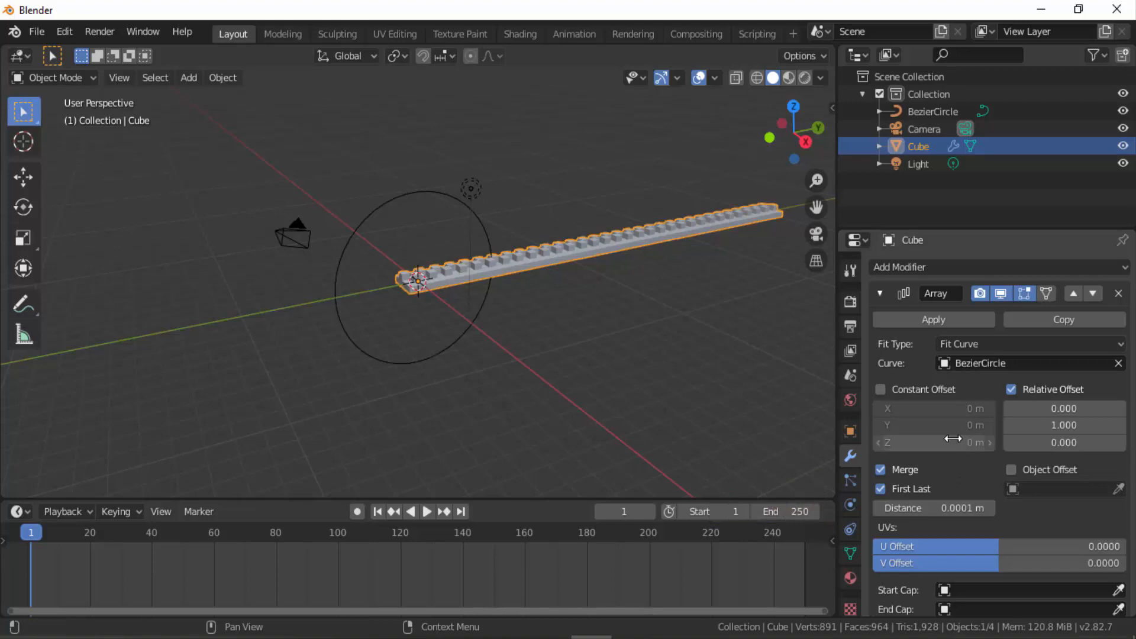
Add a Curve modifier to the cube and assign BezierCircle as its deforming object.
{"action": "left_click", "coordinate": [880, 293]}
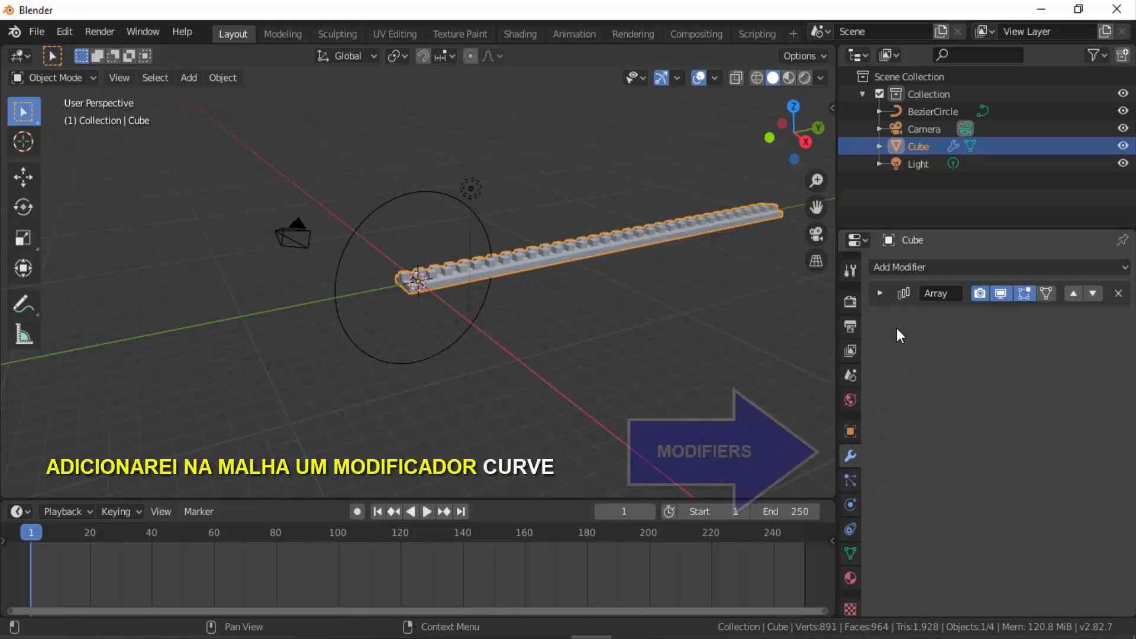
{"action": "left_click", "coordinate": [962, 274]}
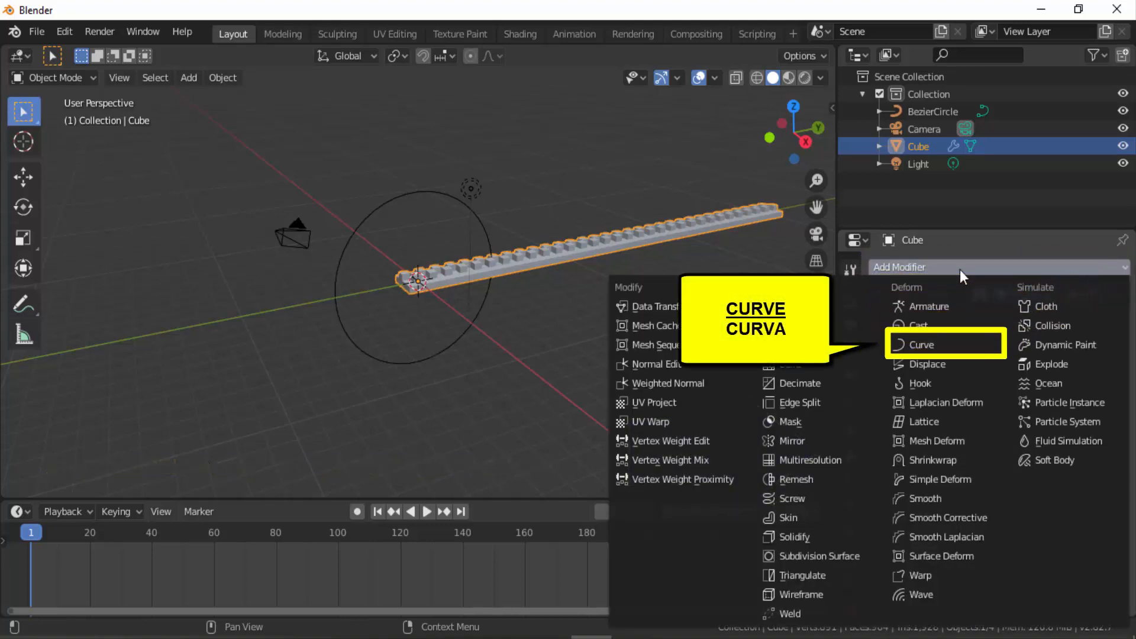
{"action": "left_click", "coordinate": [927, 343]}
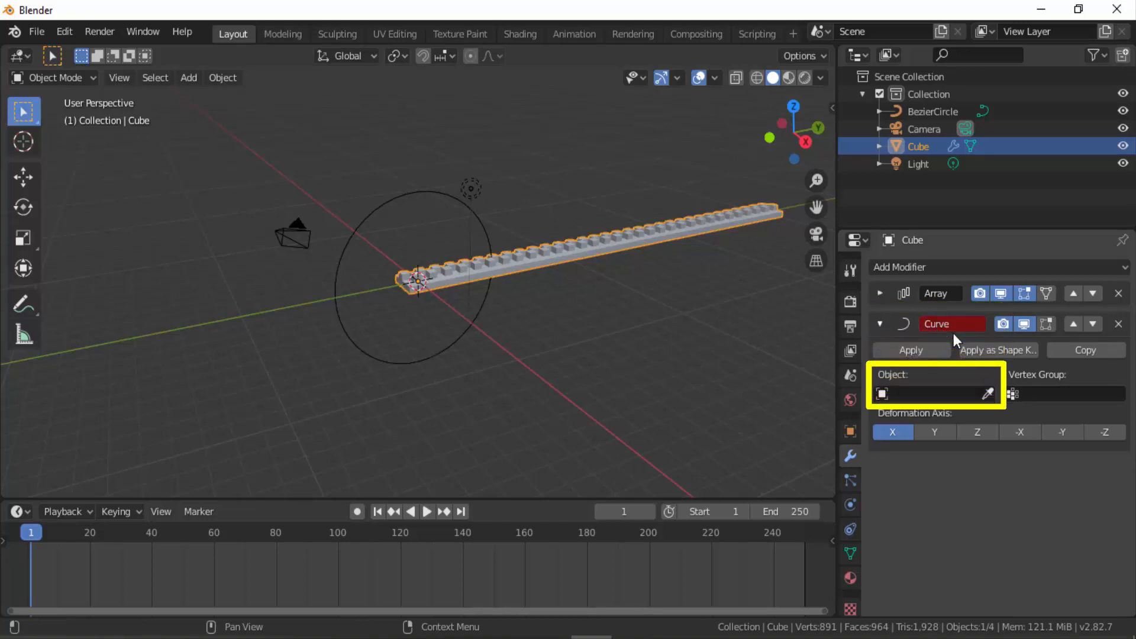
{"action": "left_click", "coordinate": [991, 394]}
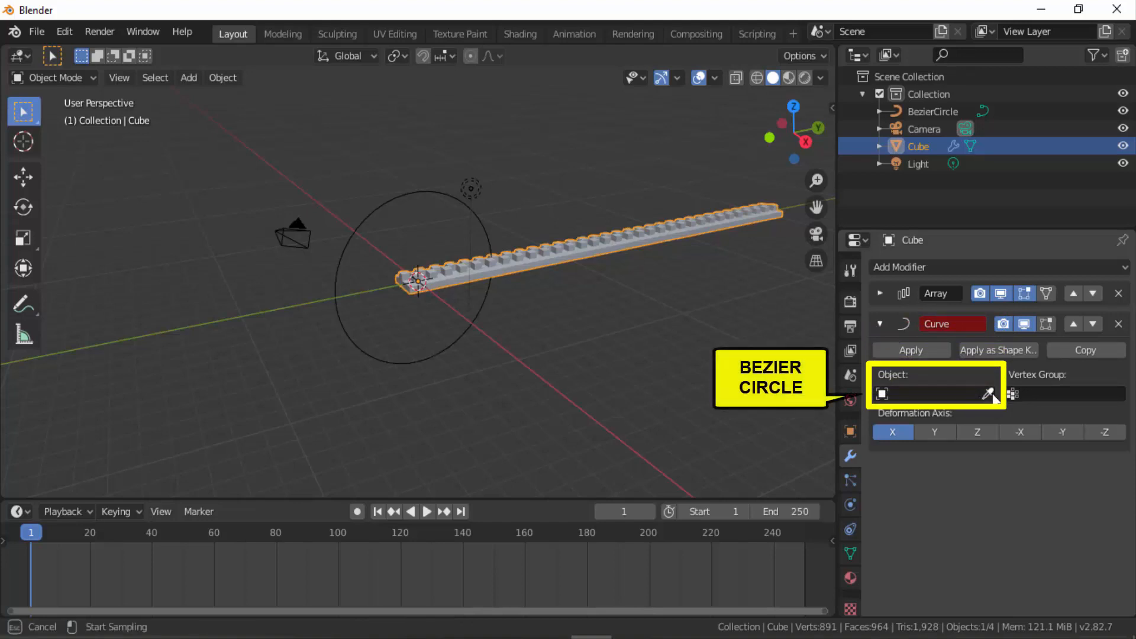
{"action": "left_click", "coordinate": [415, 192]}
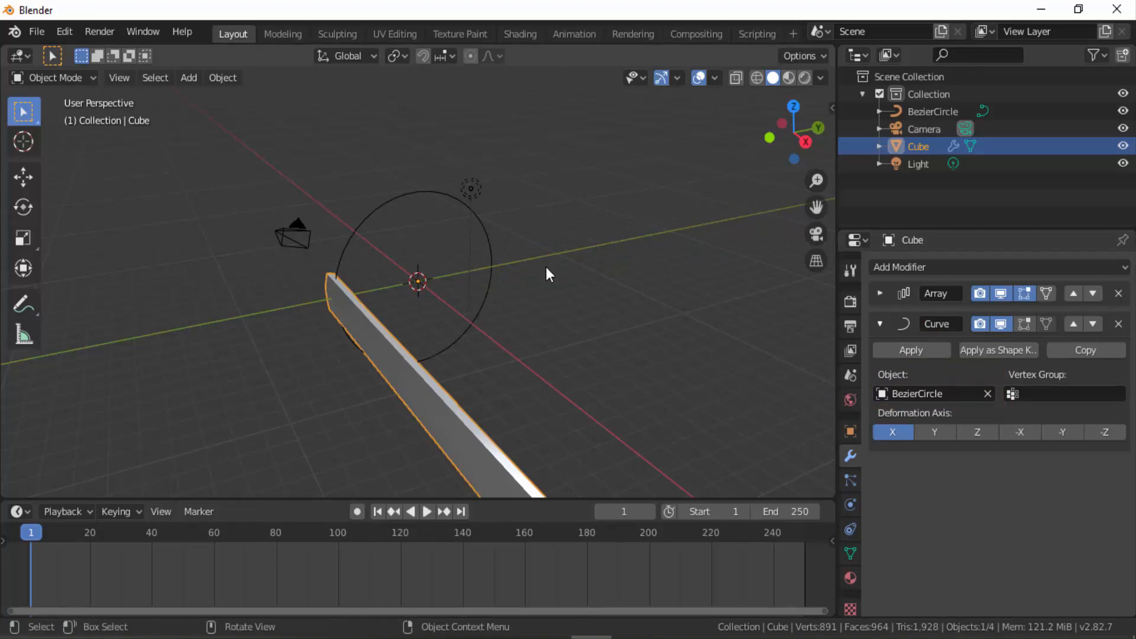
Try bending the array along the circle with the Curve modifier's deformation axis set to Y.
{"action": "scroll", "coordinate": [549, 268], "scroll_direction": "down", "scroll_amount": 4}
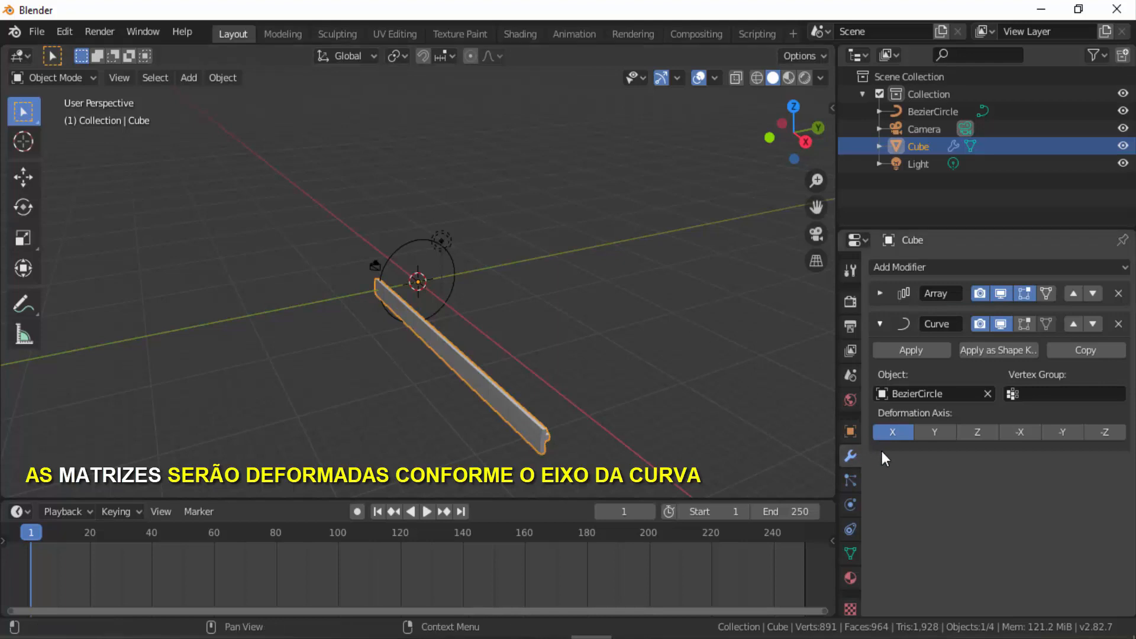
{"action": "left_click", "coordinate": [933, 434]}
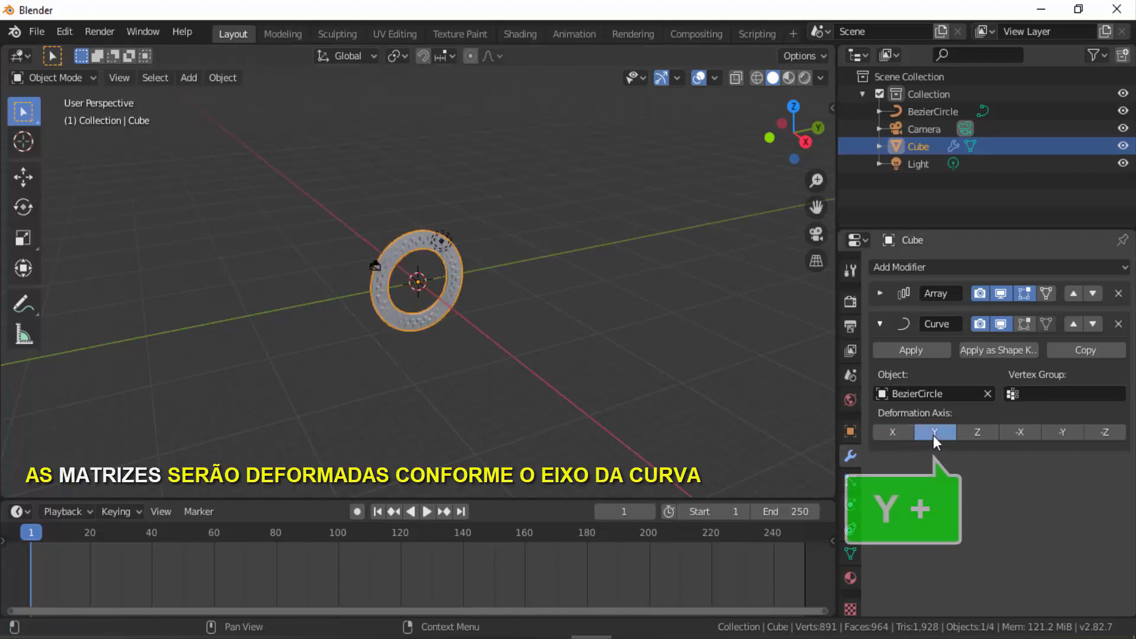
{"action": "scroll", "coordinate": [637, 345], "scroll_direction": "up", "scroll_amount": 1}
{"action": "scroll", "coordinate": [637, 345], "scroll_direction": "up", "scroll_amount": 2}
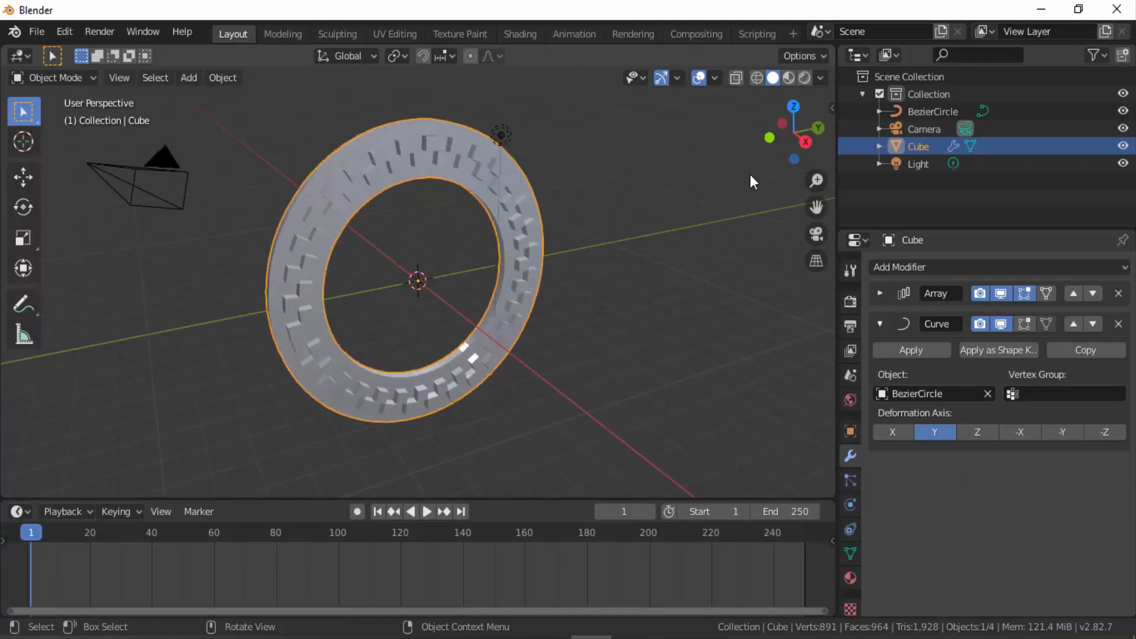
{"action": "left_click_drag", "start_coordinate": [790, 133], "coordinate": [856, 132]}
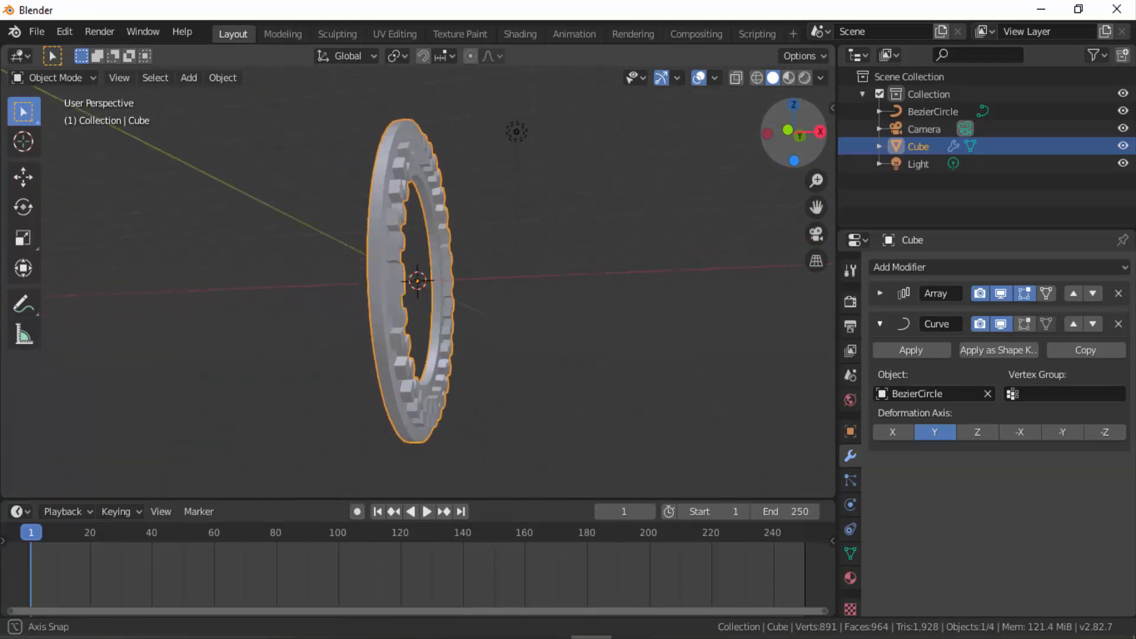
{"action": "left_click_drag", "start_coordinate": [516, 132], "coordinate": [487, 117]}
Test the Z deformation axis and set the Curve modifier's deformation axis to -Y.
{"action": "left_click", "coordinate": [977, 432]}
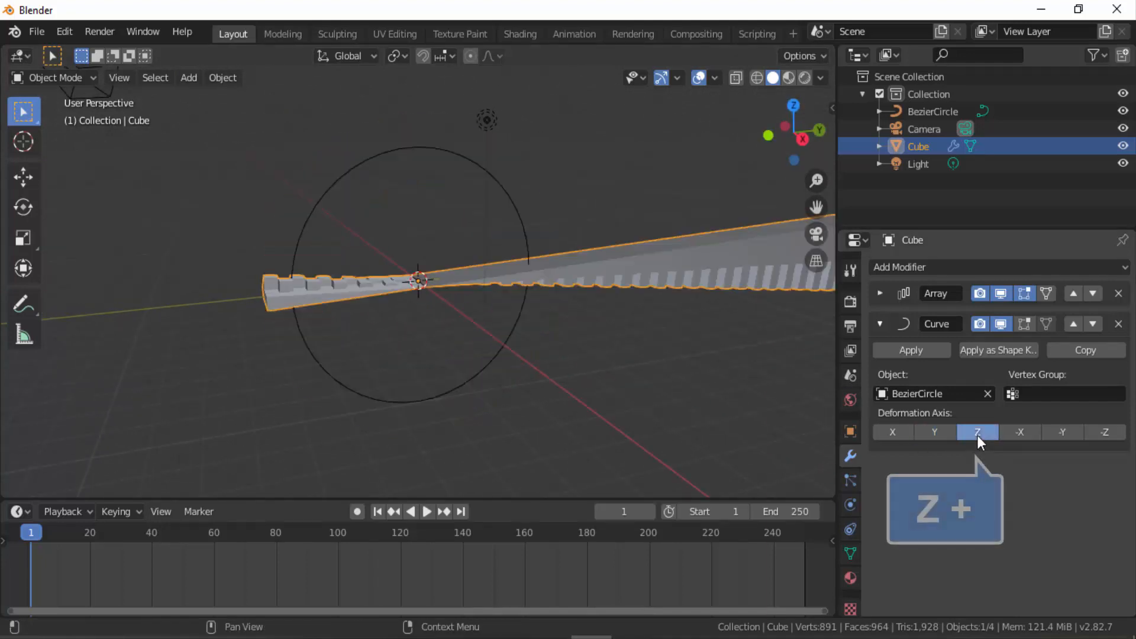
{"action": "left_click", "coordinate": [1064, 432]}
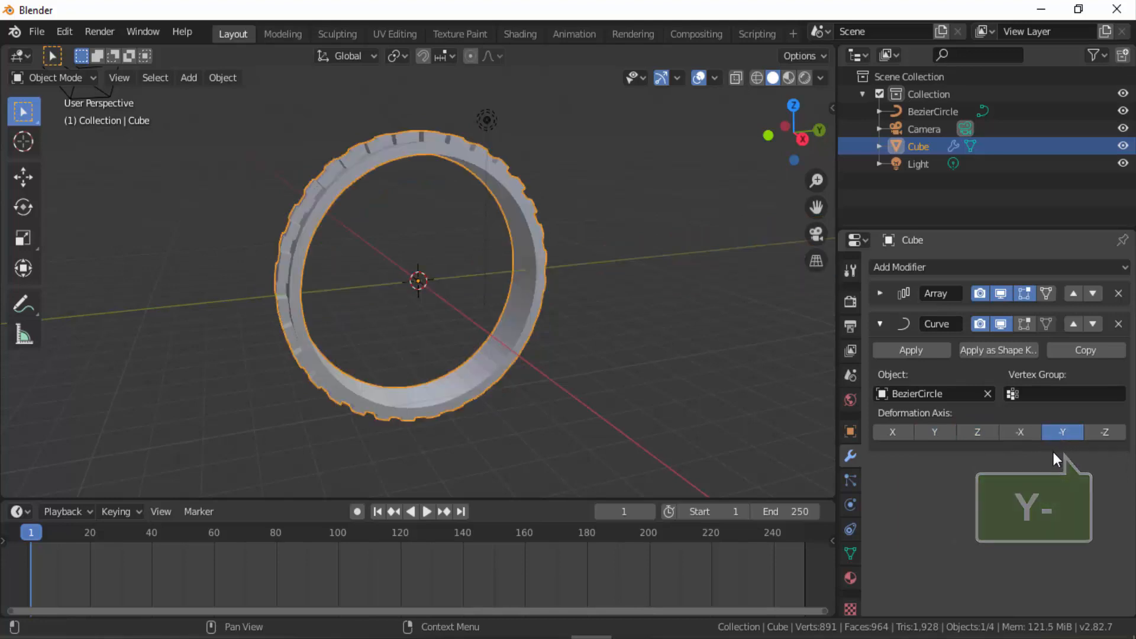
{"action": "mouse_move", "coordinate": [779, 154]}
{"action": "left_mouse_down"}
{"action": "mouse_move", "coordinate": [858, 151]}
{"action": "mouse_move", "coordinate": [887, 127]}
{"action": "left_mouse_up"}
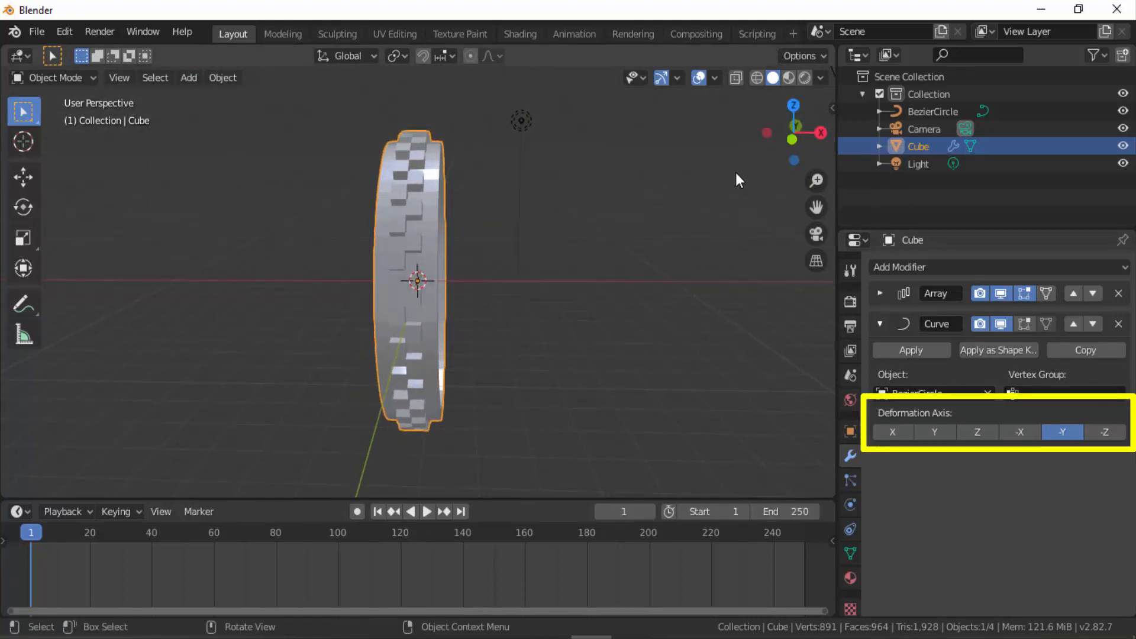
{"action": "left_click_drag", "start_coordinate": [782, 140], "coordinate": [826, 146]}
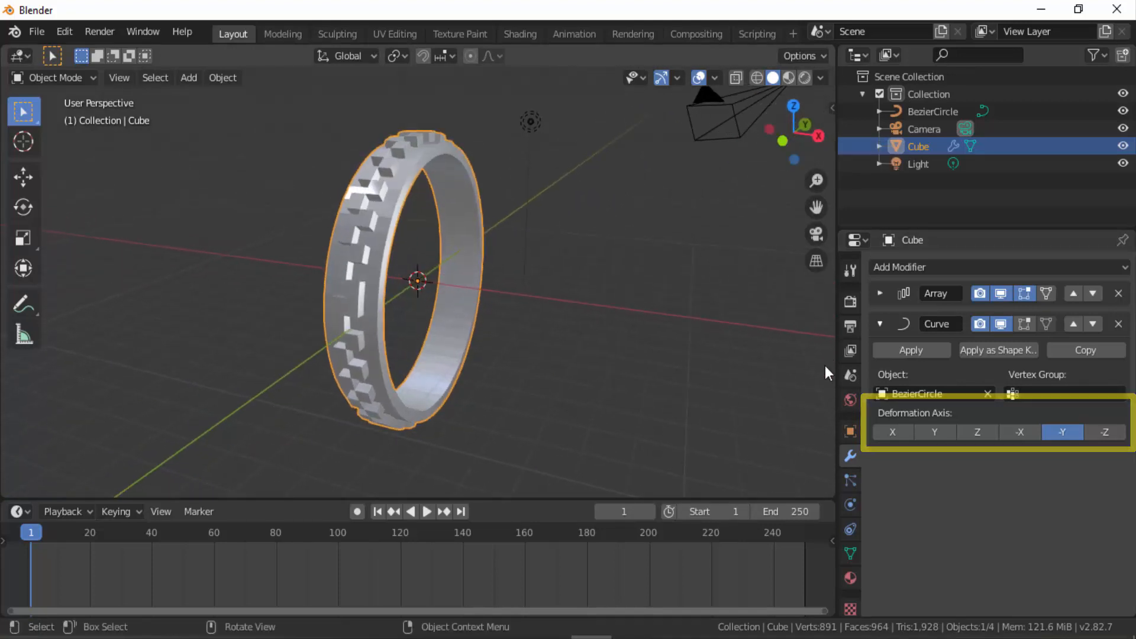
Compare the X, Y, Z and -X deformation axes on the Curve modifier and return it to -Y.
{"action": "left_click", "coordinate": [893, 431]}
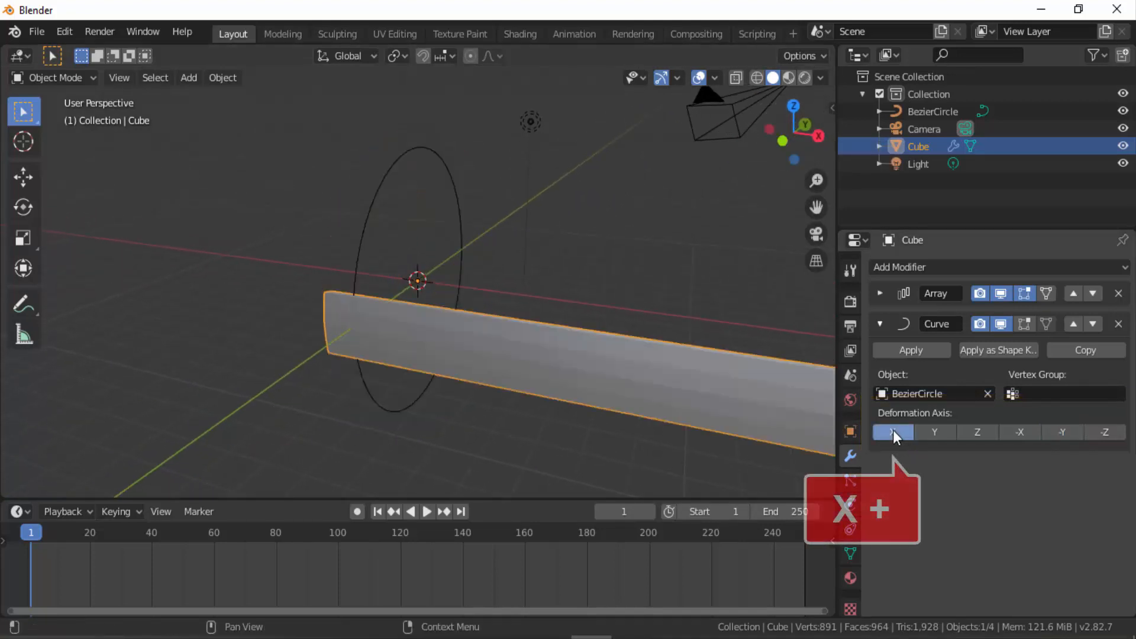
{"action": "left_click", "coordinate": [927, 432]}
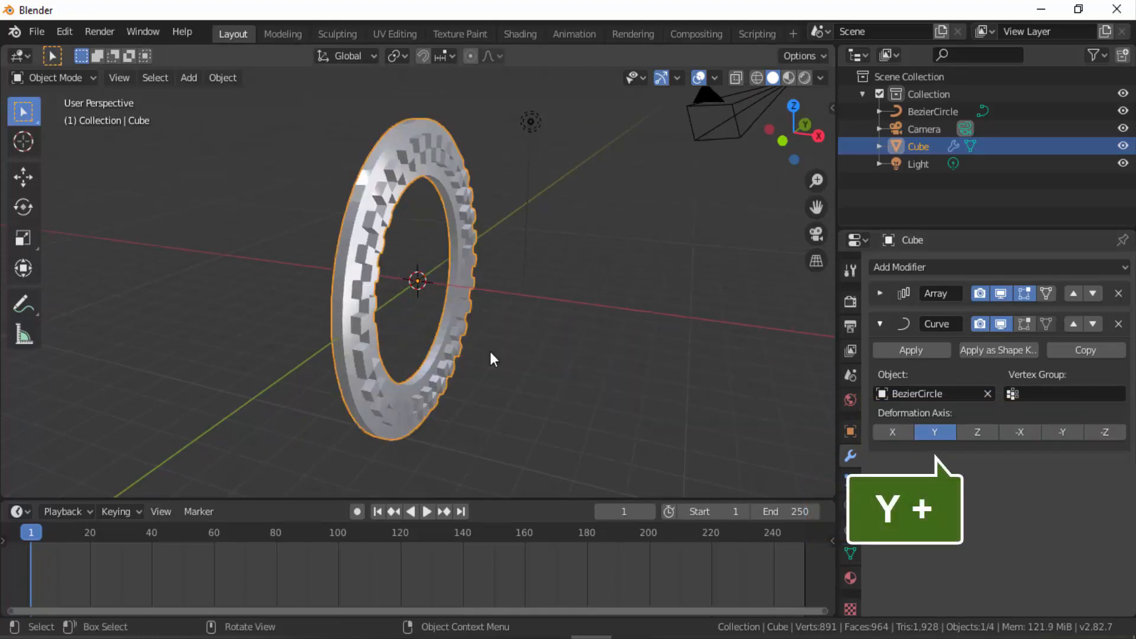
{"action": "left_click", "coordinate": [976, 432]}
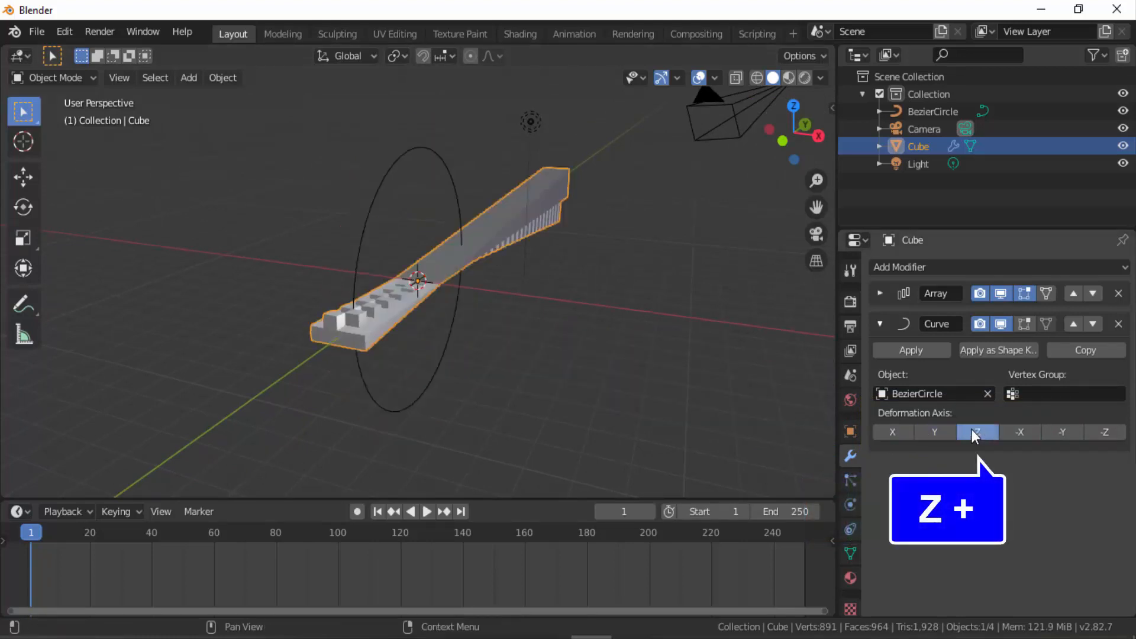
{"action": "left_click", "coordinate": [1019, 433]}
{"action": "left_click", "coordinate": [1063, 432]}
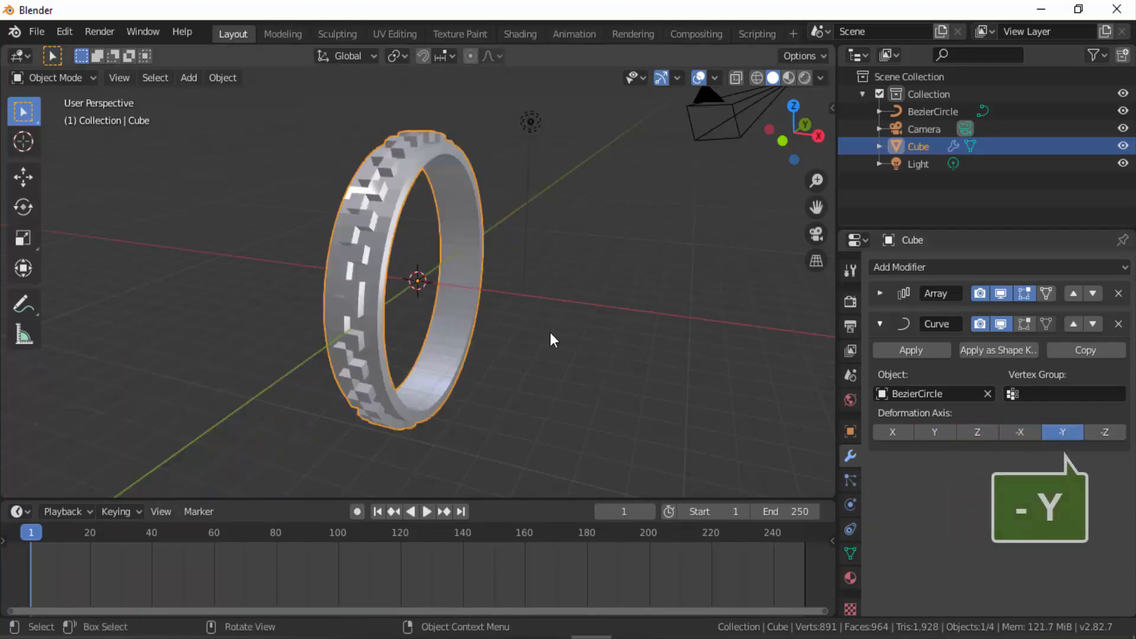
Rotate the ring mesh 180 degrees about the global Y axis.
{"action": "left_click_drag", "start_coordinate": [780, 149], "coordinate": [706, 138]}
{"action": "scroll", "coordinate": [442, 201], "scroll_direction": "up", "scroll_amount": 1}
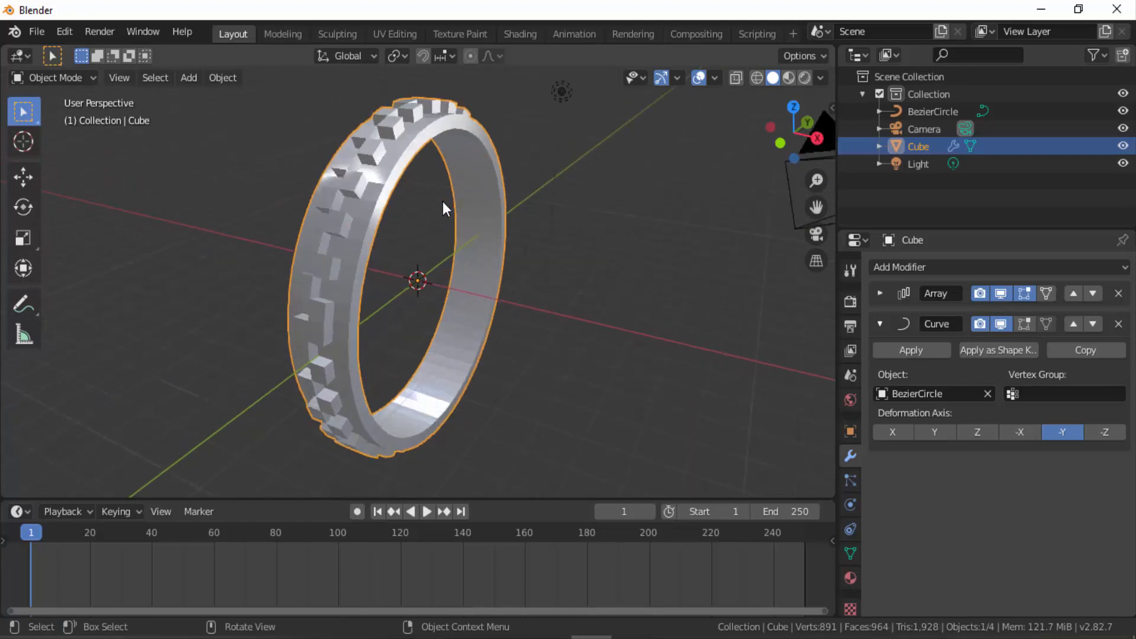
{"action": "scroll", "coordinate": [442, 202], "scroll_direction": "up", "scroll_amount": 1}
{"action": "scroll", "coordinate": [346, 170], "scroll_direction": "down", "scroll_amount": 2}
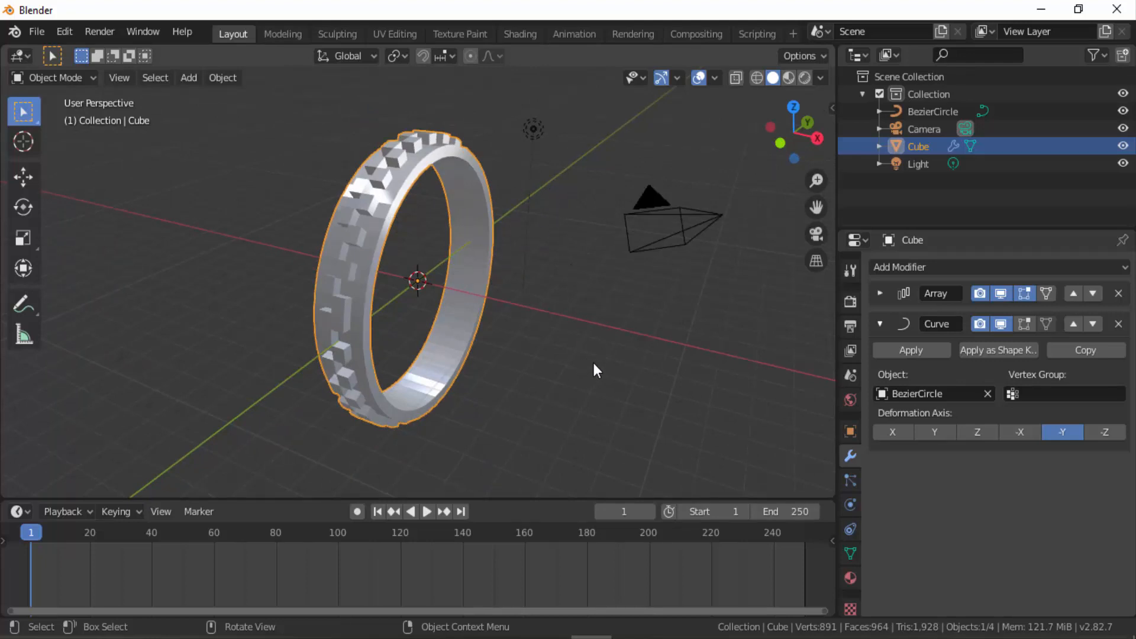
{"action": "key", "text": "r"}
{"action": "key", "text": "y"}
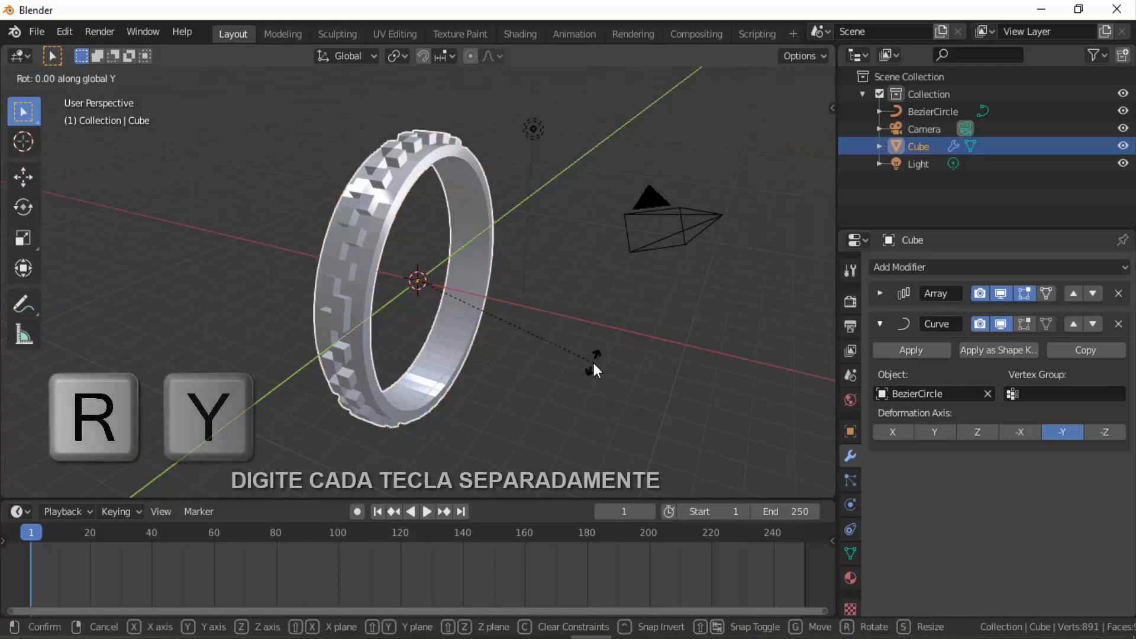
{"action": "key", "text": "1"}
{"action": "key", "text": "8"}
{"action": "key", "text": "0"}
{"action": "key", "text": "Return"}
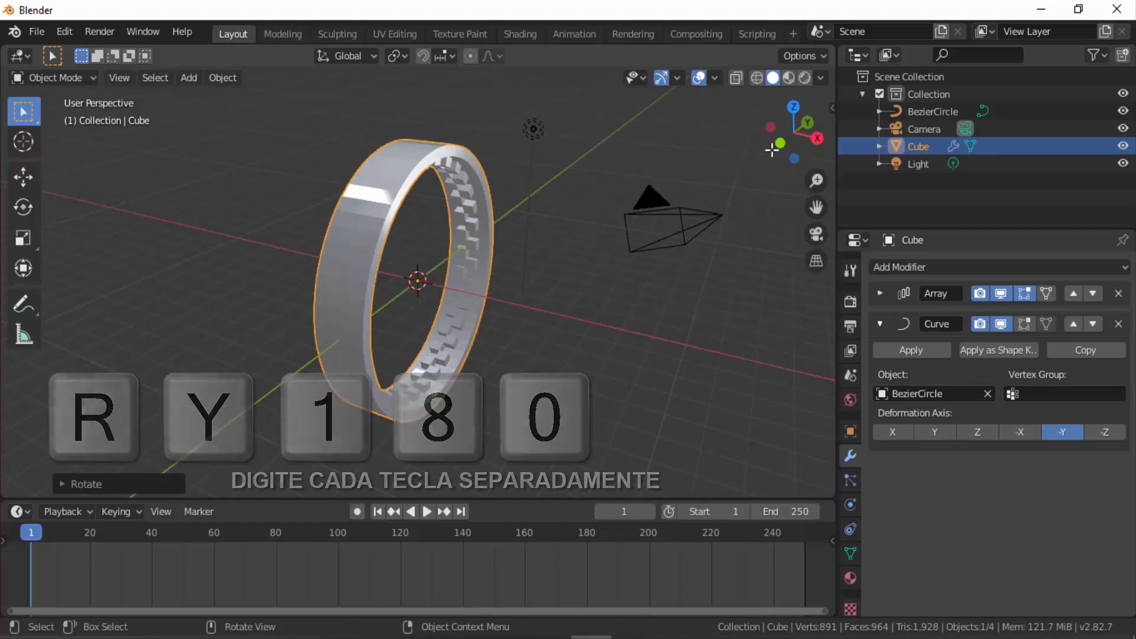
Change the viewport's MatCap to the matte red sphere.
{"action": "left_click_drag", "start_coordinate": [790, 130], "coordinate": [712, 240]}
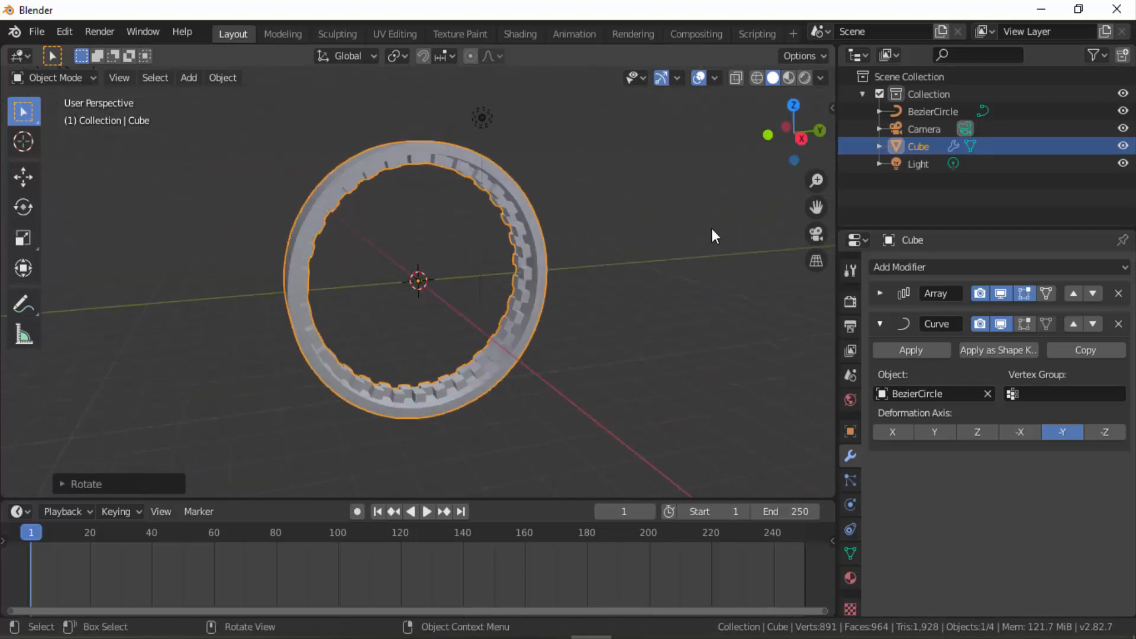
{"action": "left_click", "coordinate": [821, 78]}
{"action": "left_click", "coordinate": [822, 209]}
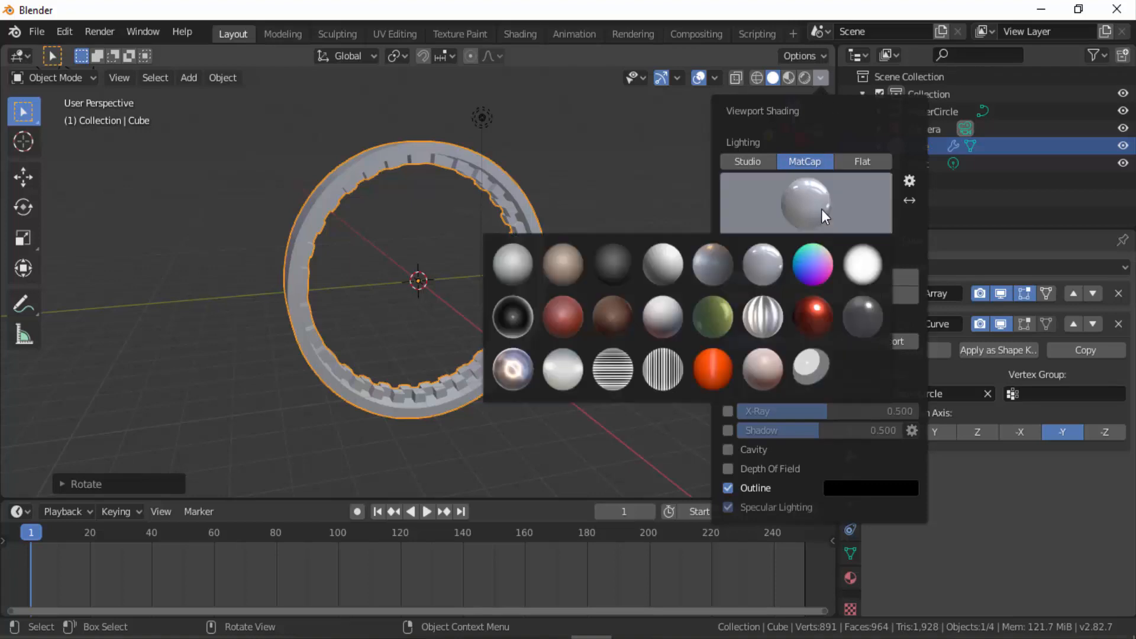
{"action": "left_click", "coordinate": [573, 315]}
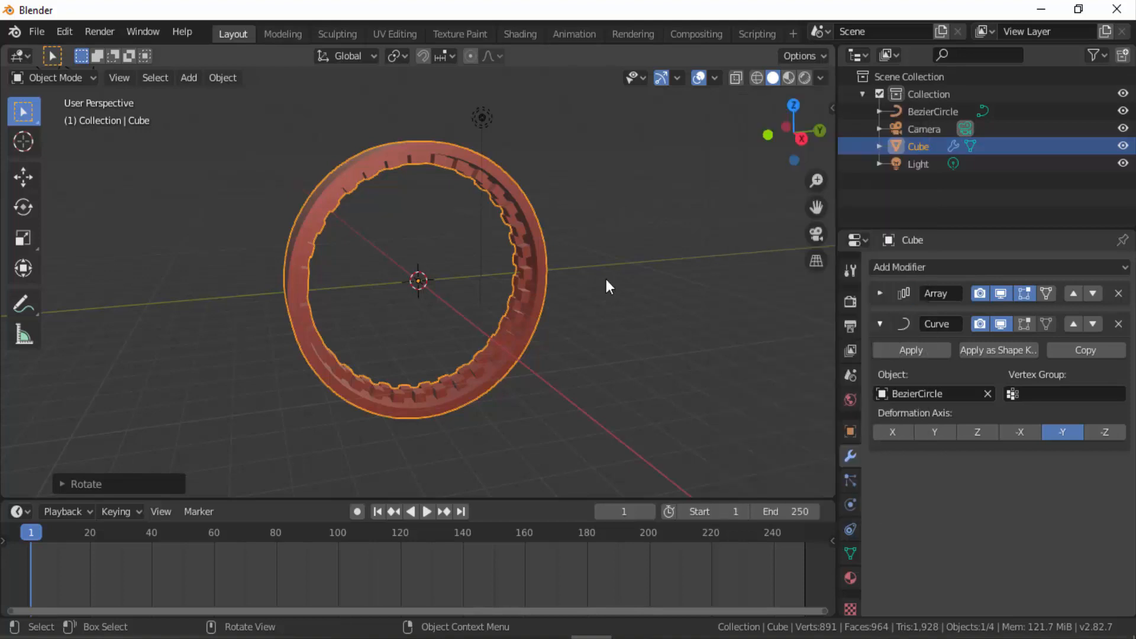
Flip the ring mesh back by rotating it another 180 degrees about the global Y axis.
{"action": "key", "text": "r"}
{"action": "key", "text": "y"}
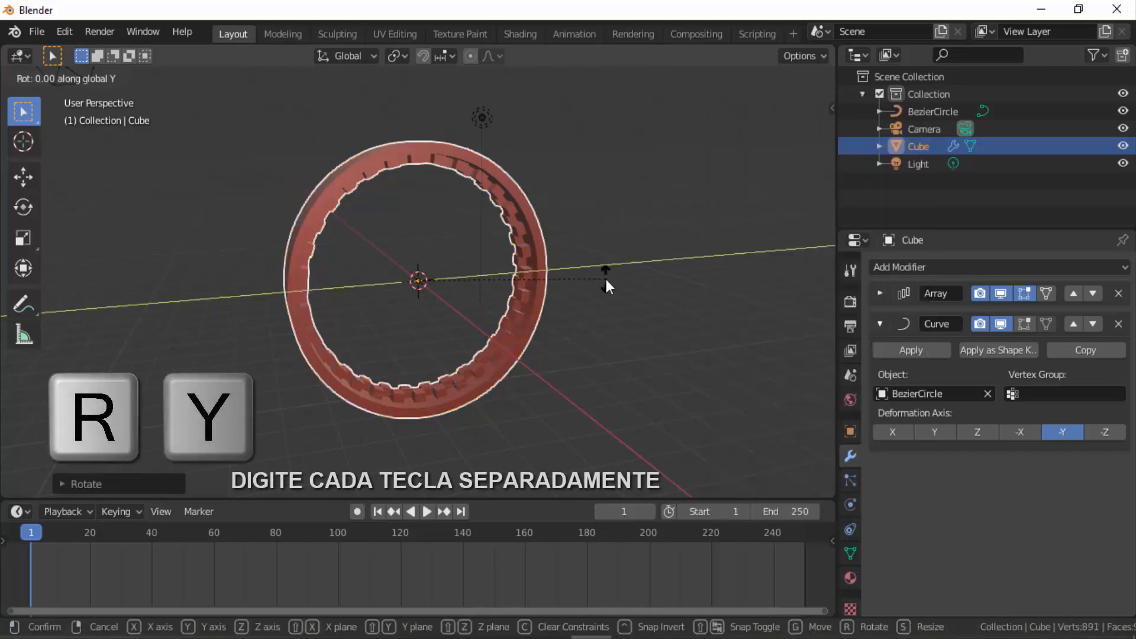
{"action": "key", "text": "1"}
{"action": "key", "text": "8"}
{"action": "key", "text": "0"}
{"action": "left_click", "coordinate": [605, 275]}
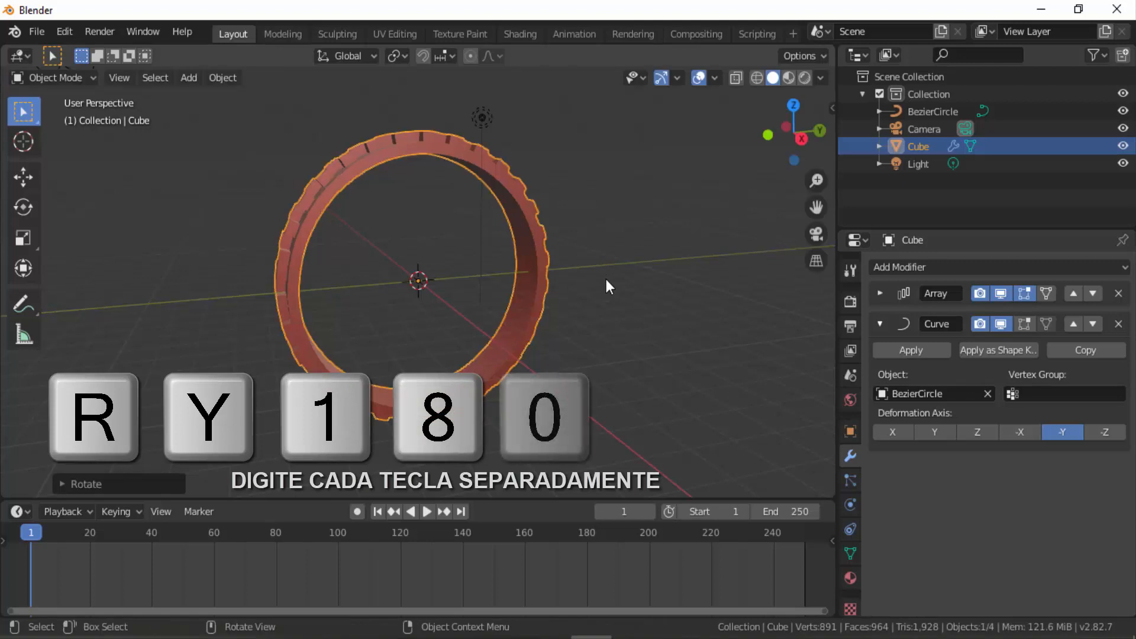
{"action": "left_click_drag", "start_coordinate": [769, 139], "coordinate": [780, 274]}
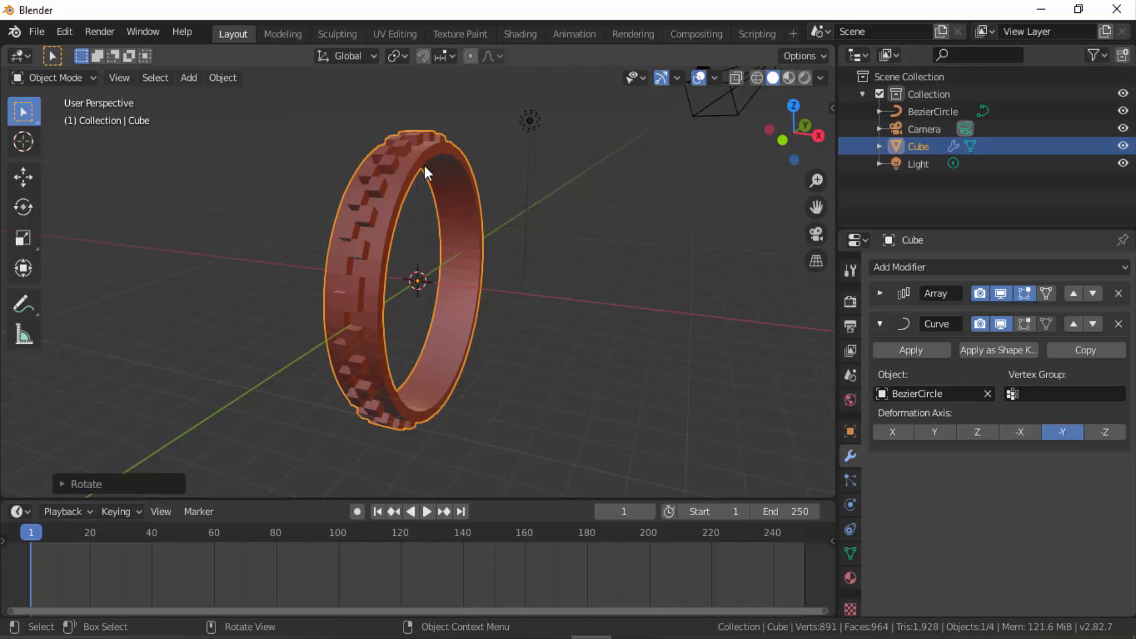
Spread the chain pieces apart around the circle by setting the array's relative Y offset to 1.500.
{"action": "left_click", "coordinate": [880, 293]}
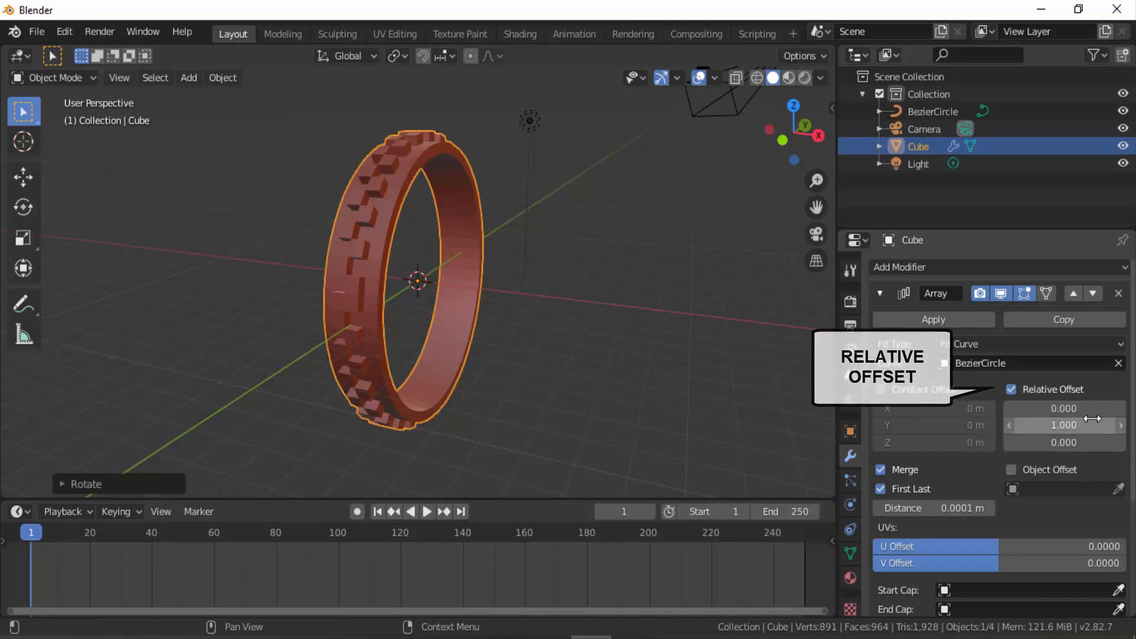
{"action": "left_click", "coordinate": [1121, 425]}
{"action": "left_click", "coordinate": [1121, 426]}
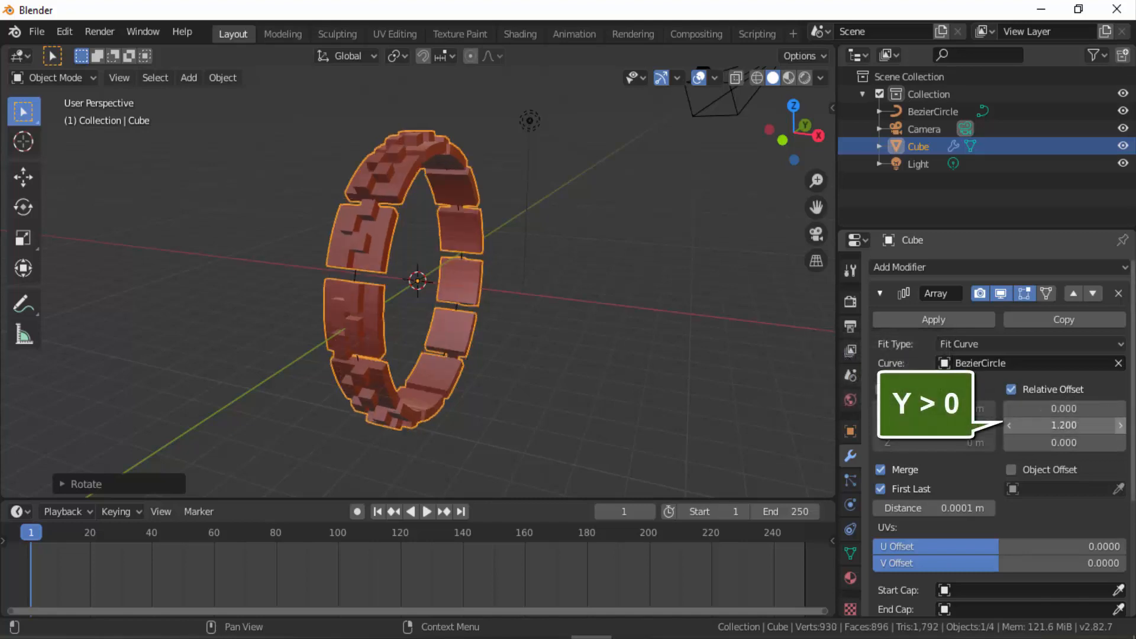
{"action": "left_click", "coordinate": [1120, 426]}
{"action": "left_click", "coordinate": [1121, 426]}
{"action": "left_click", "coordinate": [1121, 426]}
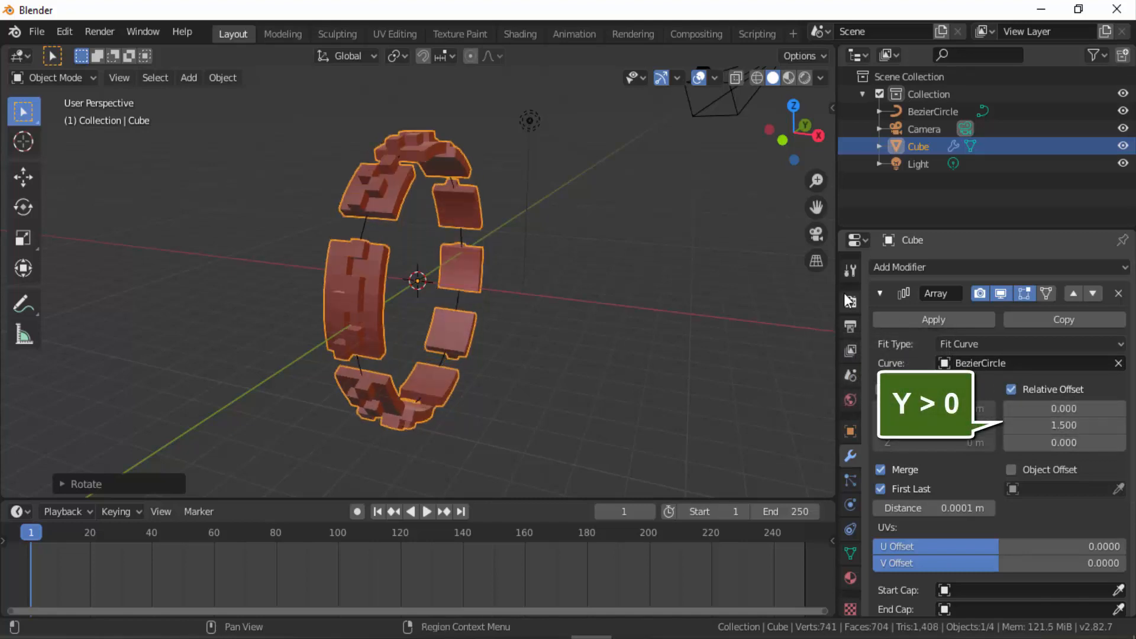
Close the gaps between the chain pieces by setting the array's relative Y offset to 1.000.
{"action": "left_click_drag", "start_coordinate": [772, 139], "coordinate": [679, 155]}
{"action": "left_click_drag", "start_coordinate": [1043, 432], "coordinate": [1013, 432]}
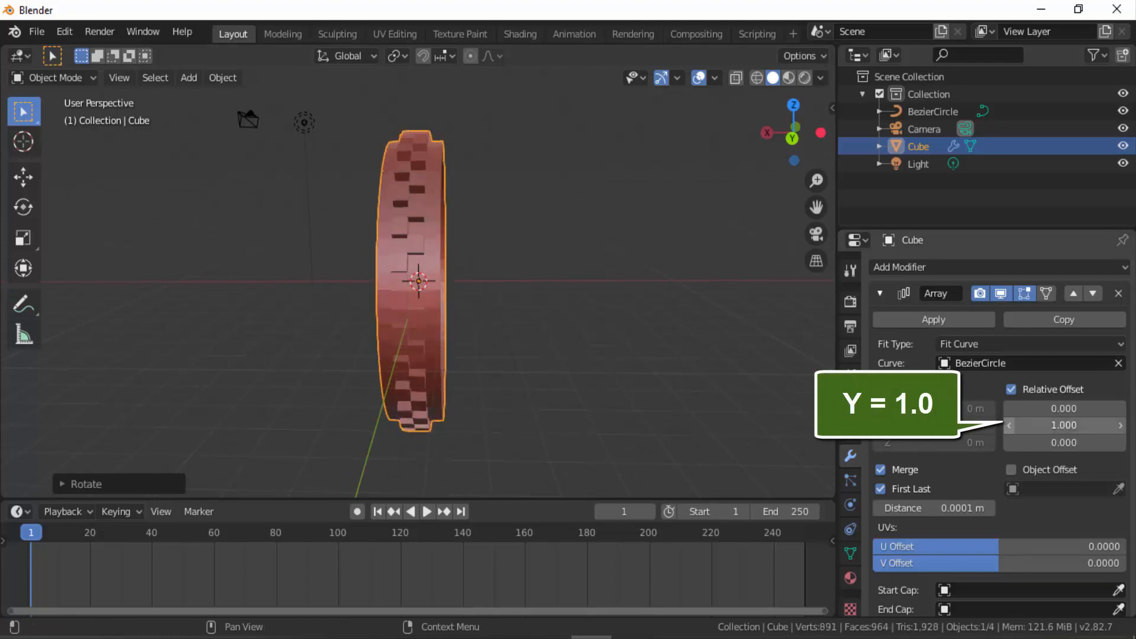
Switch the viewport to LookDev material preview shading with the ring seen at an angle.
{"action": "left_click_drag", "start_coordinate": [793, 145], "coordinate": [613, 233]}
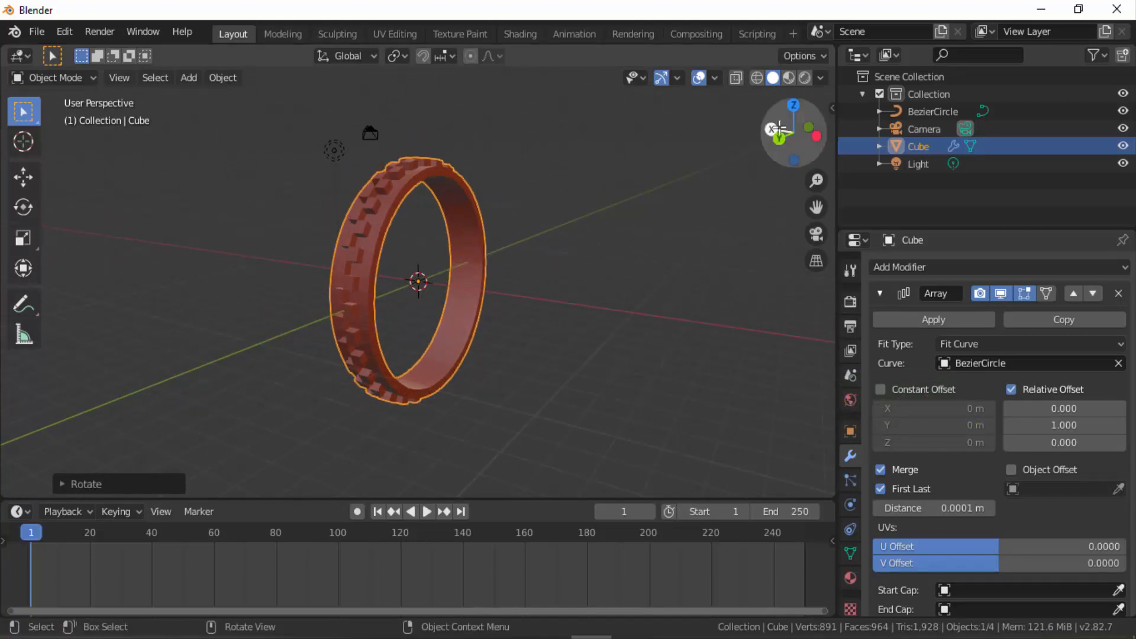
{"action": "left_click", "coordinate": [789, 77]}
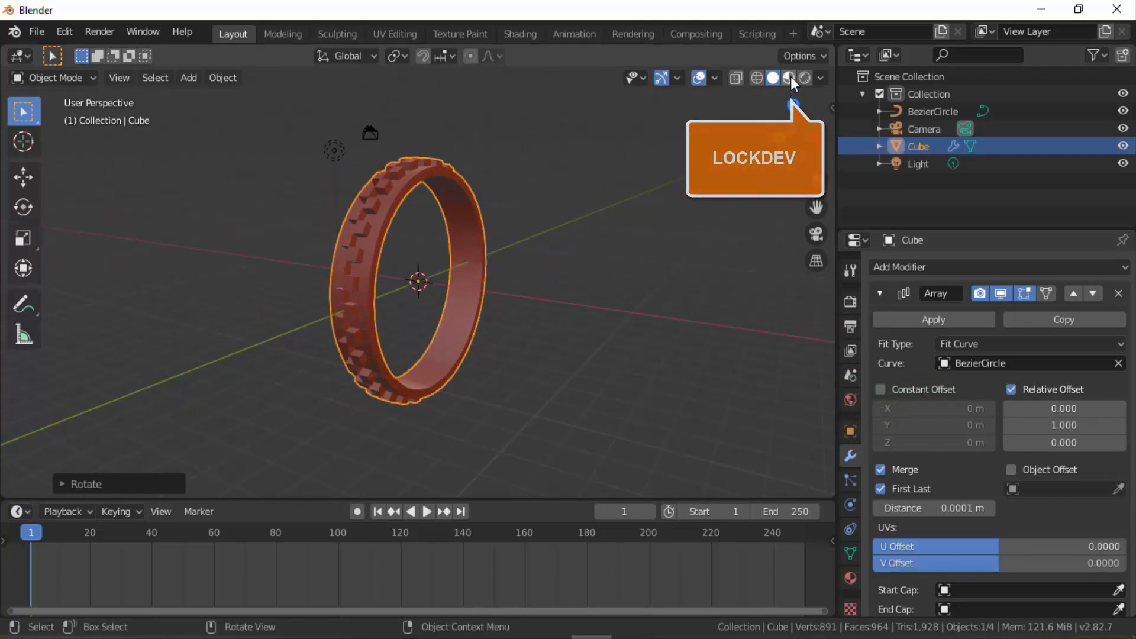
{"action": "scroll", "coordinate": [485, 197], "scroll_direction": "up", "scroll_amount": 2}
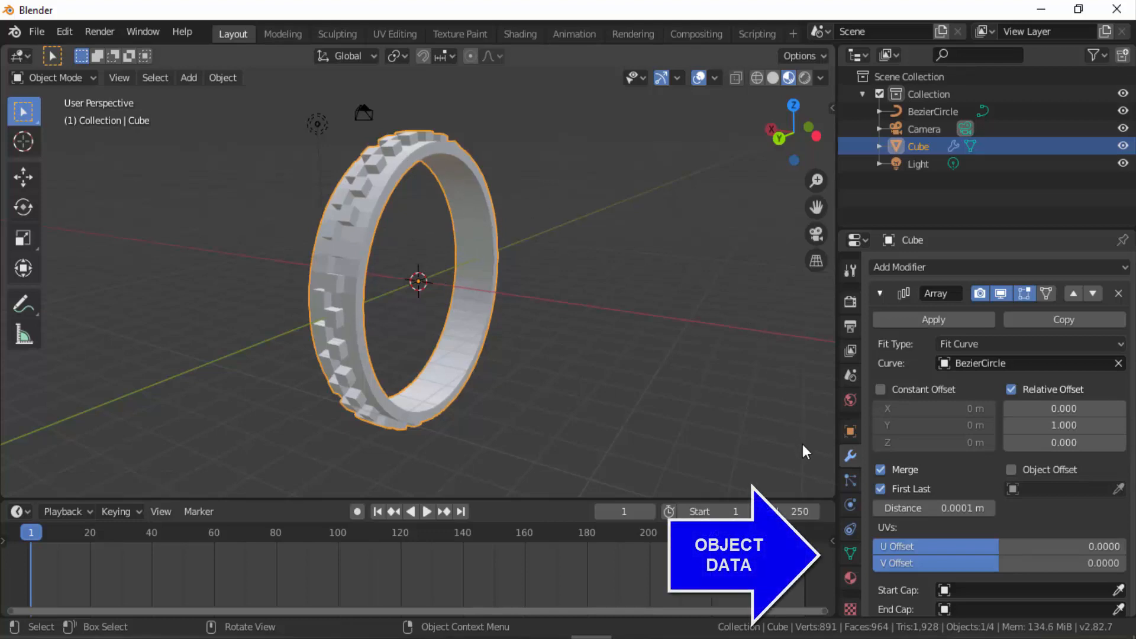
Enable Auto Smooth for the normals of the ring's mesh.
{"action": "left_click", "coordinate": [851, 554]}
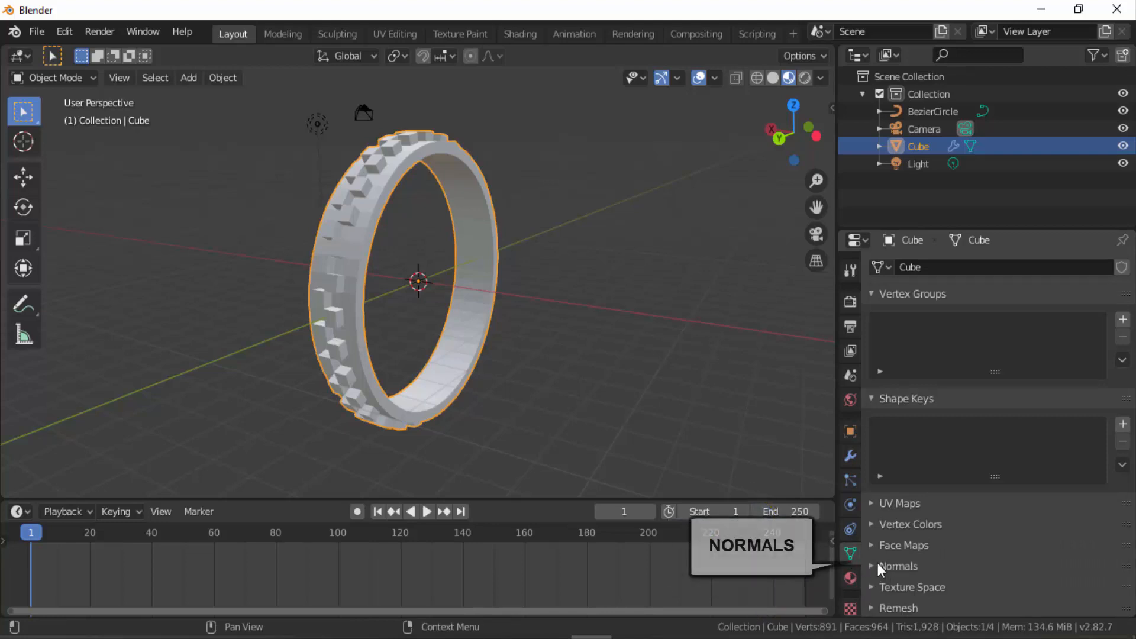
{"action": "left_click", "coordinate": [871, 565]}
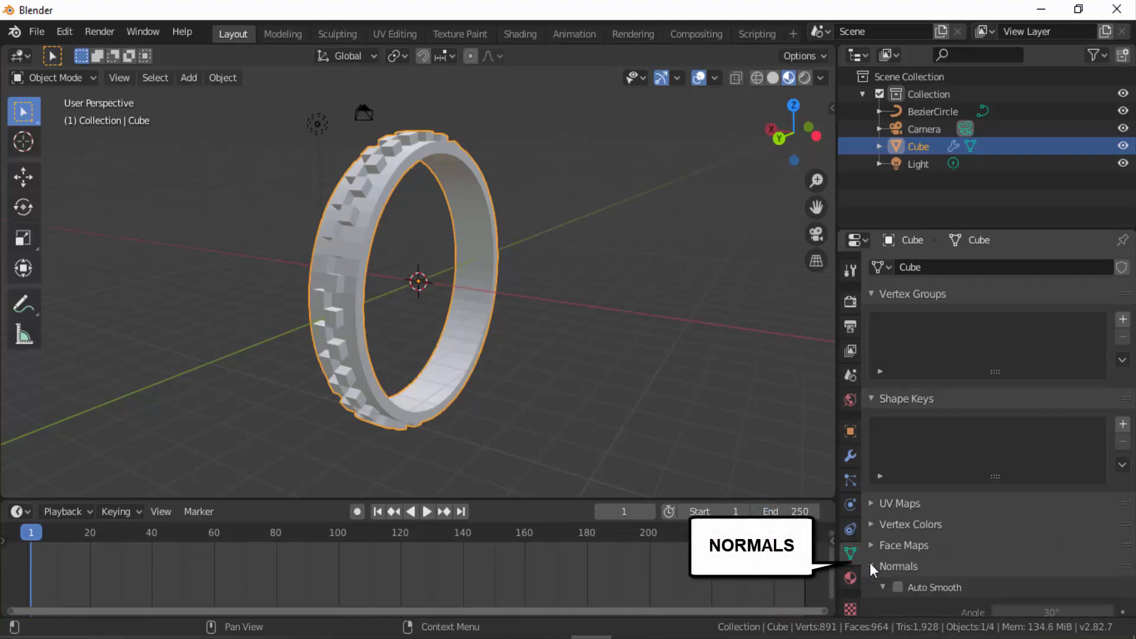
{"action": "left_click", "coordinate": [902, 587]}
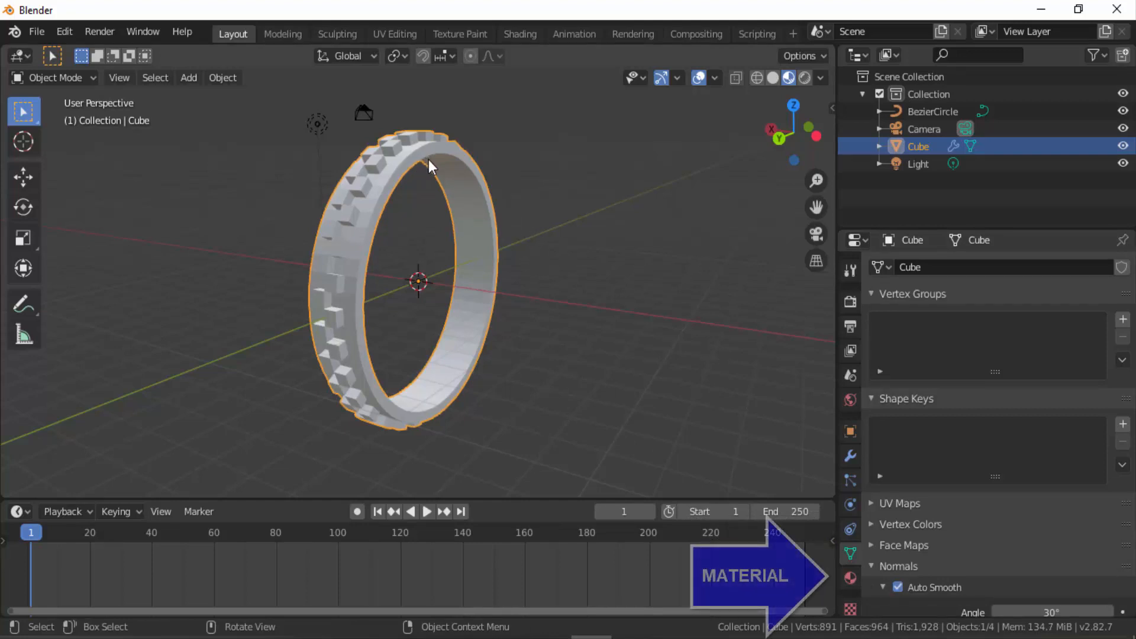
Change the base color of the ring's existing material to orange.
{"action": "left_click", "coordinate": [852, 581]}
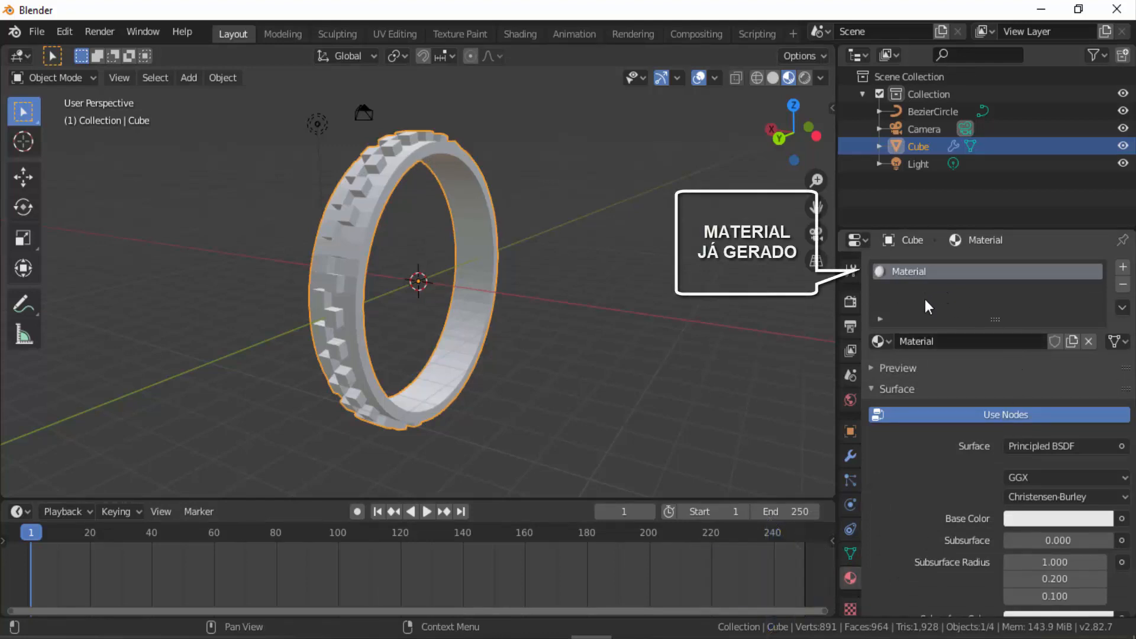
{"action": "scroll", "coordinate": [900, 493], "scroll_direction": "down", "scroll_amount": 6}
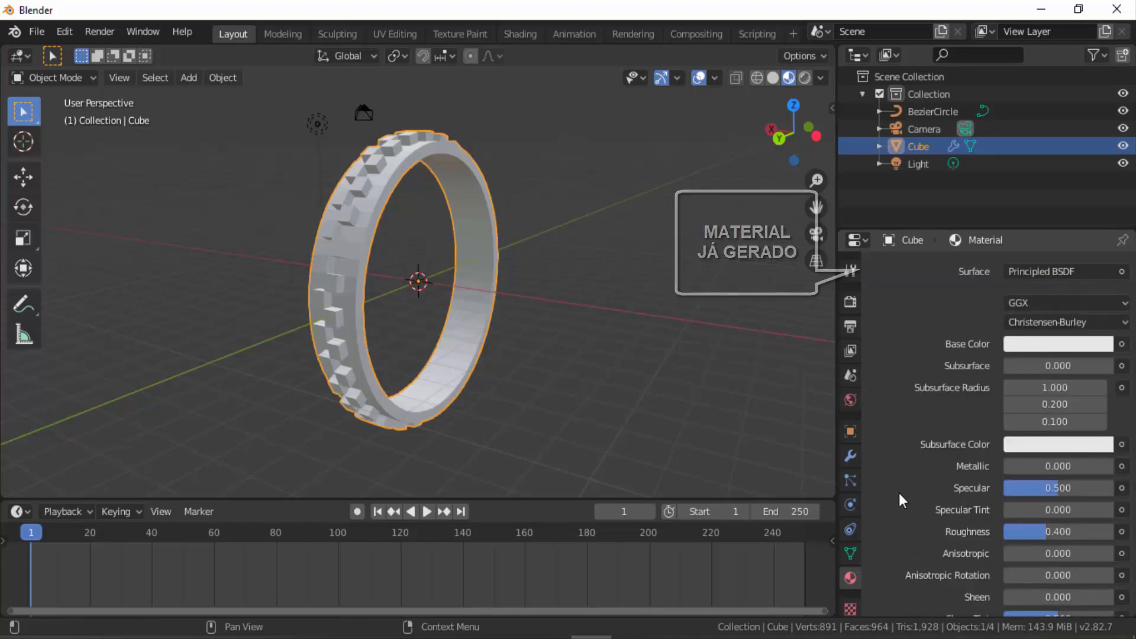
{"action": "left_click", "coordinate": [1059, 345]}
{"action": "left_click", "coordinate": [1009, 185]}
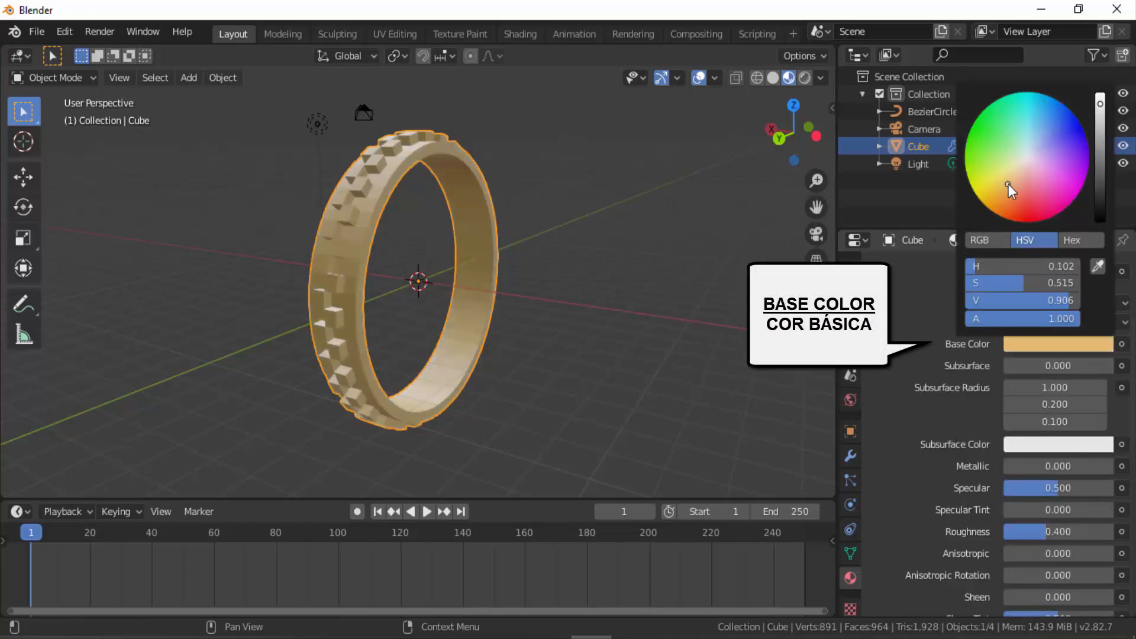
{"action": "left_click", "coordinate": [1006, 197]}
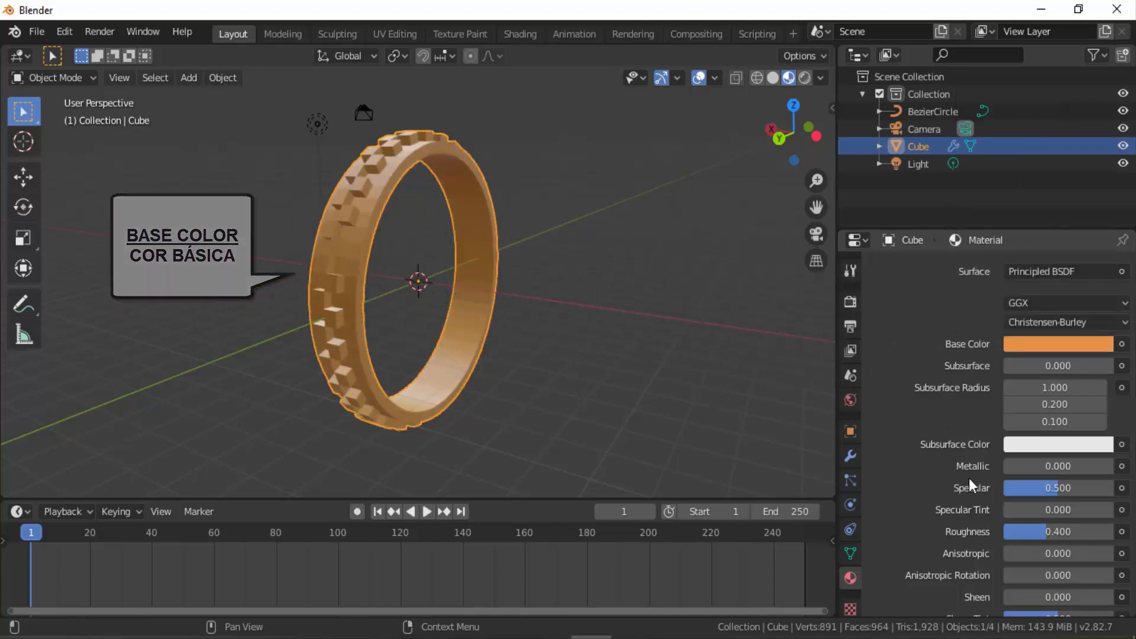
Make the ring's material polished metal by setting Metallic to 1.000 and Roughness to 0.000.
{"action": "left_click_drag", "start_coordinate": [1037, 466], "coordinate": [1113, 466]}
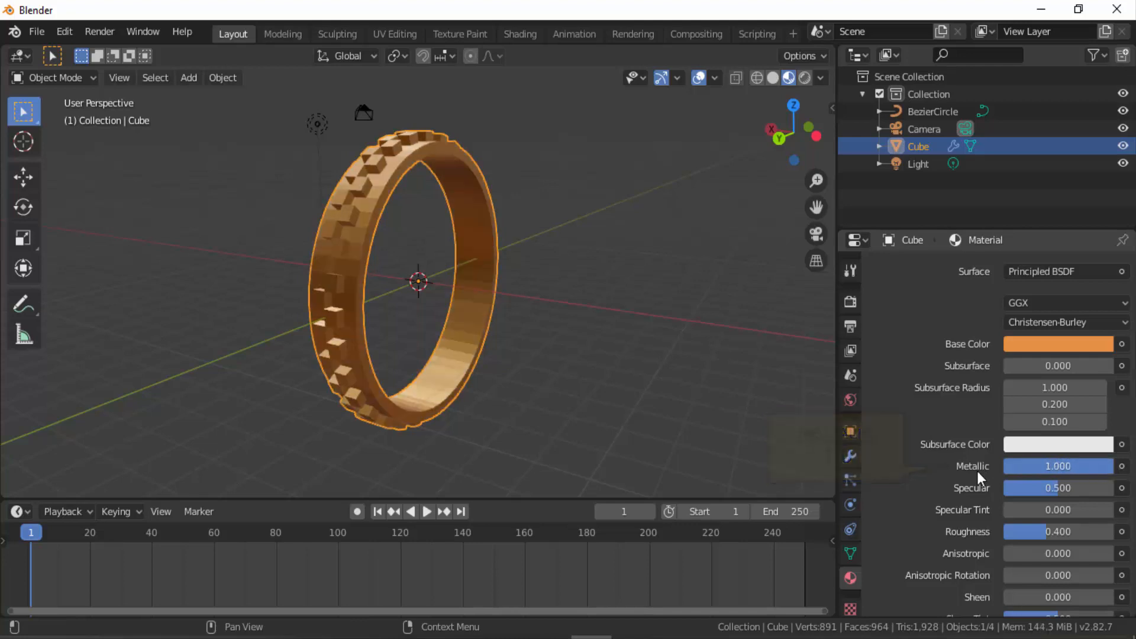
{"action": "scroll", "coordinate": [977, 471], "scroll_direction": "down", "scroll_amount": 3}
{"action": "left_click_drag", "start_coordinate": [1041, 463], "coordinate": [997, 463]}
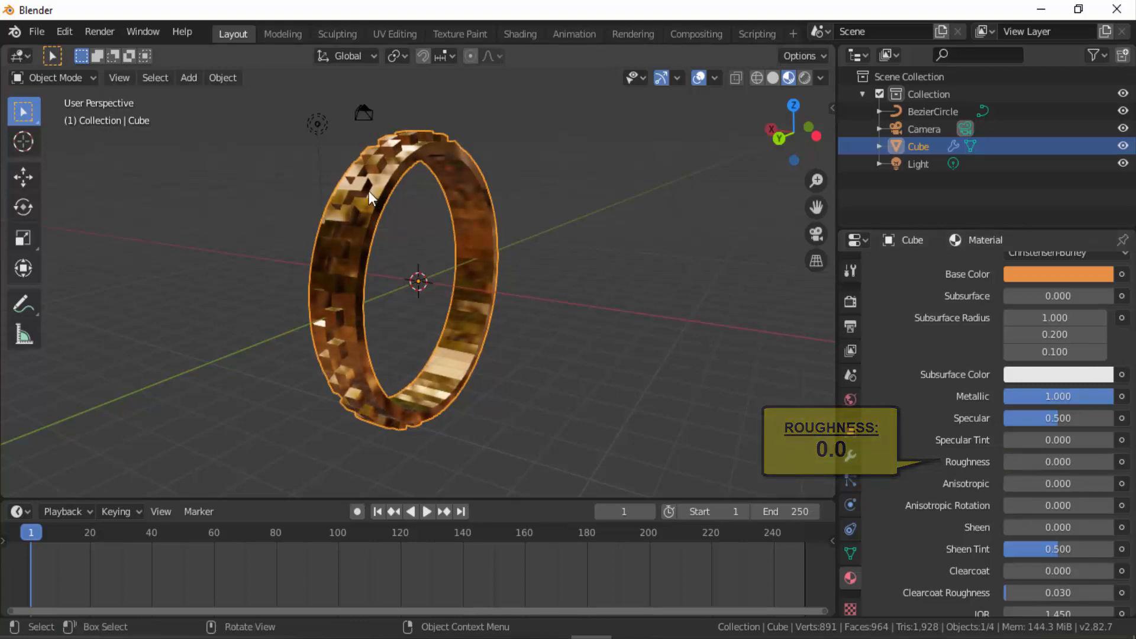
Apply Shade Smooth to the ring and check its reflections from several angles.
{"action": "right_click", "coordinate": [620, 219]}
{"action": "left_click", "coordinate": [611, 221]}
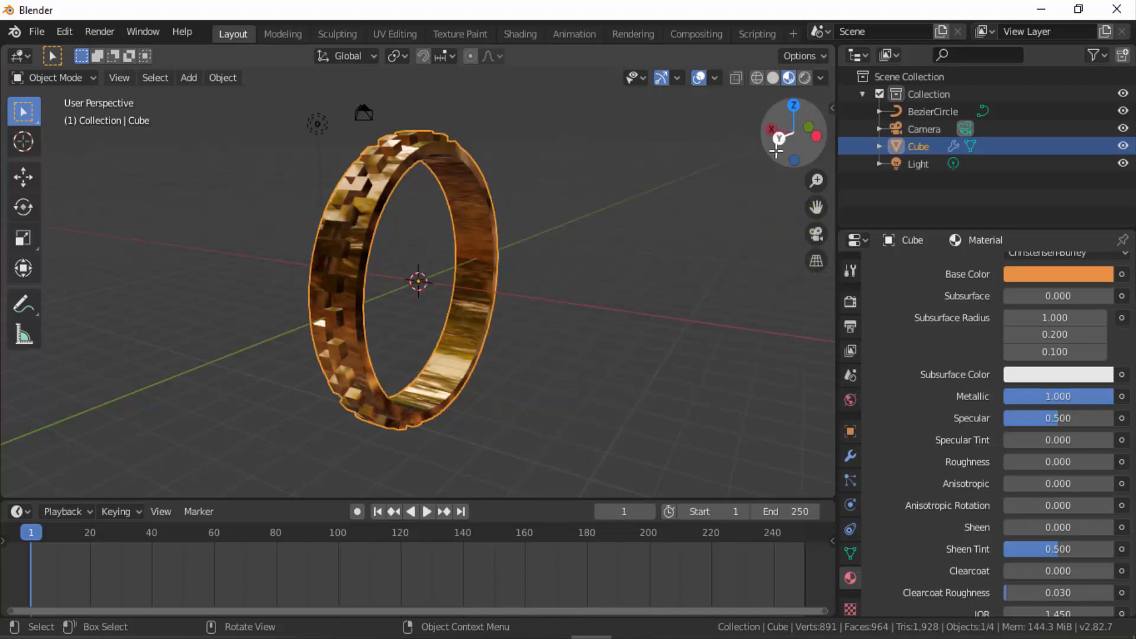
{"action": "left_click_drag", "start_coordinate": [762, 161], "coordinate": [698, 189]}
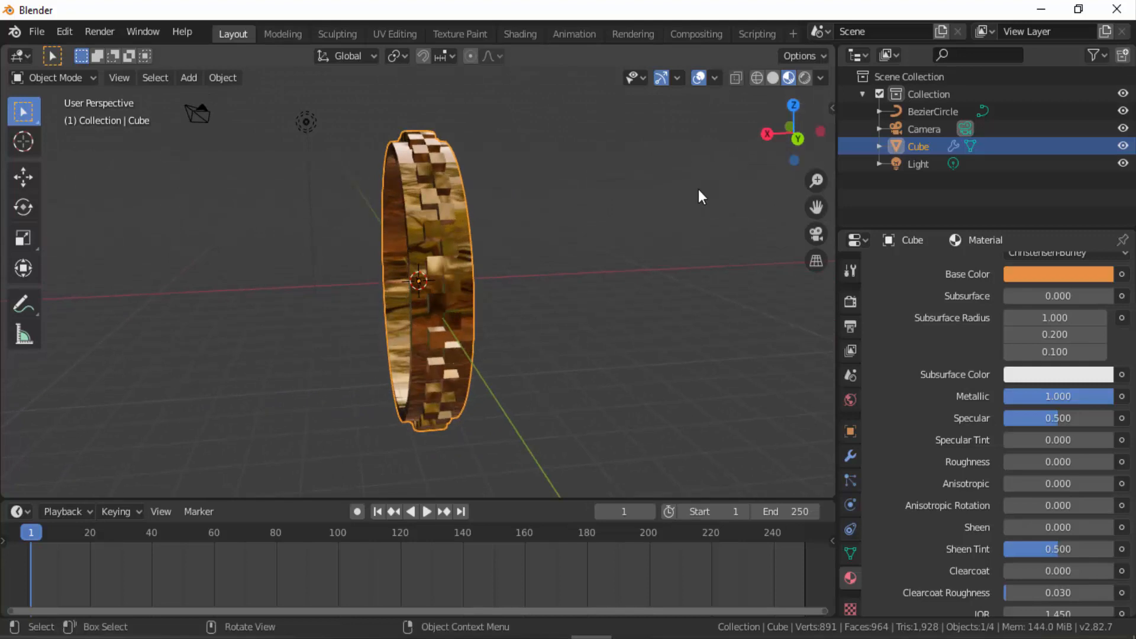
{"action": "scroll", "coordinate": [698, 190], "scroll_direction": "up", "scroll_amount": 2}
{"action": "left_click_drag", "start_coordinate": [779, 147], "coordinate": [697, 186]}
{"action": "scroll", "coordinate": [697, 186], "scroll_direction": "down", "scroll_amount": 3}
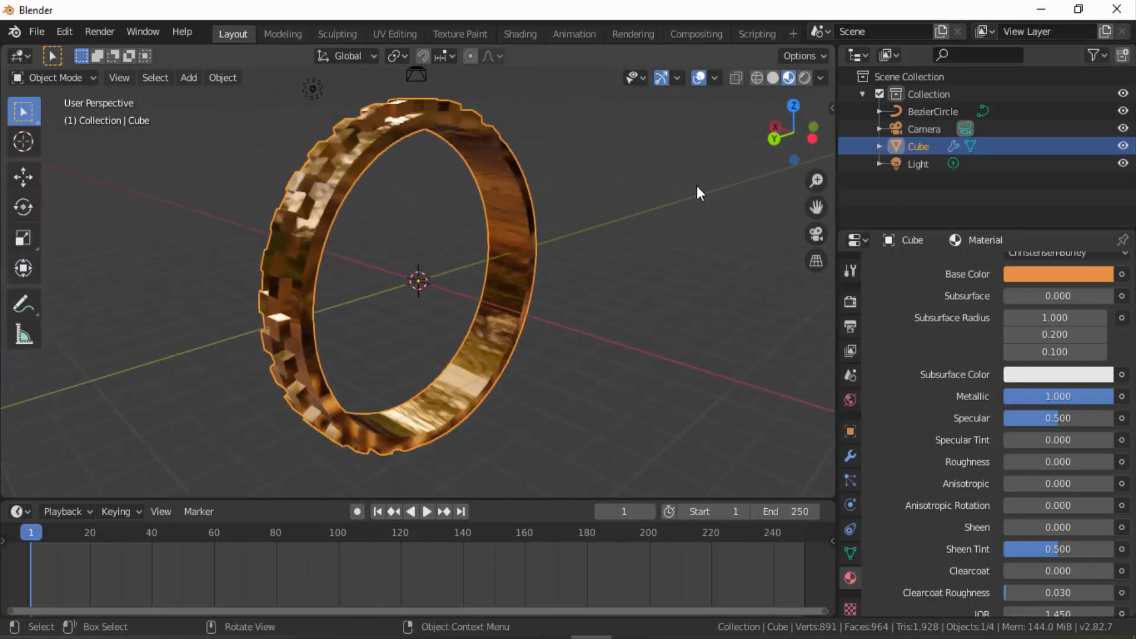
{"action": "scroll", "coordinate": [697, 185], "scroll_direction": "up", "scroll_amount": 2}
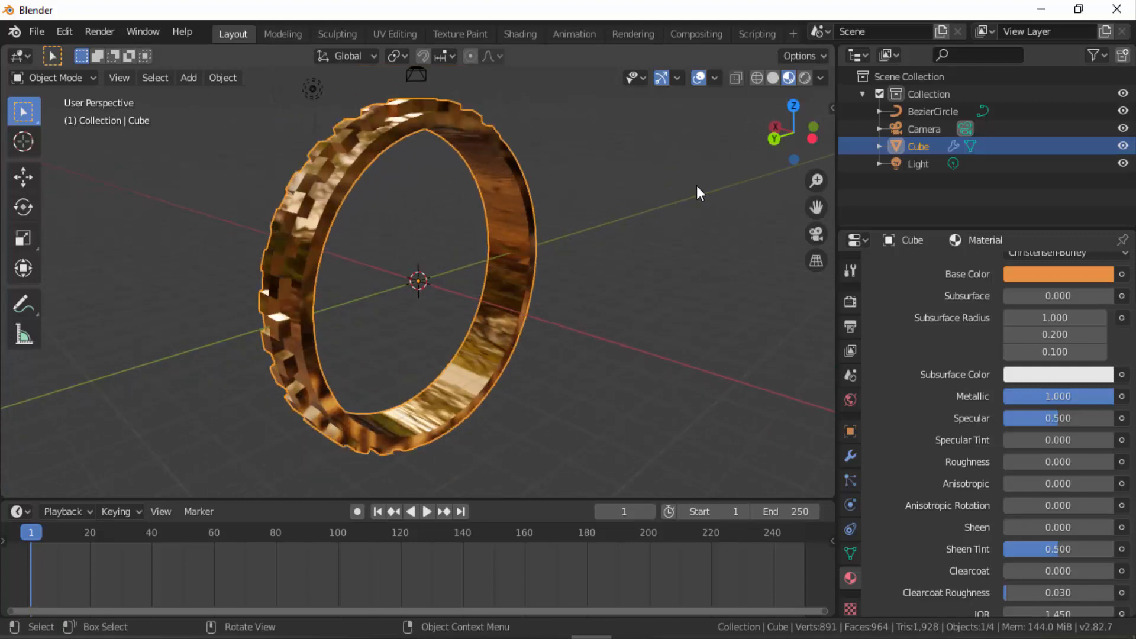
{"action": "scroll", "coordinate": [697, 186], "scroll_direction": "down", "scroll_amount": 1}
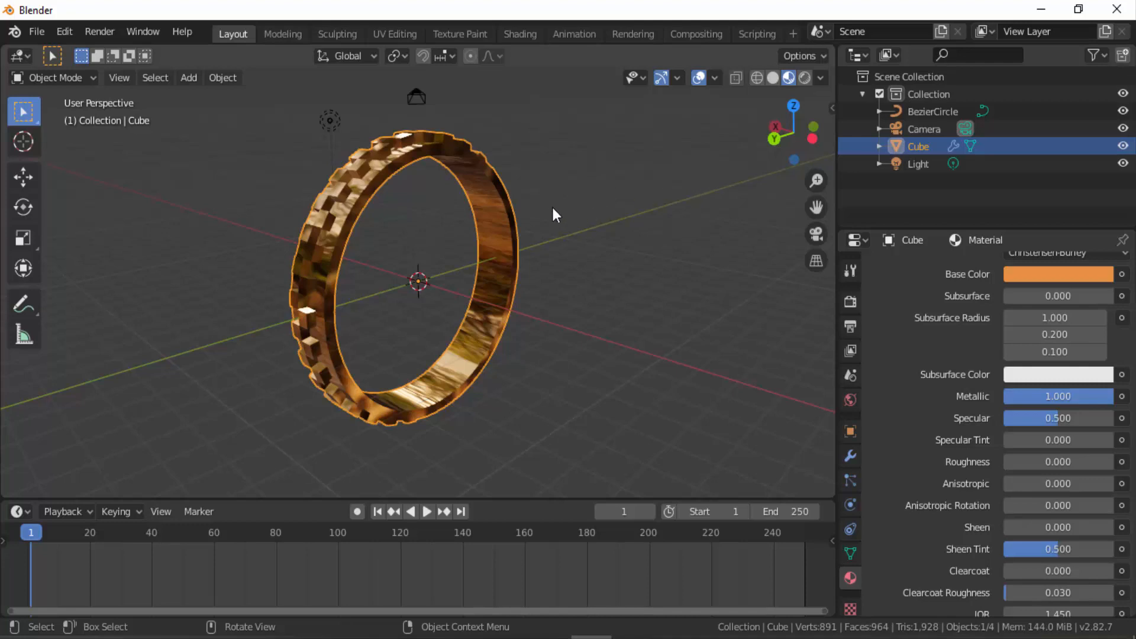
Try to apply the ring's Curve modifier ahead of its Array modifier.
{"action": "left_click", "coordinate": [851, 457]}
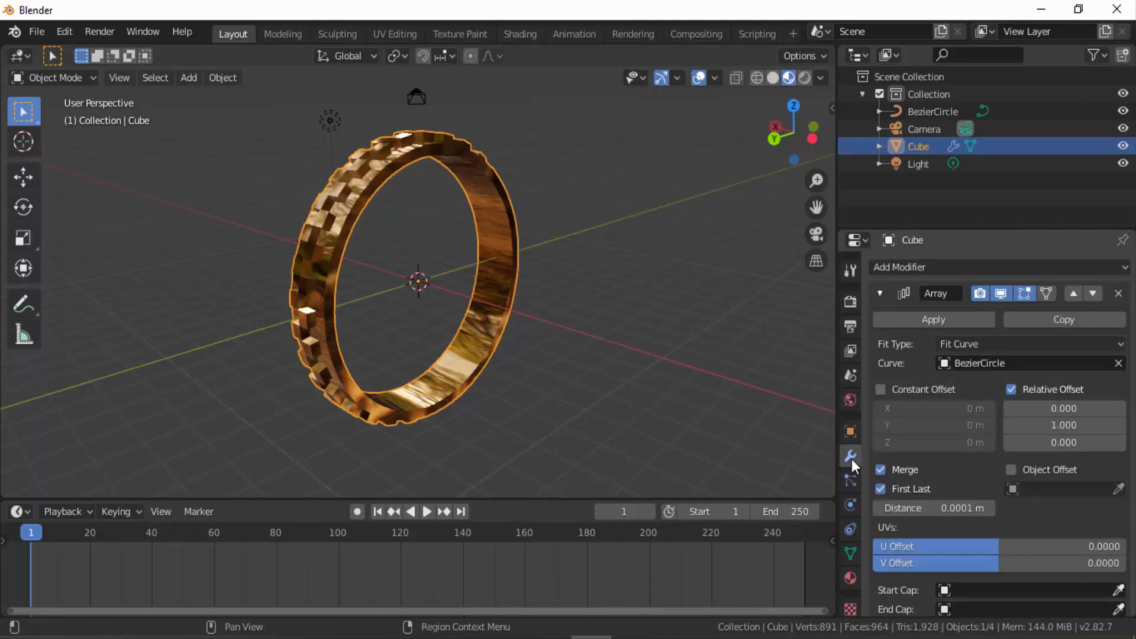
{"action": "left_click", "coordinate": [880, 294]}
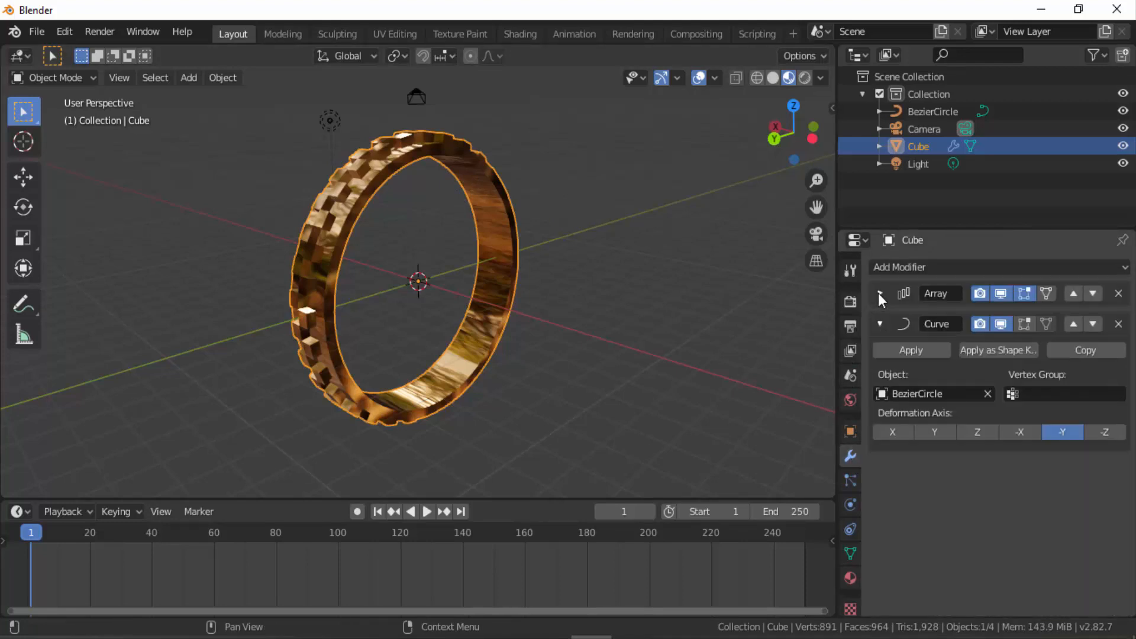
{"action": "left_click", "coordinate": [925, 354]}
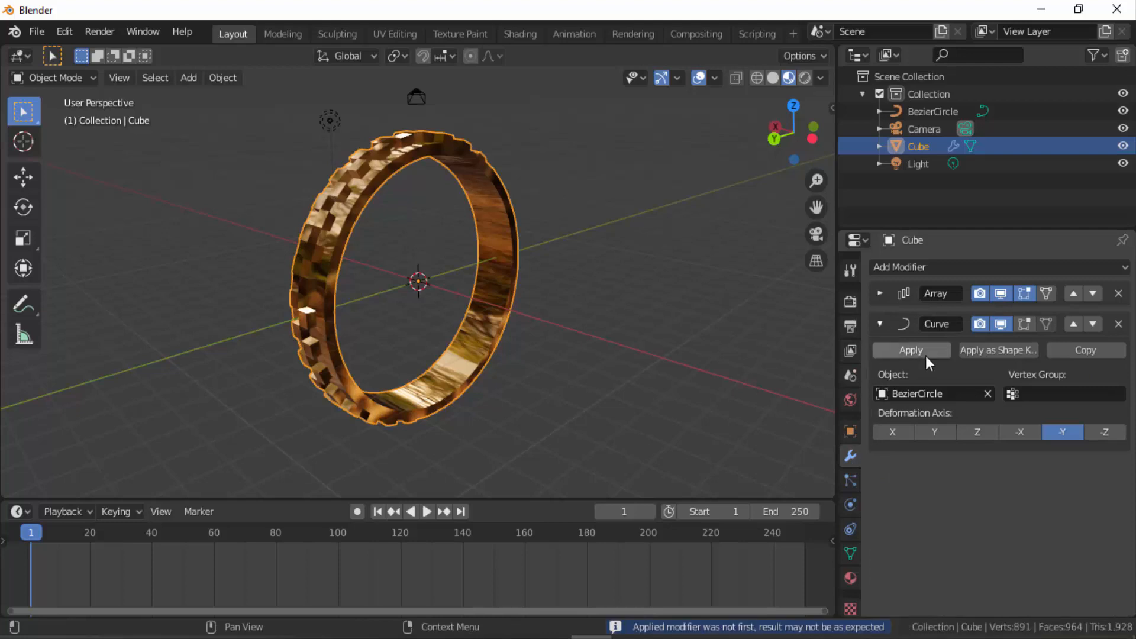
{"action": "left_click", "coordinate": [881, 324]}
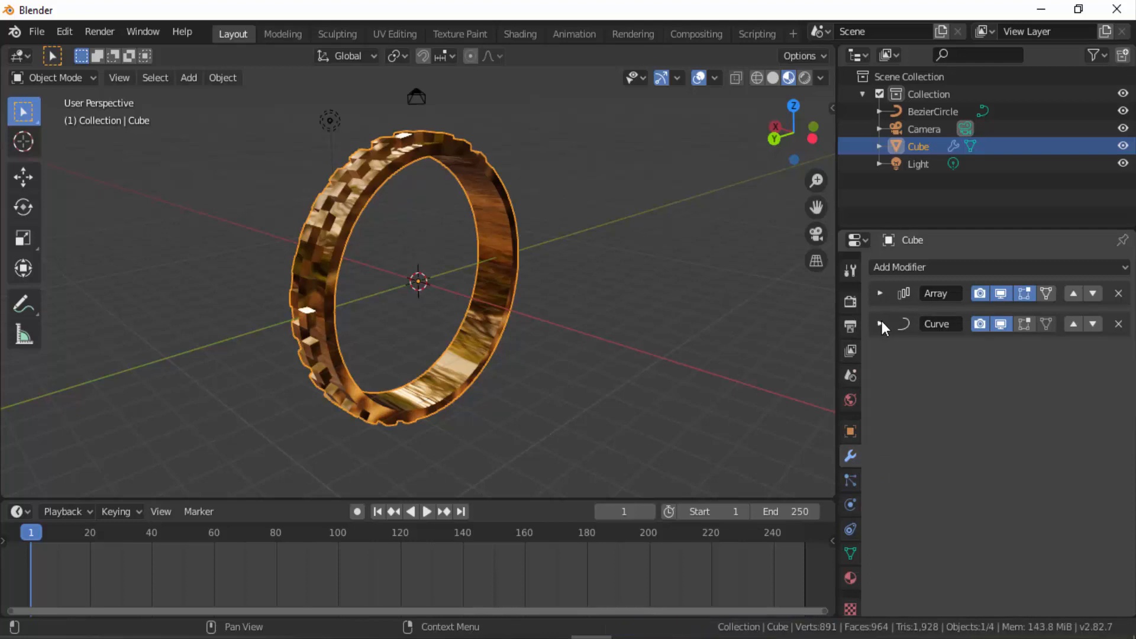
Apply the ring's Array modifier first and its Curve modifier second.
{"action": "left_click", "coordinate": [880, 293]}
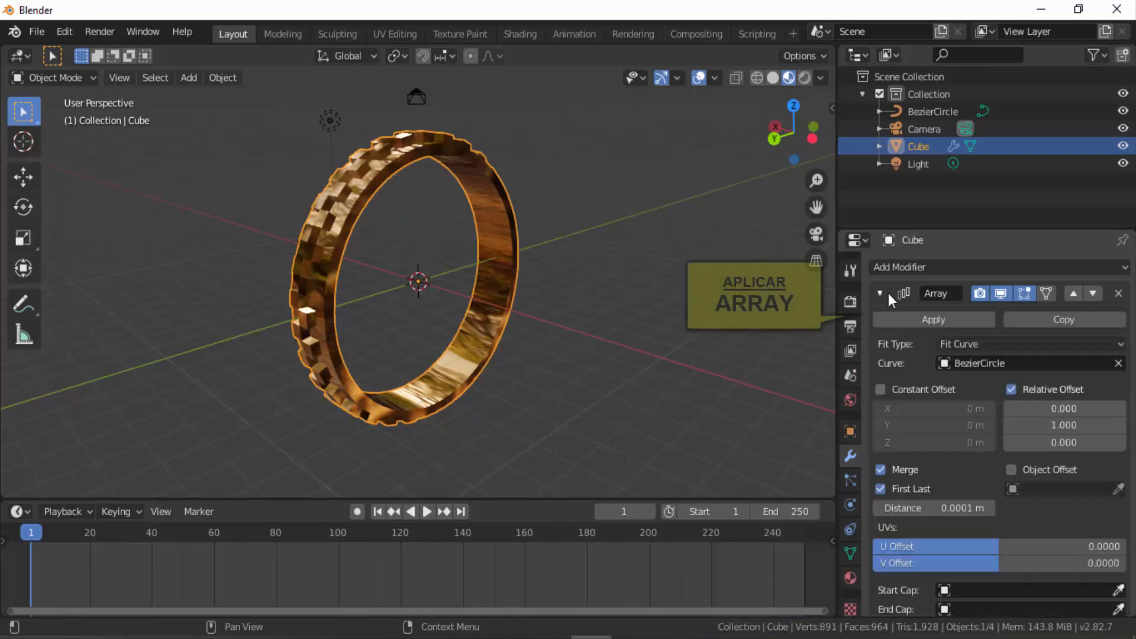
{"action": "left_click", "coordinate": [930, 317]}
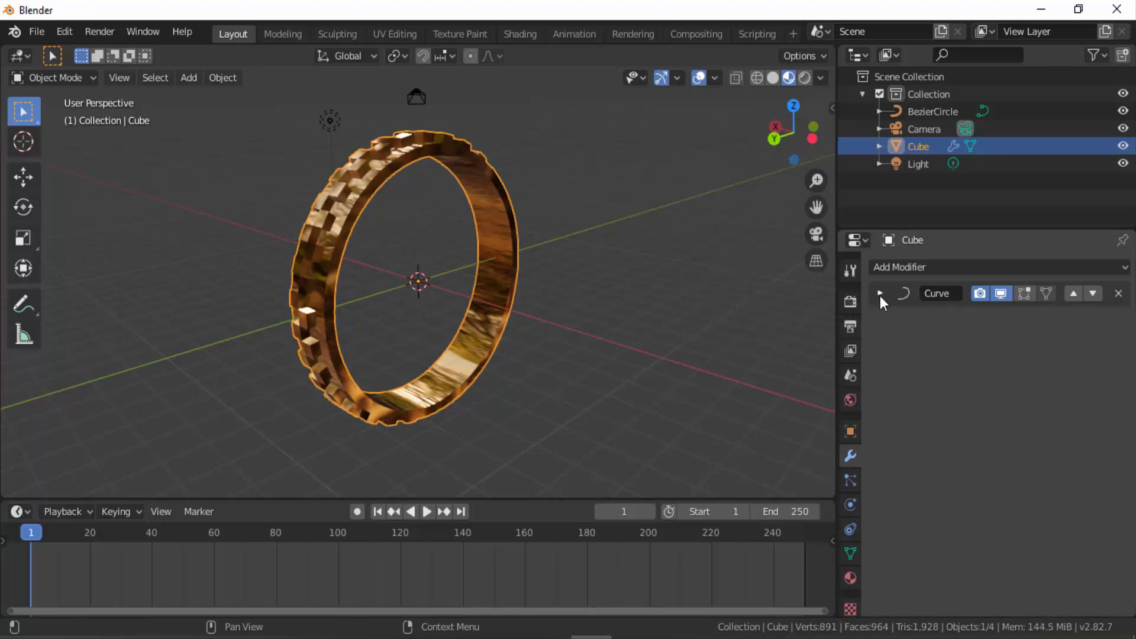
{"action": "left_click", "coordinate": [880, 294]}
{"action": "left_click", "coordinate": [904, 321]}
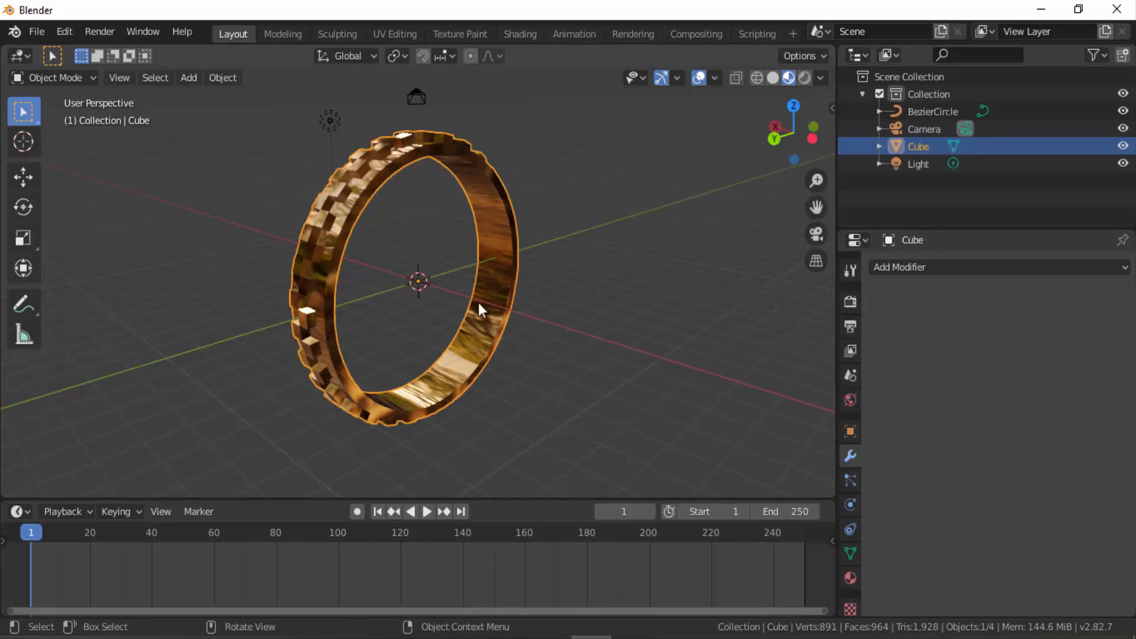
Duplicate the ring along the global X axis right beside the original and repeat the duplication twice, forming a row of four rings.
{"action": "key", "text": "shift+d"}
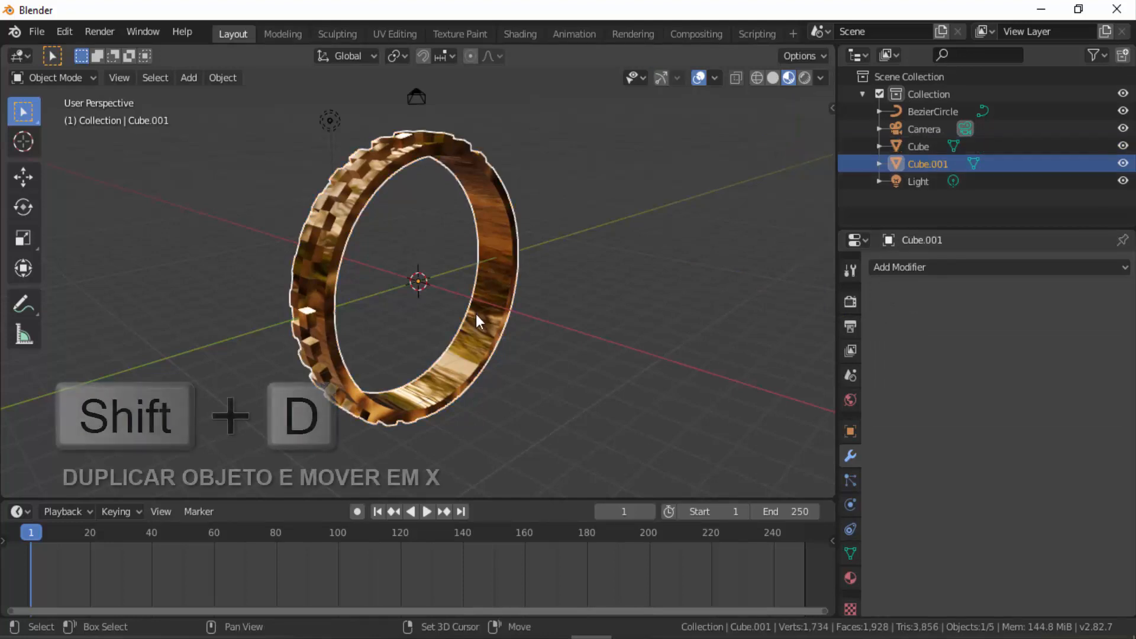
{"action": "key", "text": "x"}
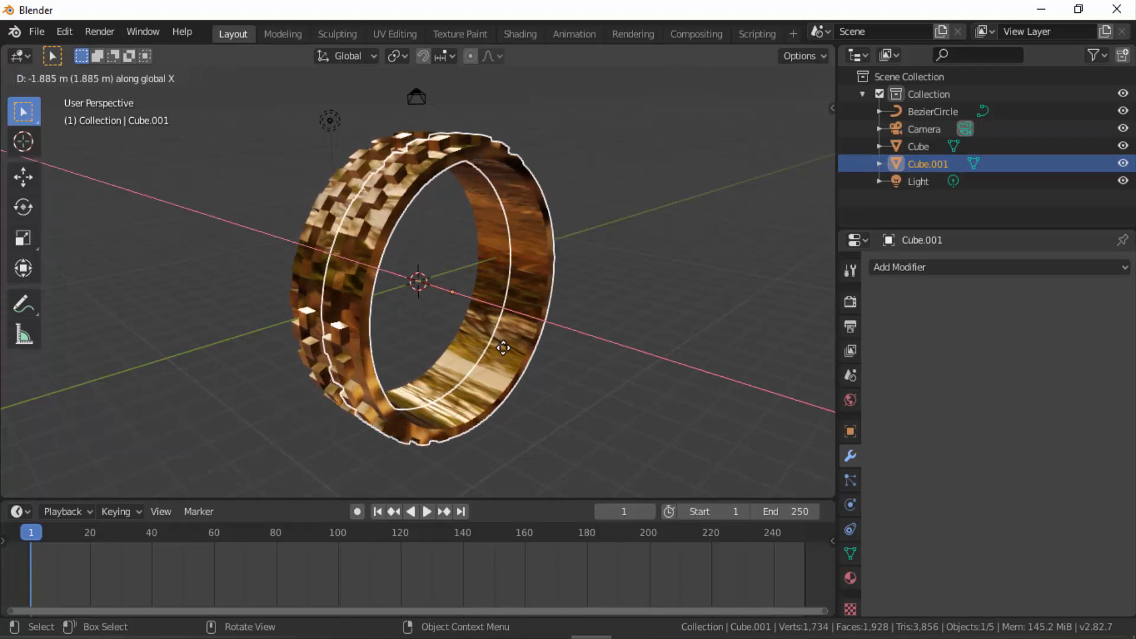
{"action": "left_click", "coordinate": [506, 351]}
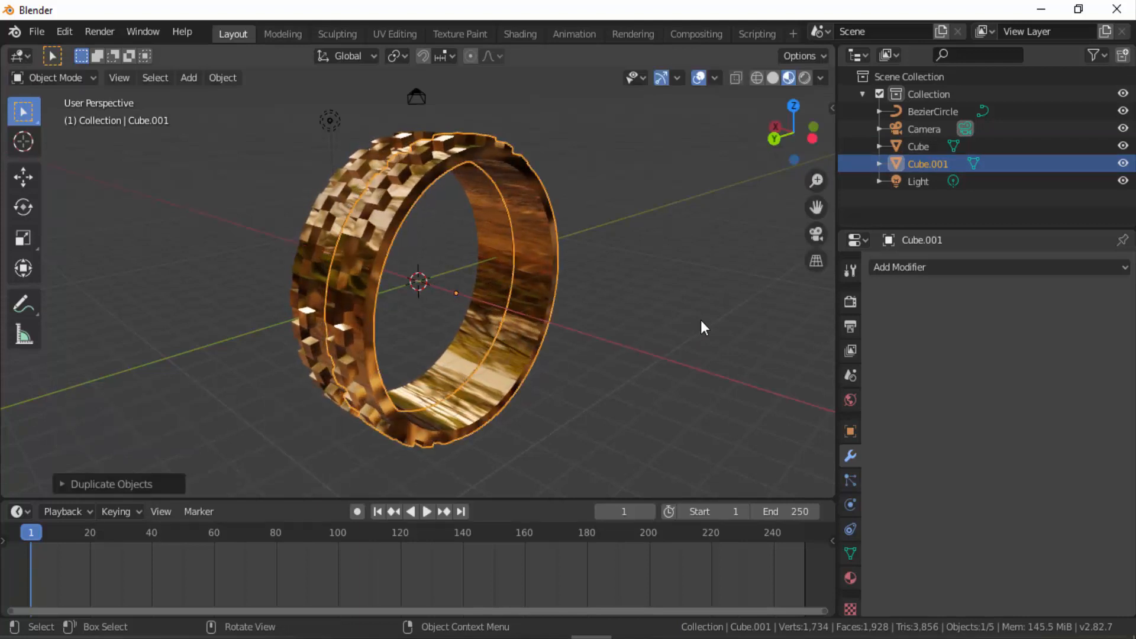
{"action": "key", "text": "shift+r"}
{"action": "key", "text": "shift+r"}
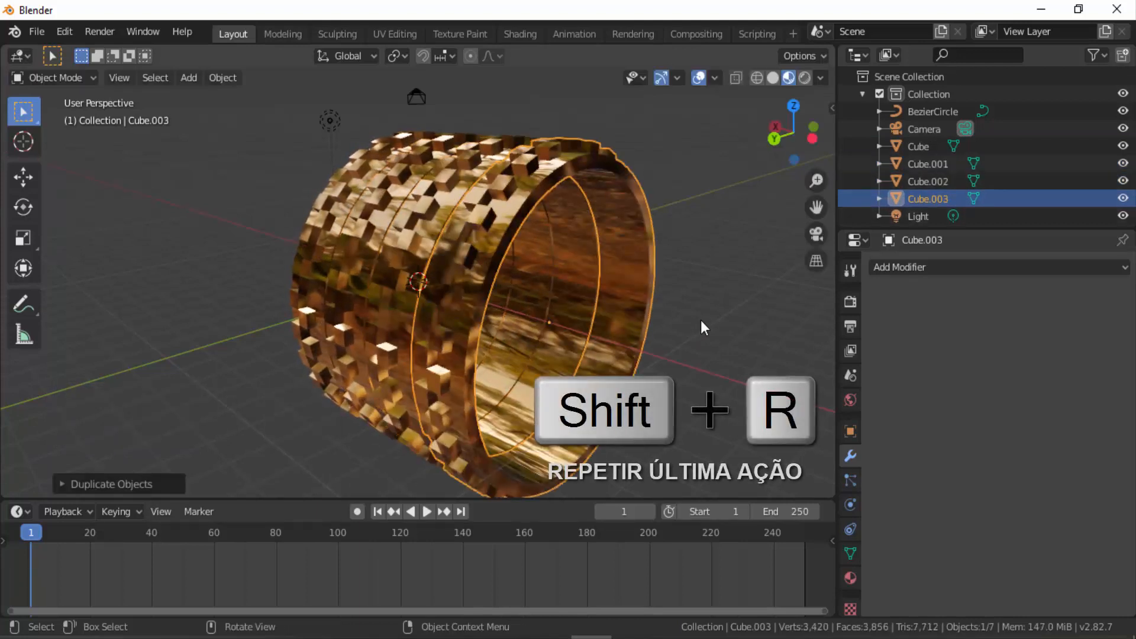
{"action": "scroll", "coordinate": [683, 226], "scroll_direction": "down", "scroll_amount": 3}
{"action": "left_click_drag", "start_coordinate": [776, 141], "coordinate": [747, 155]}
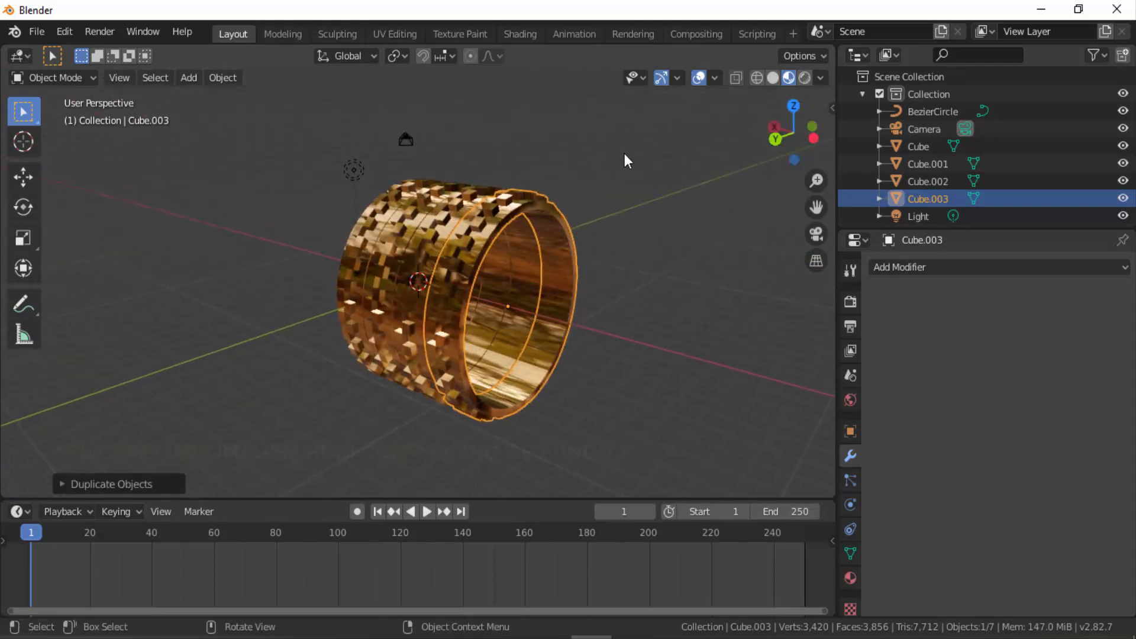
Switch the viewport to rendered shading and assign an Environment Texture to the world background color.
{"action": "left_click", "coordinate": [806, 79]}
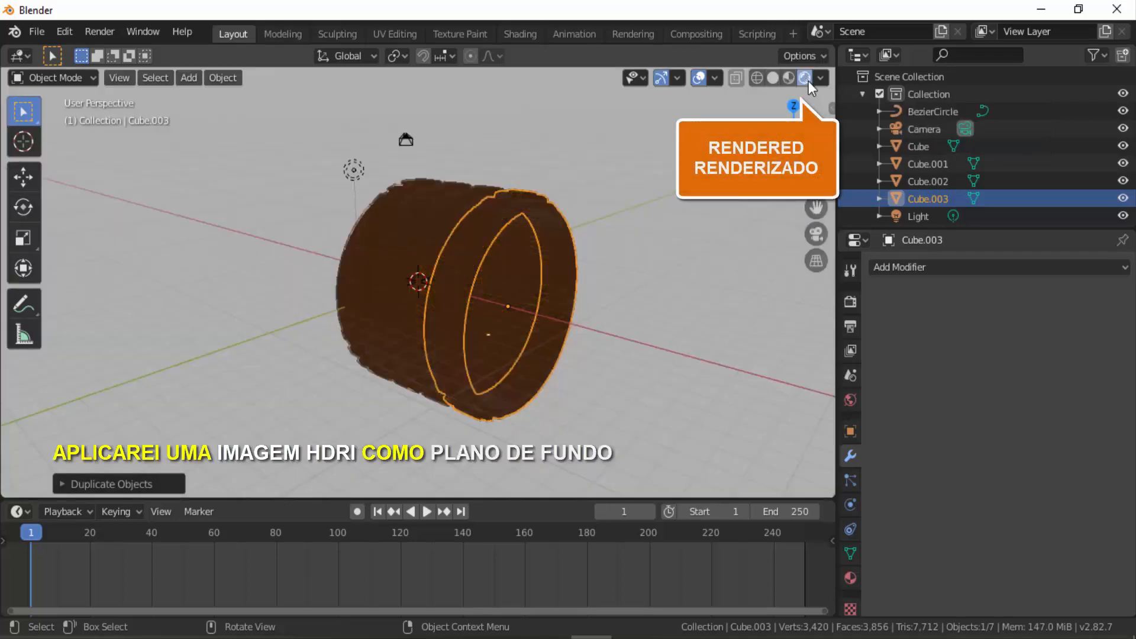
{"action": "left_click", "coordinate": [850, 400]}
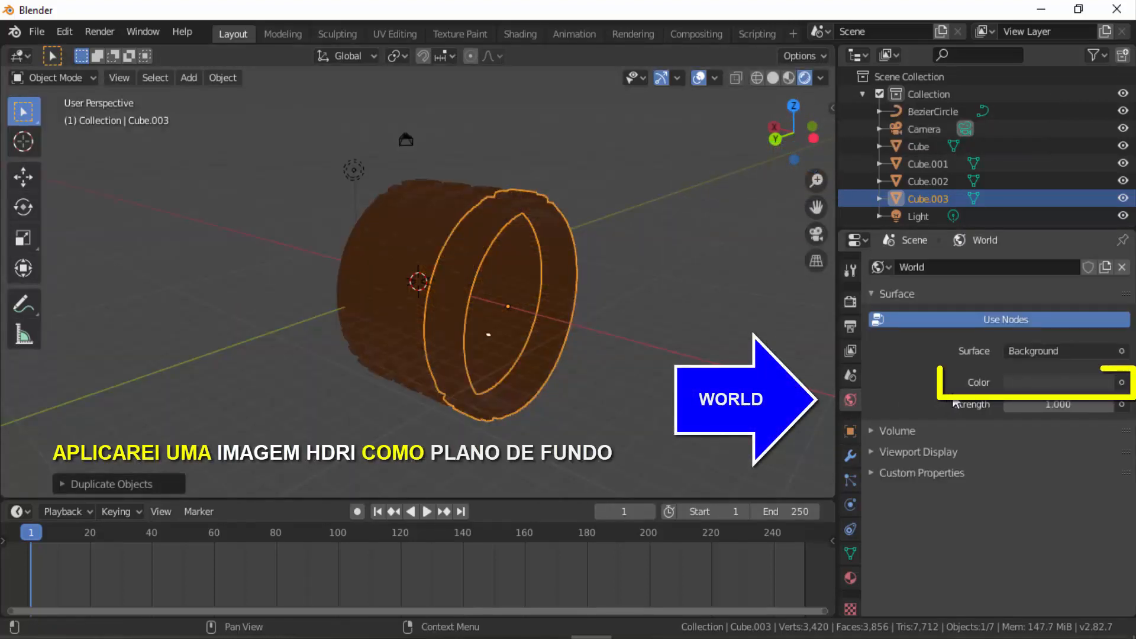
{"action": "left_click", "coordinate": [1118, 385]}
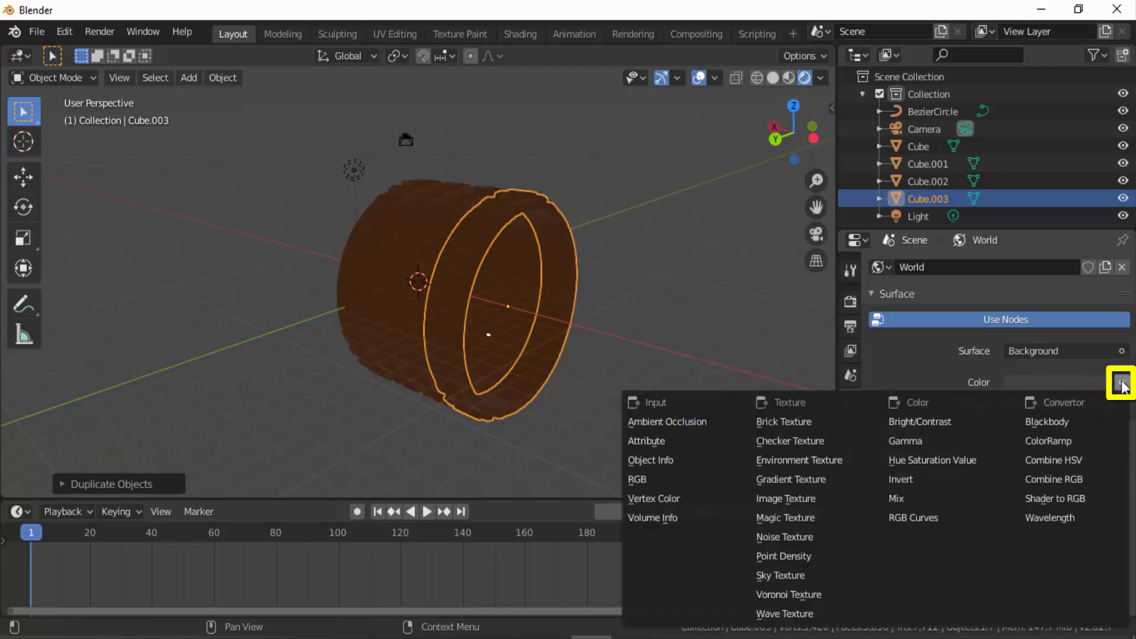
{"action": "left_click", "coordinate": [824, 456]}
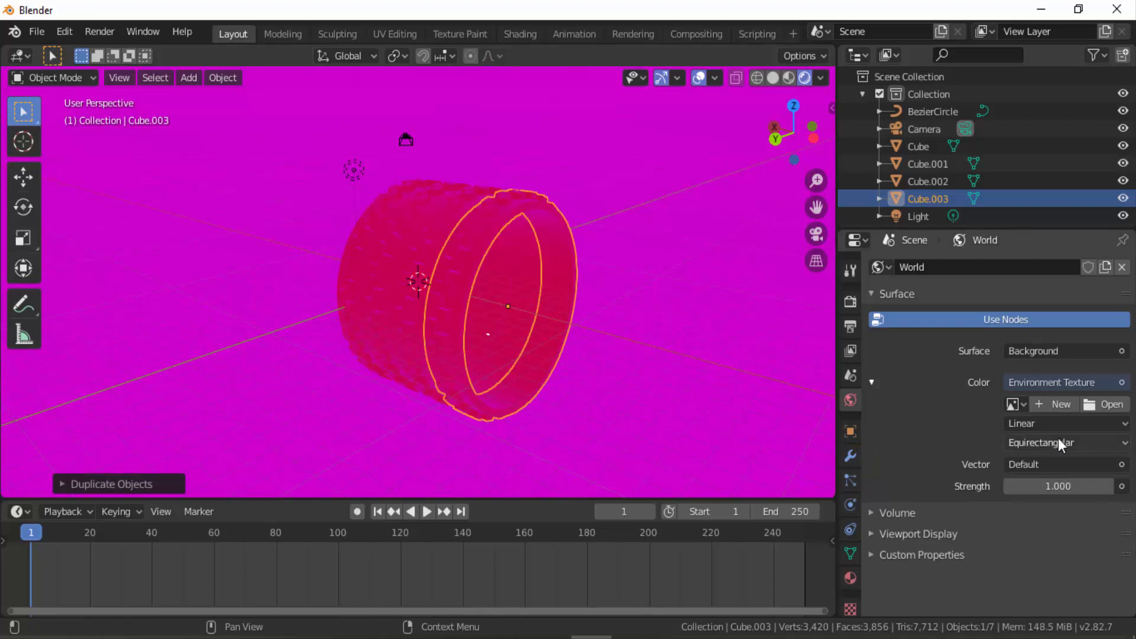
Load HDRI (3).hdr from the IMAGENS - HDRIS folder as the world's environment texture and view the rings under it.
{"action": "left_click", "coordinate": [1091, 407]}
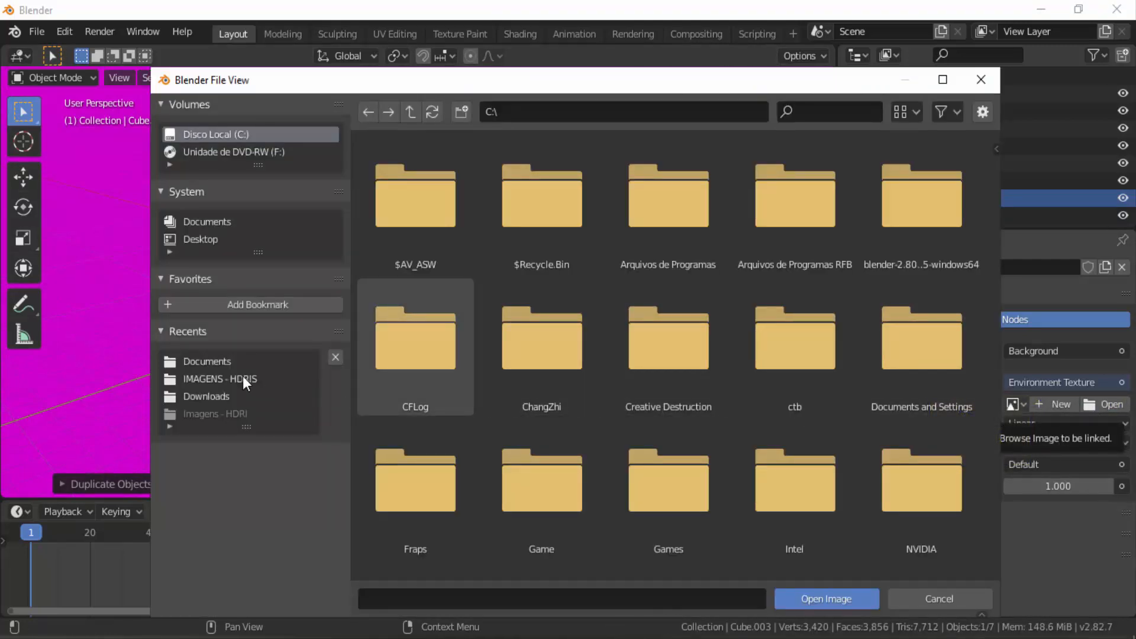
{"action": "left_click", "coordinate": [242, 379]}
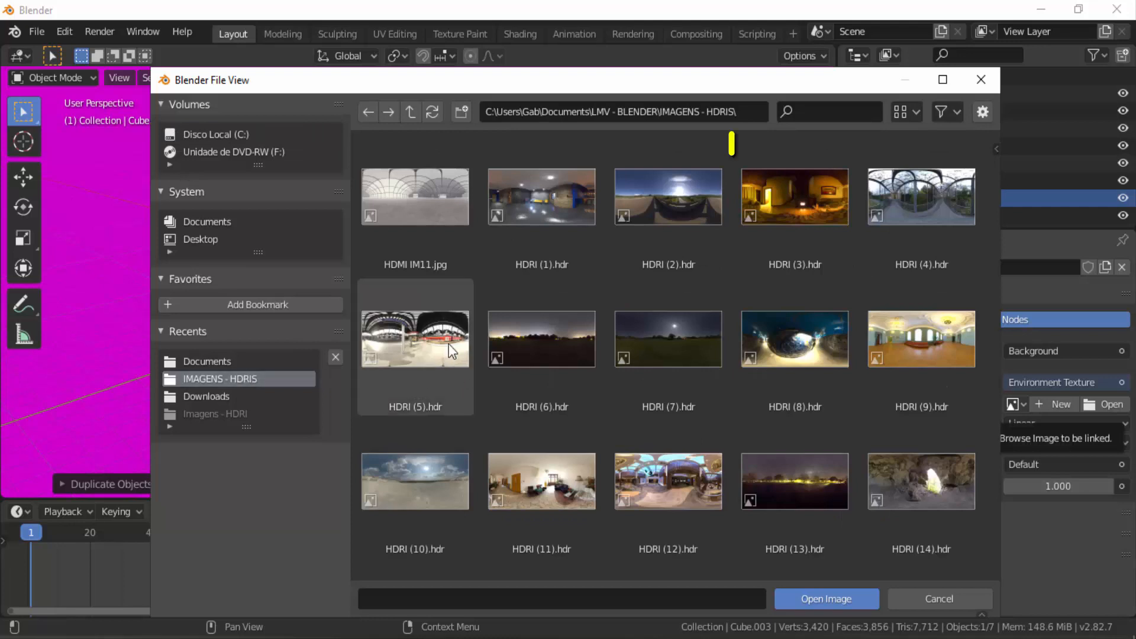
{"action": "left_click", "coordinate": [796, 216]}
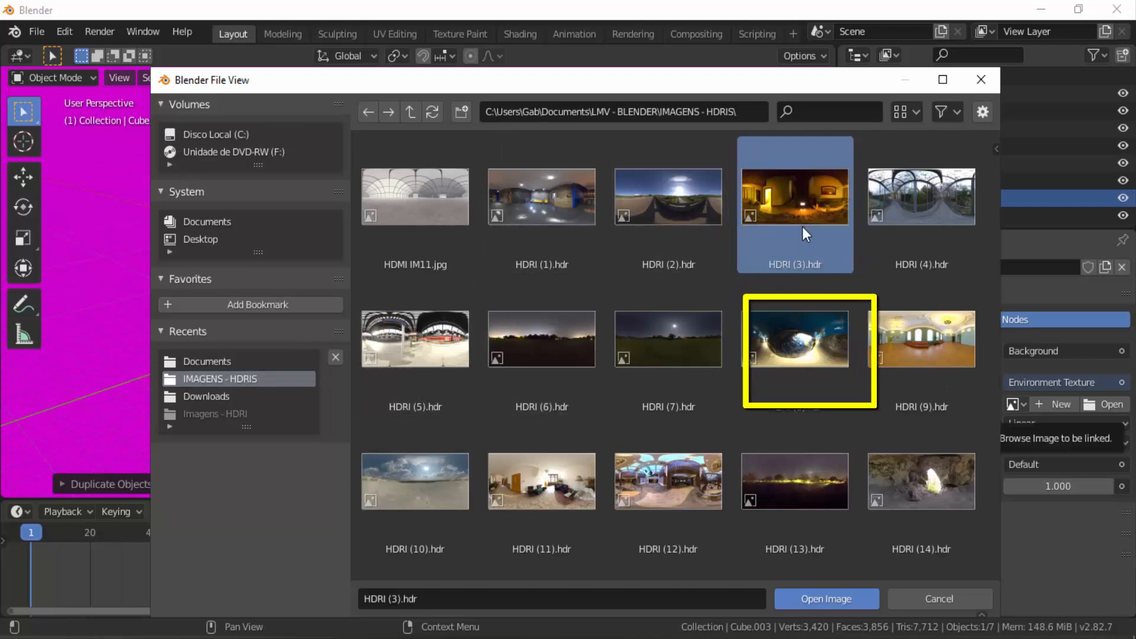
{"action": "left_click", "coordinate": [831, 601]}
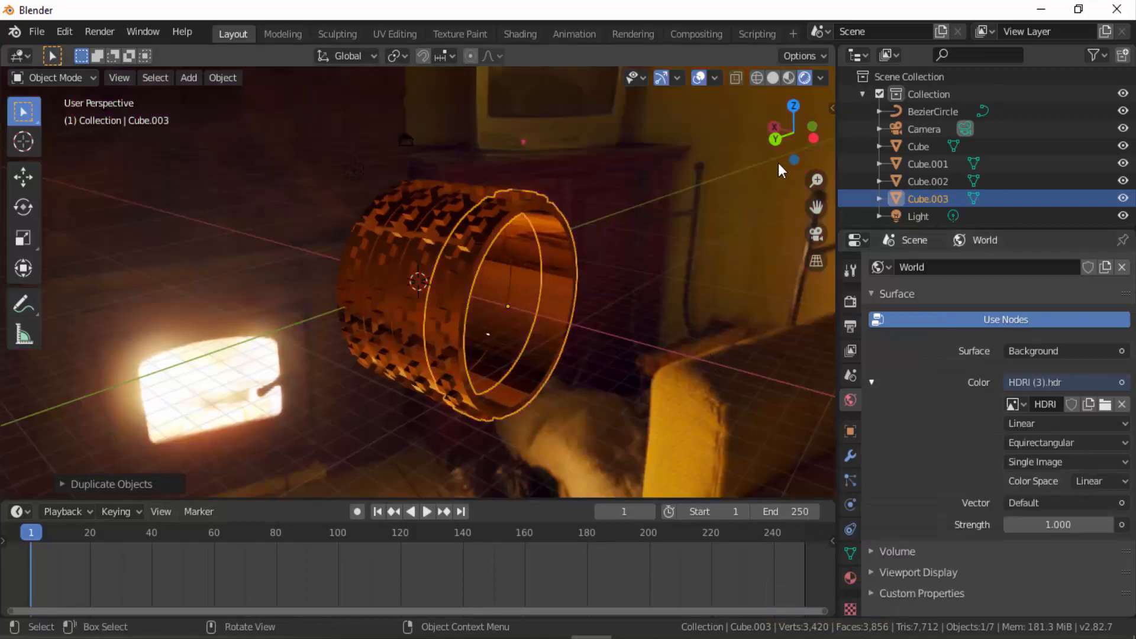
{"action": "left_click_drag", "start_coordinate": [778, 162], "coordinate": [755, 193]}
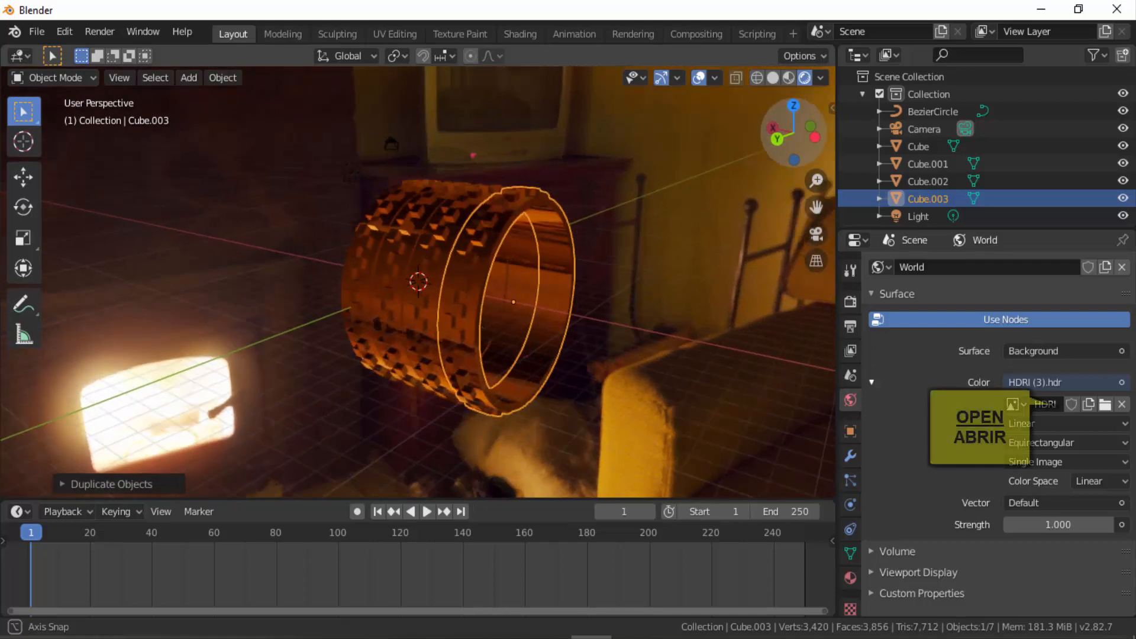
Replace the world's environment image with HDRI (9).hdr from the IMAGENS - HDRIS folder.
{"action": "left_click", "coordinate": [1104, 405]}
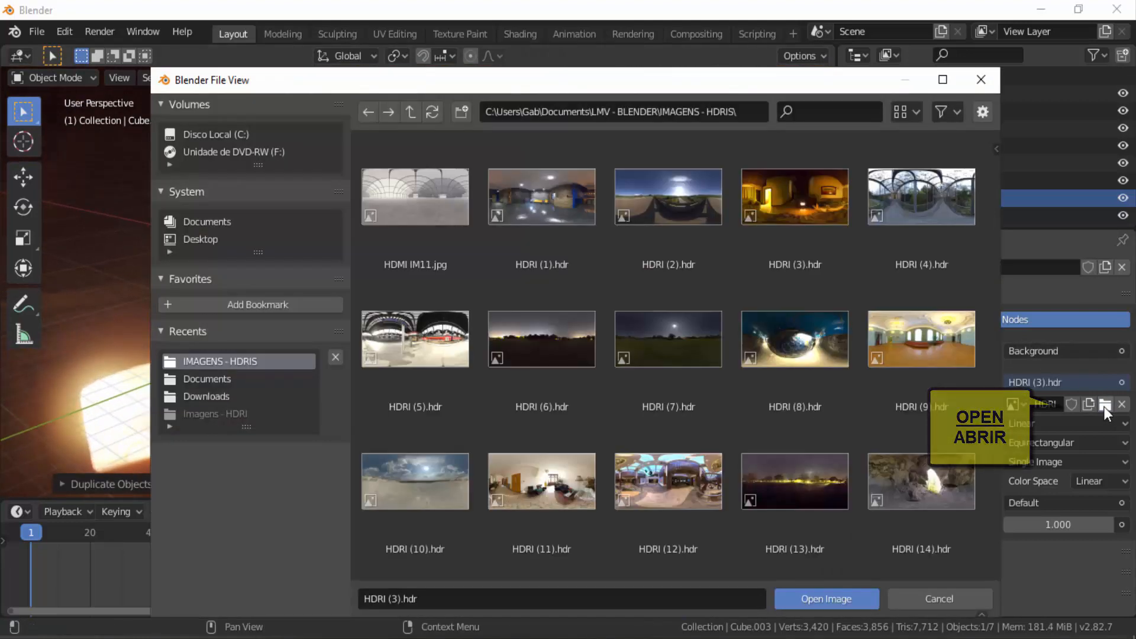
{"action": "left_click", "coordinate": [895, 340]}
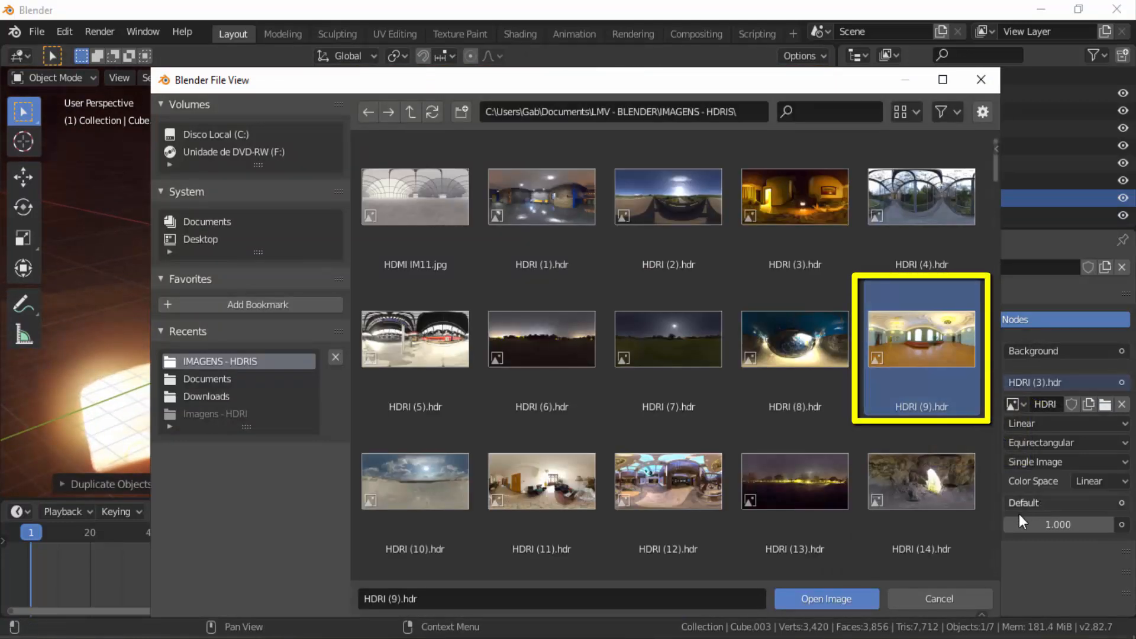
{"action": "left_click", "coordinate": [850, 600]}
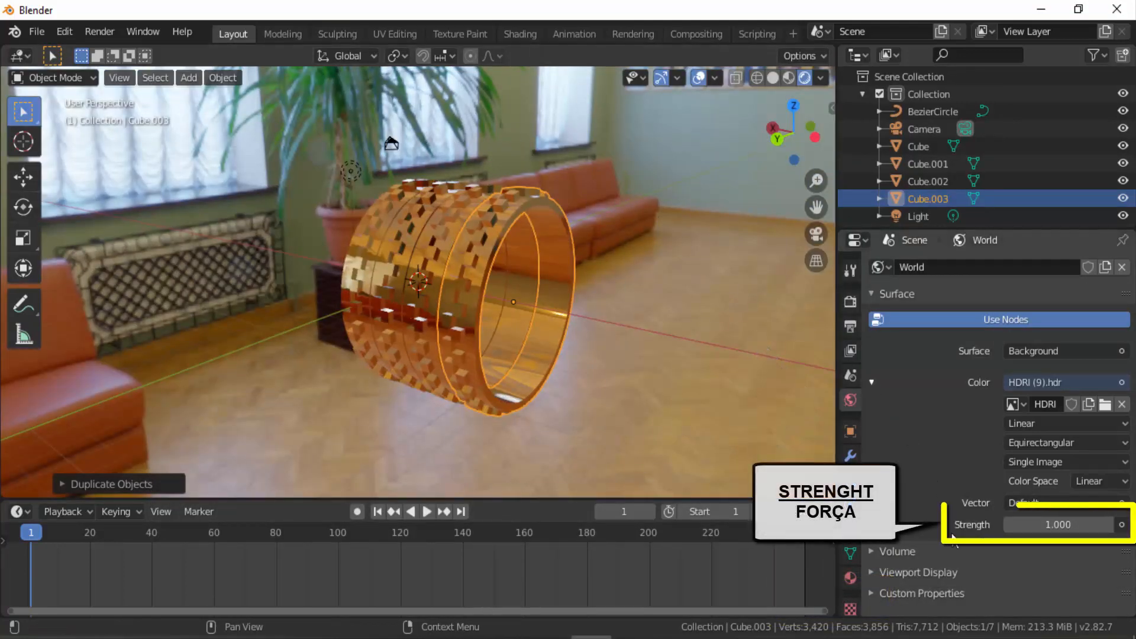
Link the world background's Strength to the Light Path Ray Depth output and inspect the rings.
{"action": "left_click", "coordinate": [1121, 525]}
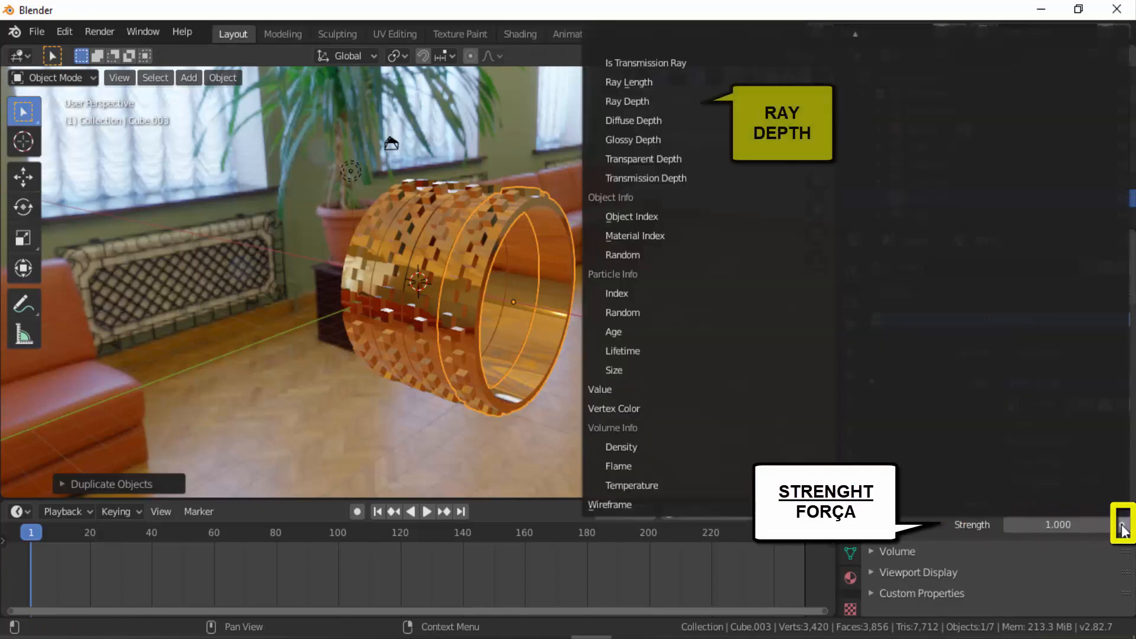
{"action": "left_click", "coordinate": [630, 100]}
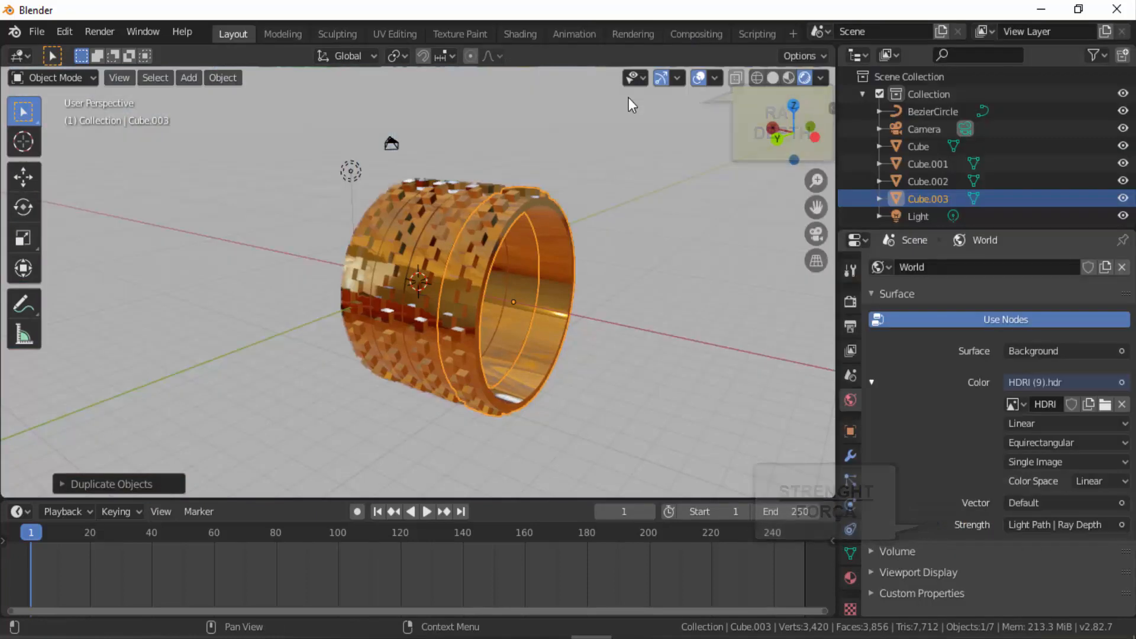
{"action": "scroll", "coordinate": [623, 319], "scroll_direction": "up", "scroll_amount": 4}
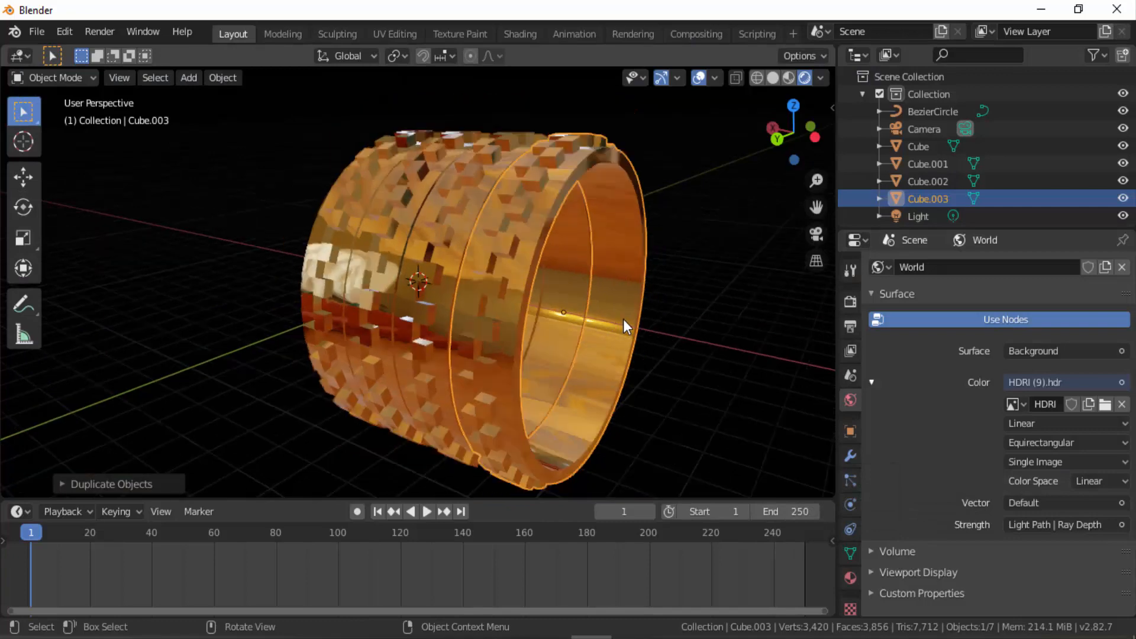
{"action": "scroll", "coordinate": [623, 319], "scroll_direction": "down", "scroll_amount": 3}
{"action": "left_click_drag", "start_coordinate": [788, 142], "coordinate": [690, 297]}
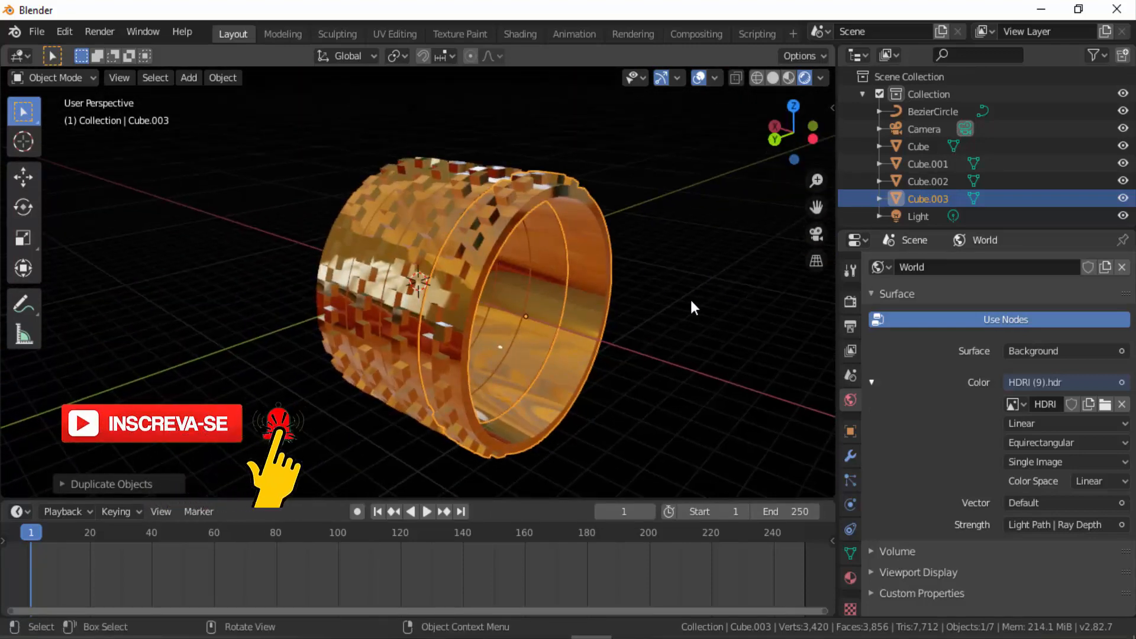